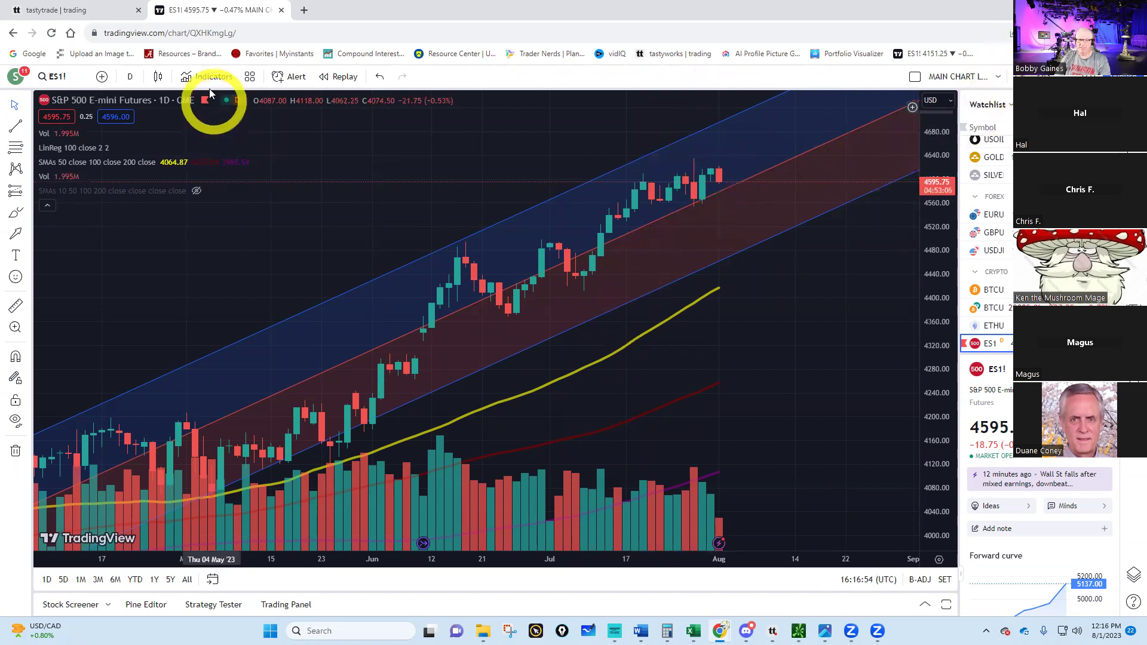
Switch to the Tastytrade spreadsheet in Excel and enter 8/1/23 in cell A141 of the Net Liq sheet.
{"action": "left_click", "coordinate": [58, 12]}
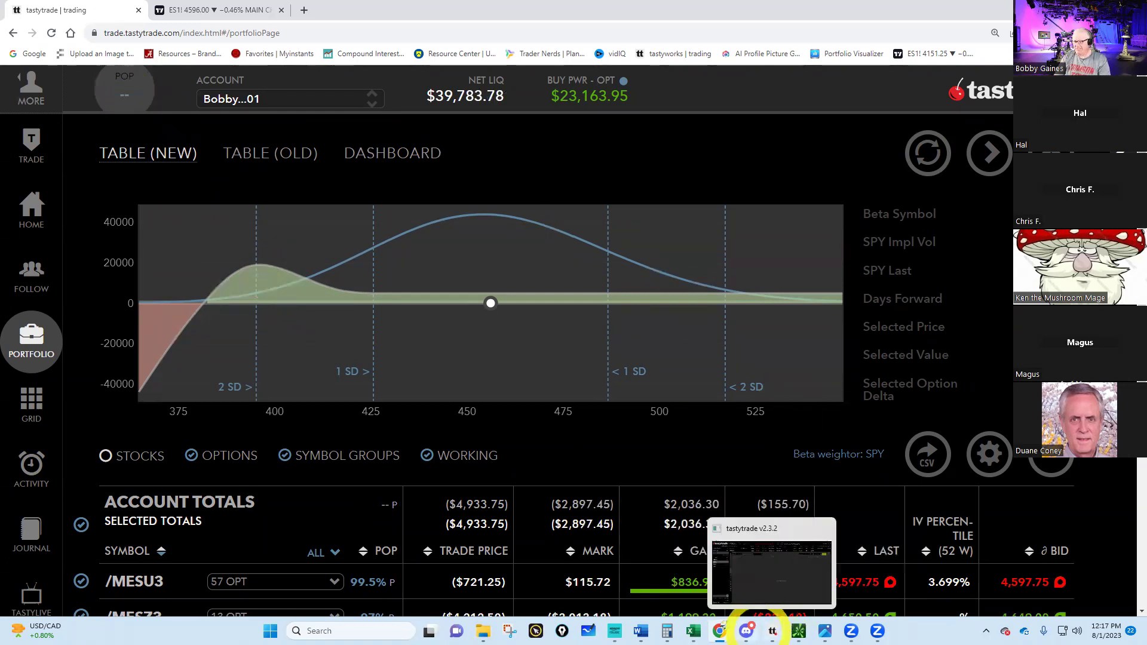
{"action": "mouse_move", "coordinate": [692, 628]}
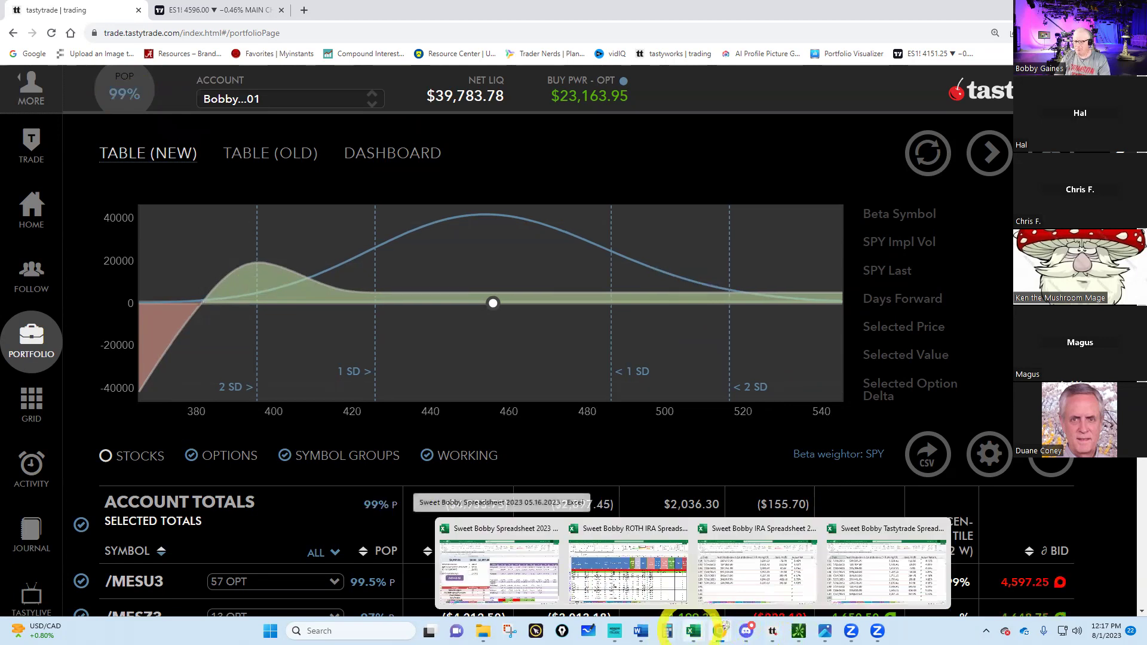
{"action": "left_click", "coordinate": [896, 551]}
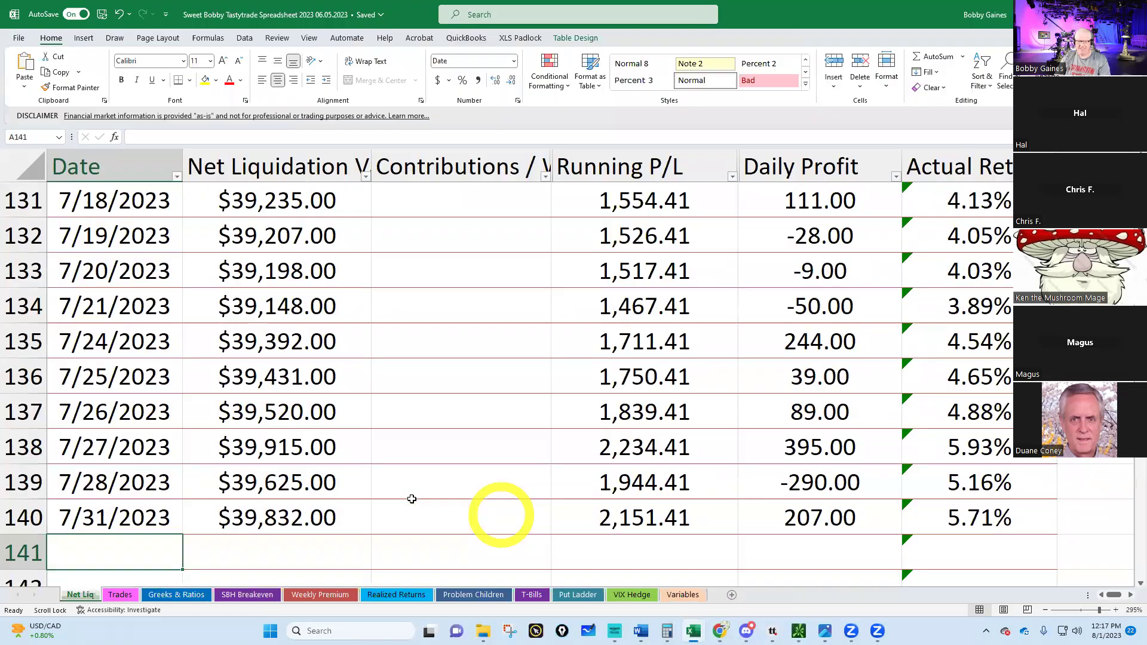
{"action": "scroll", "coordinate": [215, 492], "scroll_direction": "down", "scroll_amount": 2}
{"action": "left_click", "coordinate": [93, 338]}
{"action": "type", "text": "8/1/23"}
{"action": "mouse_move", "coordinate": [772, 631]}
{"action": "key", "text": "Return"}
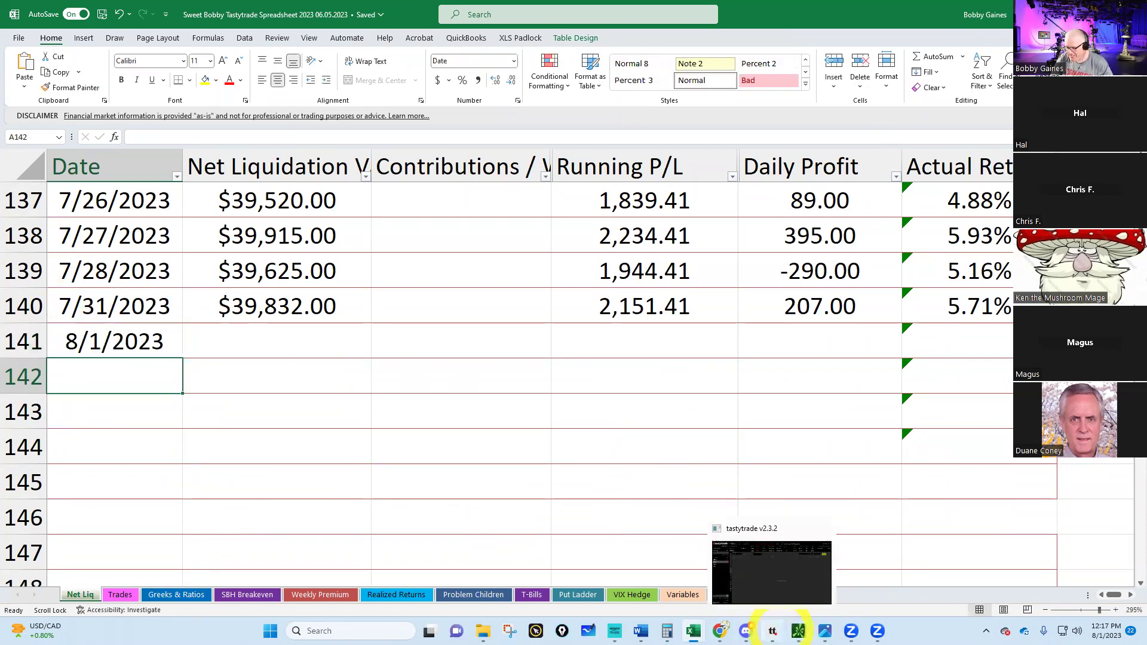
Check the account's net liq on the tastytrade portfolio page and enter 39788 as the 8/1/2023 Net Liquidation Value in Excel.
{"action": "mouse_move", "coordinate": [719, 631]}
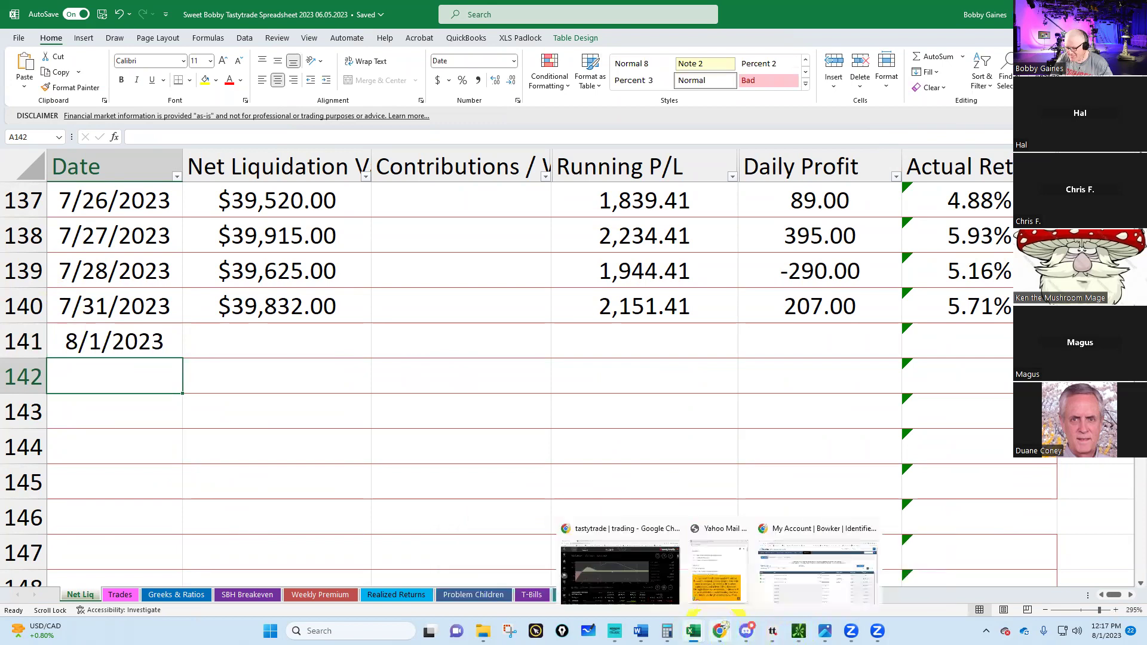
{"action": "left_click", "coordinate": [653, 586]}
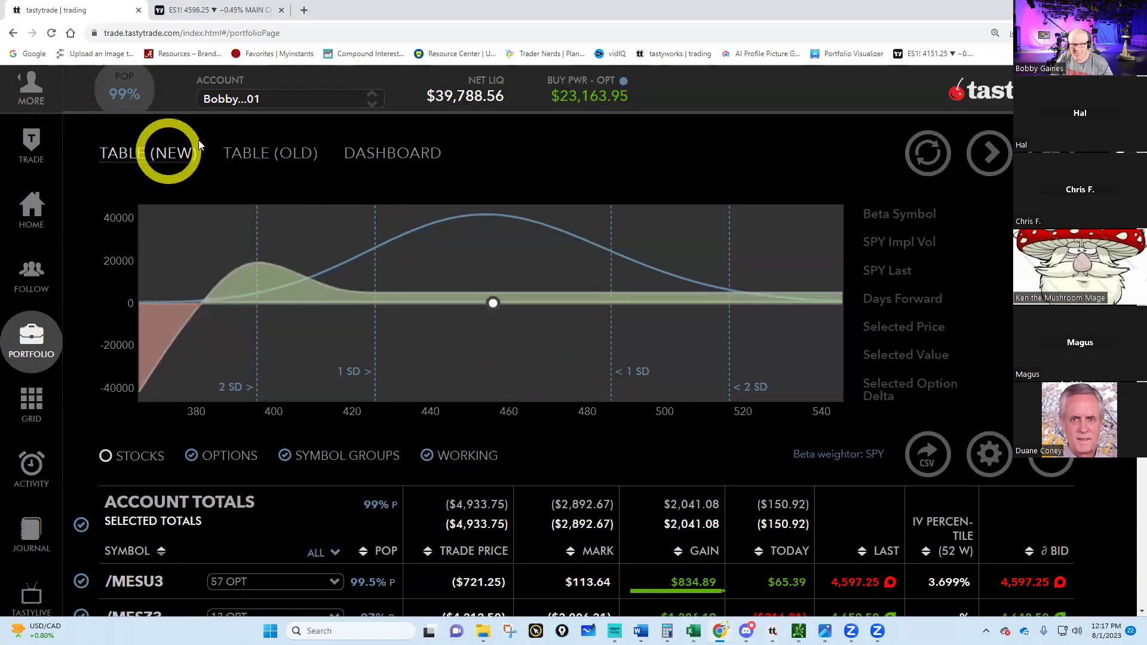
{"action": "mouse_move", "coordinate": [746, 631]}
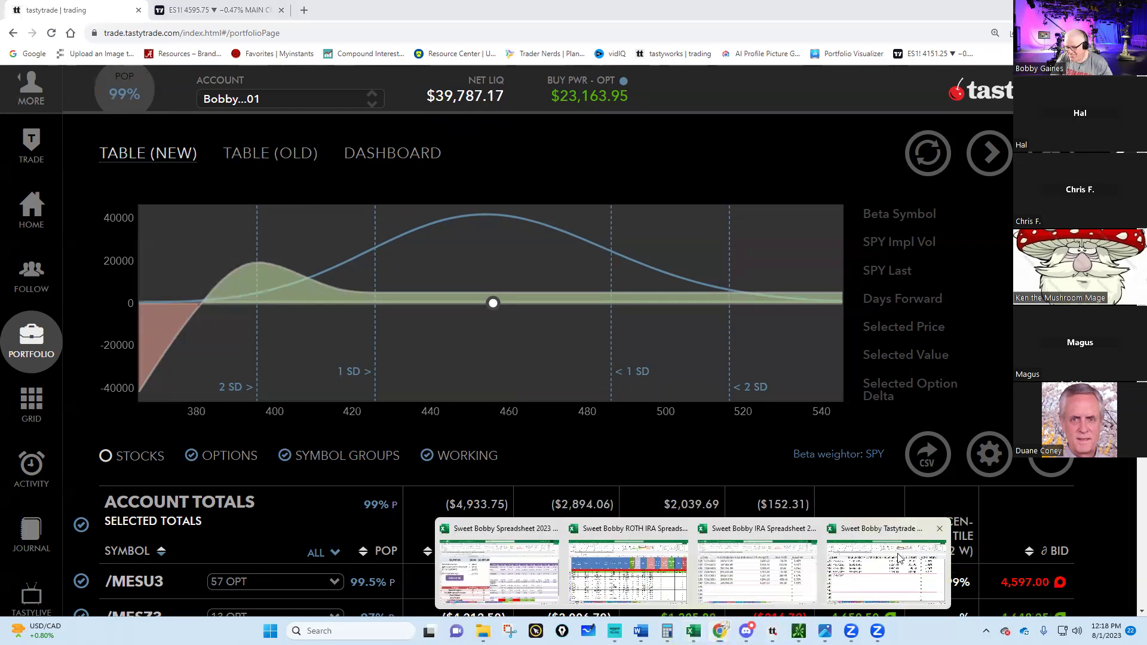
{"action": "left_click", "coordinate": [946, 545]}
{"action": "left_click", "coordinate": [253, 338]}
{"action": "type", "text": "39788"}
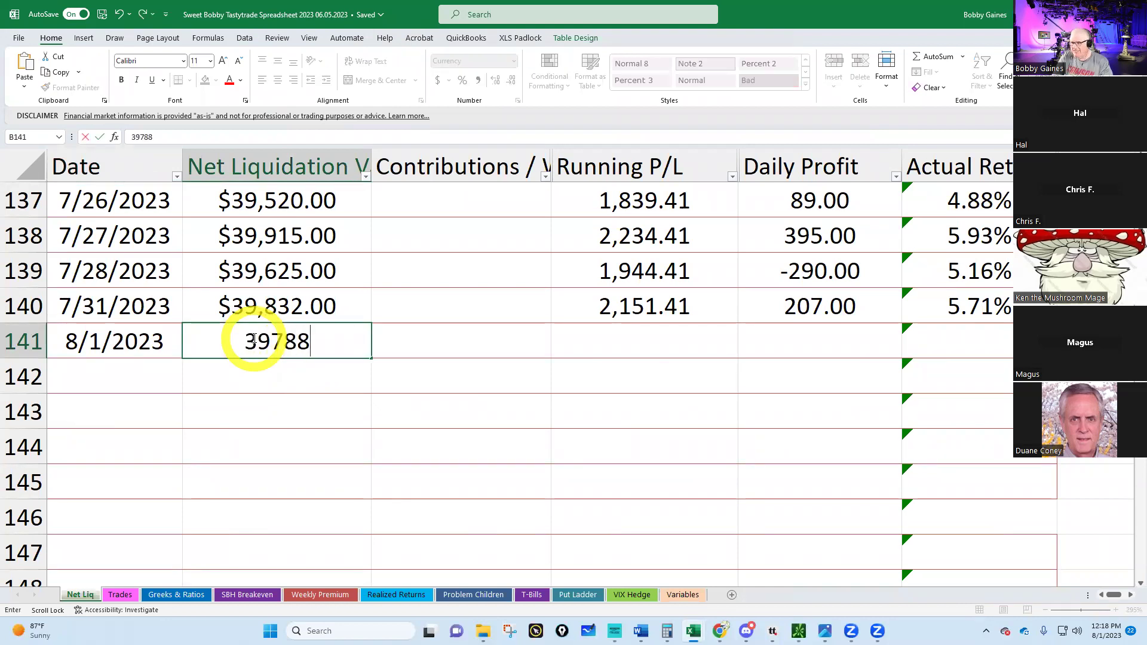
{"action": "key", "text": "Return"}
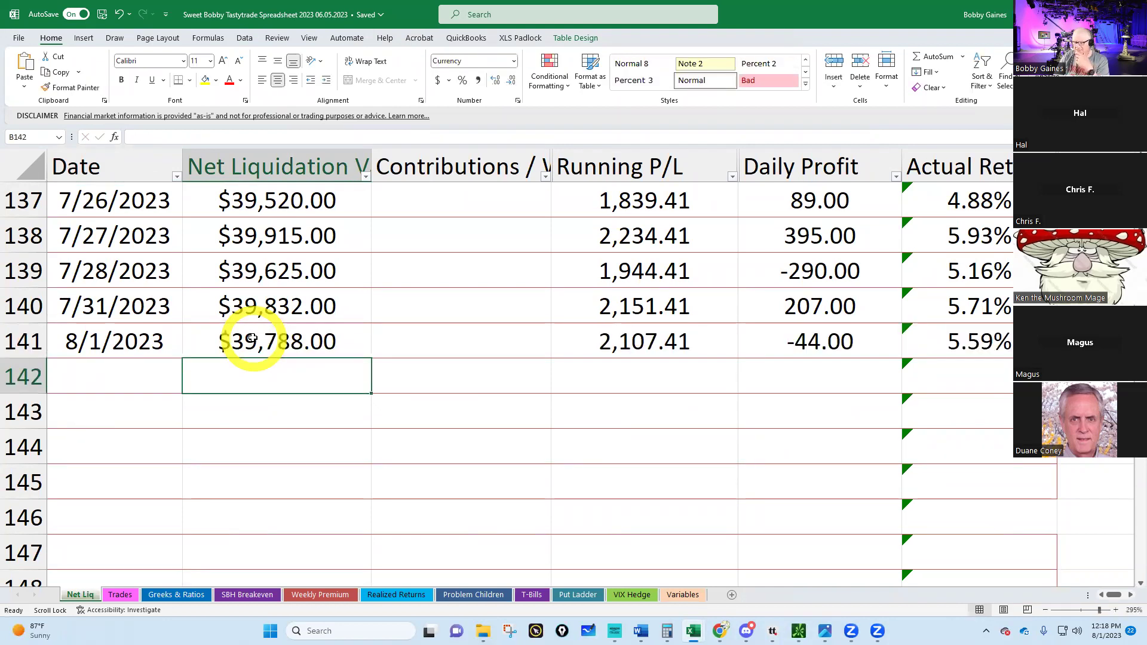
Review the performance and monthly figures on the Realized Returns sheet and return to the Net Liq sheet.
{"action": "left_click", "coordinate": [385, 594]}
{"action": "left_click", "coordinate": [956, 456]}
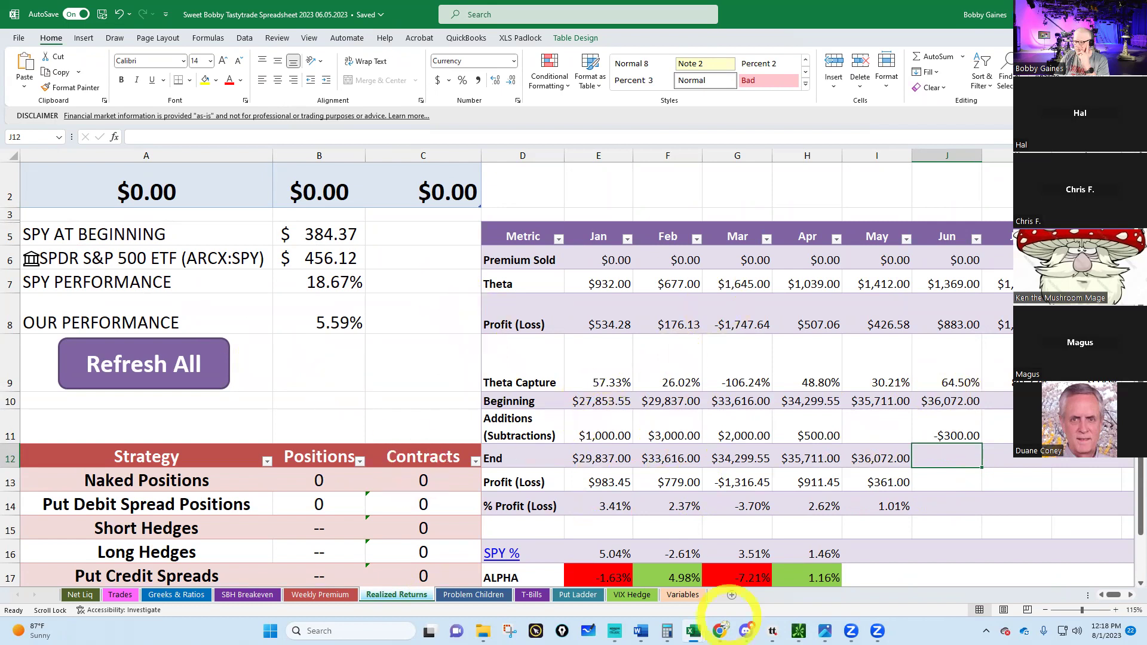
{"action": "mouse_move", "coordinate": [720, 631]}
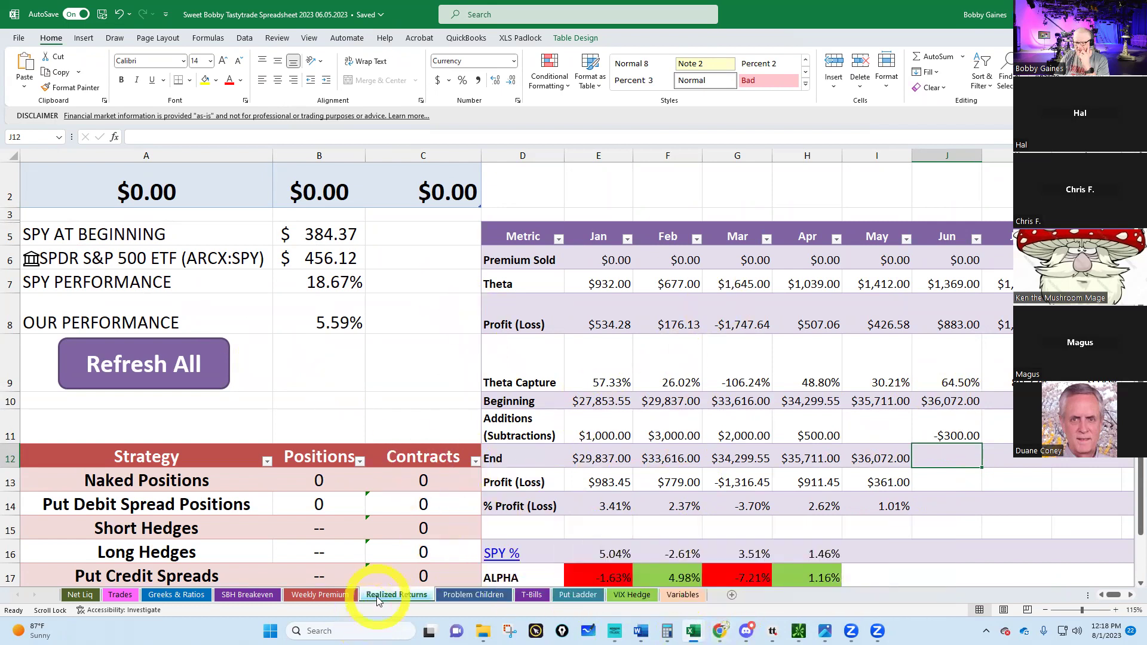
{"action": "left_click", "coordinate": [79, 595]}
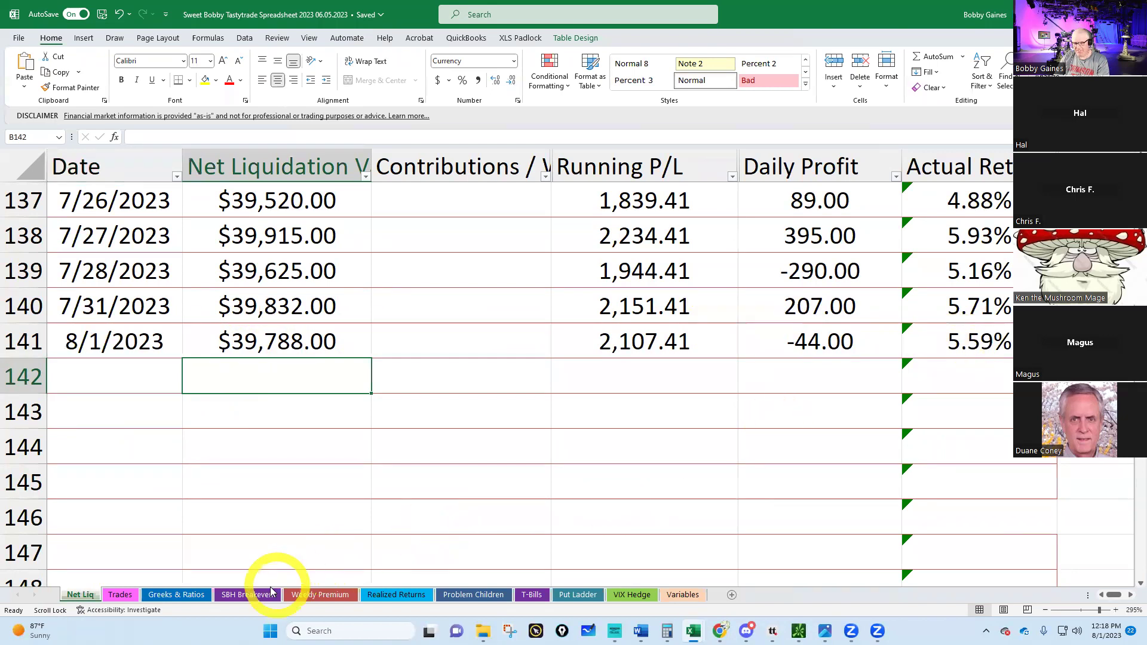
Open the Greeks & Ratios sheet and look up the account's delta and theta in the maximized tastytrade desktop platform.
{"action": "left_click", "coordinate": [176, 598]}
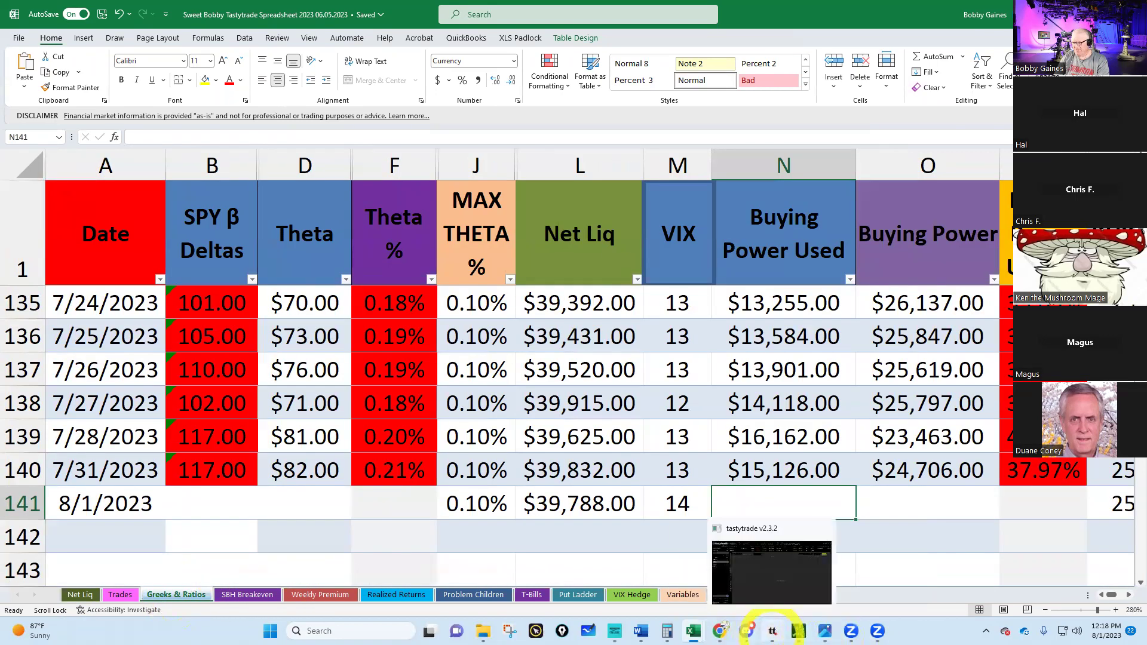
{"action": "left_click", "coordinate": [772, 630]}
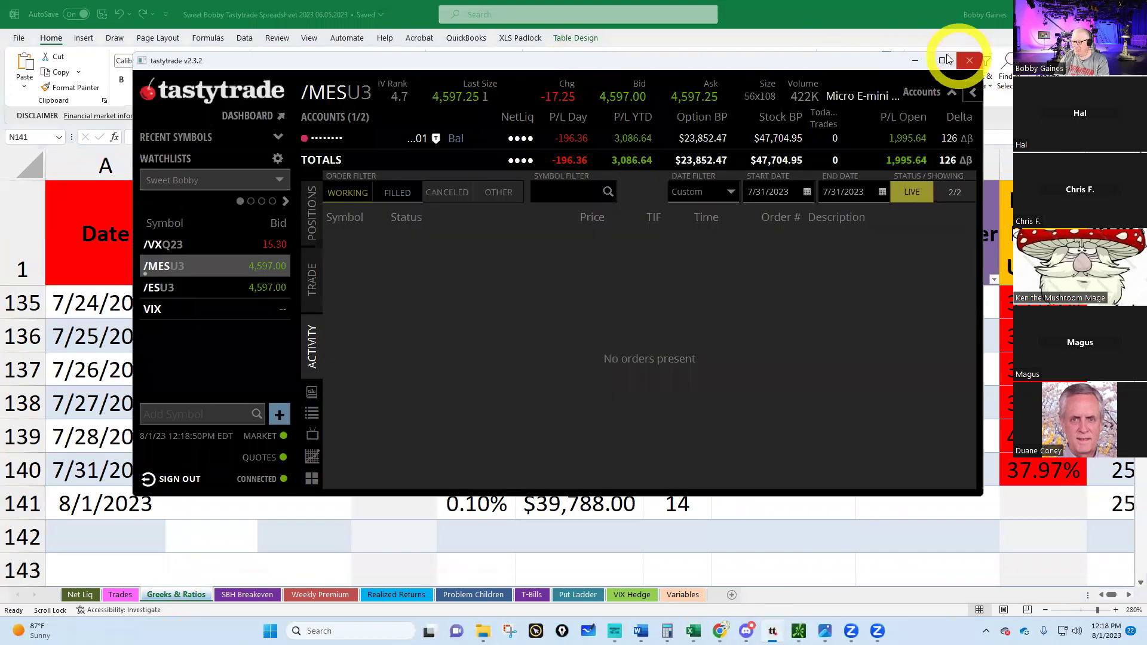
{"action": "double_click", "coordinate": [943, 59]}
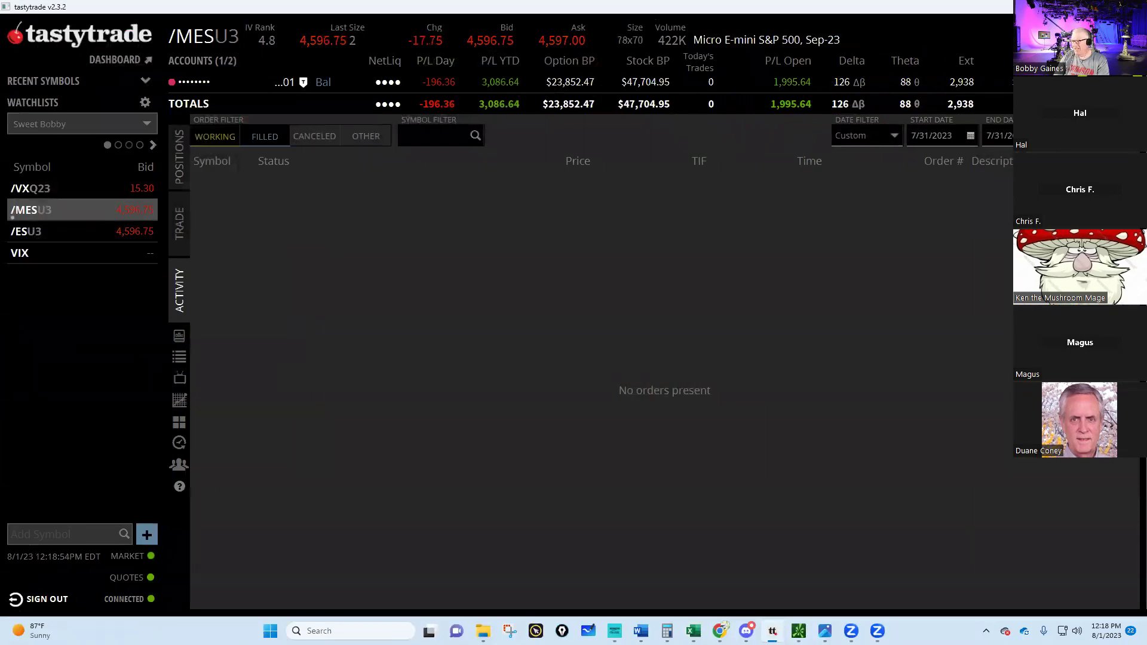
{"action": "left_click", "coordinate": [841, 99]}
{"action": "left_click", "coordinate": [601, 522]}
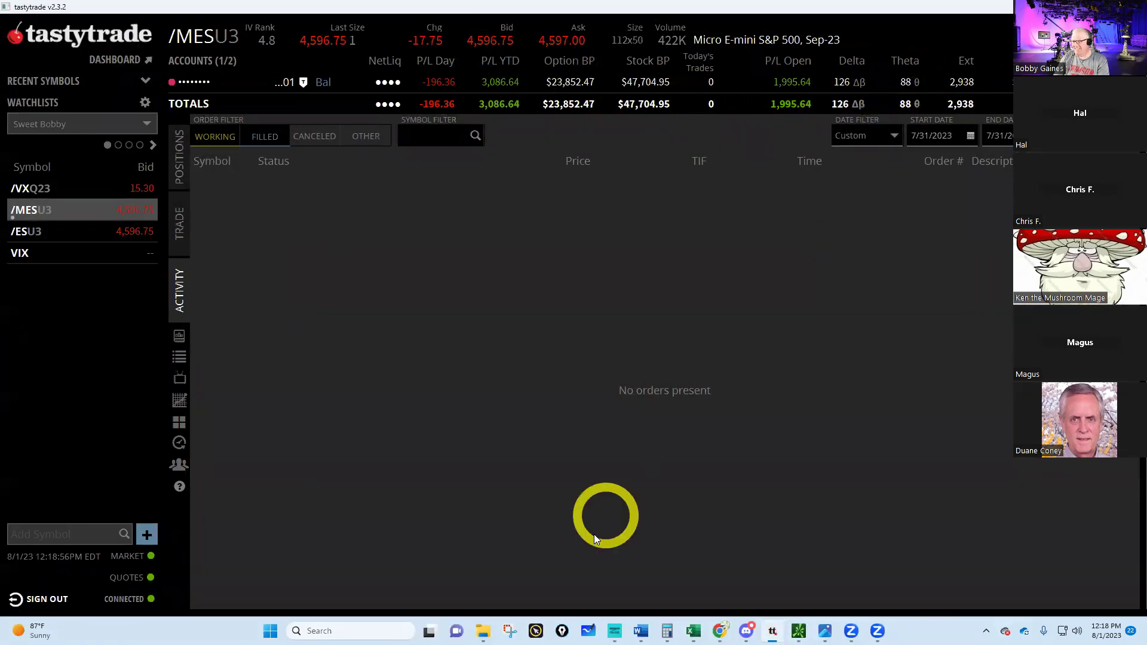
{"action": "mouse_move", "coordinate": [693, 631]}
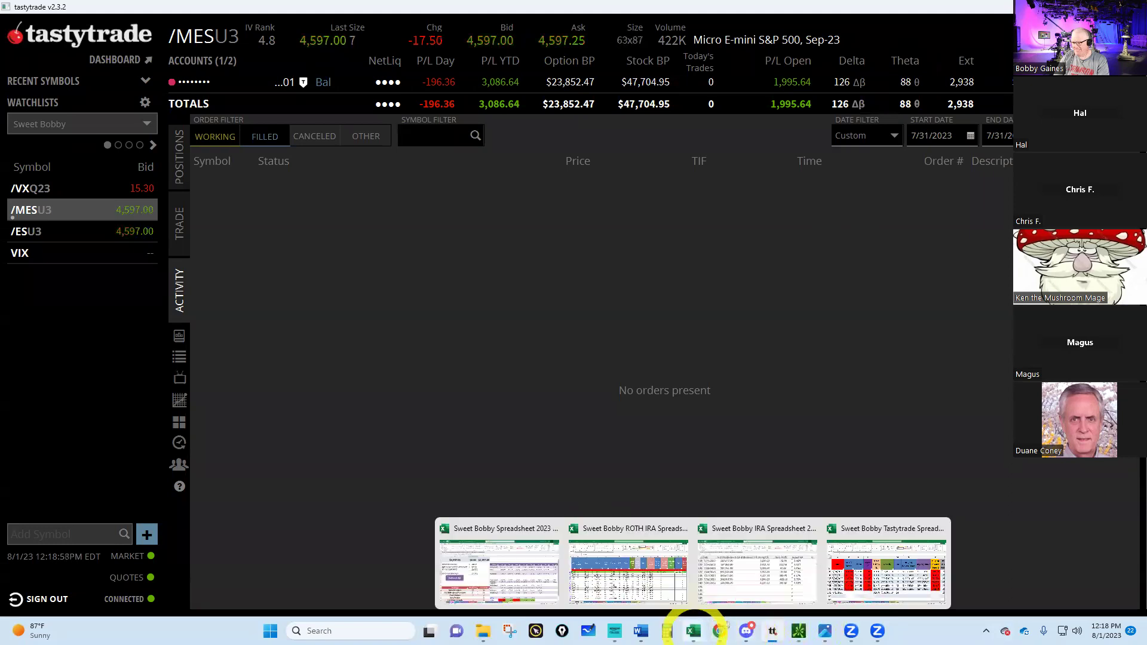
Switch back to the Tastytrade spreadsheet and enter 126 SPY β Deltas and 88 Theta in the 8/1/2023 row.
{"action": "left_click", "coordinate": [852, 561]}
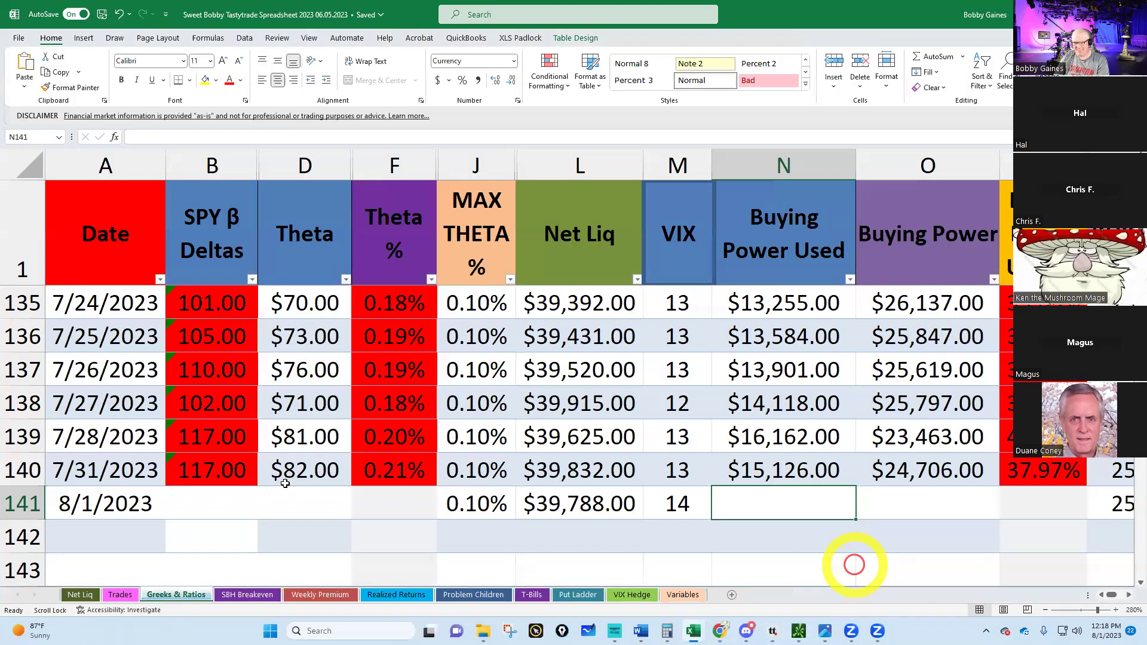
{"action": "left_click", "coordinate": [192, 497]}
{"action": "type", "text": "126"}
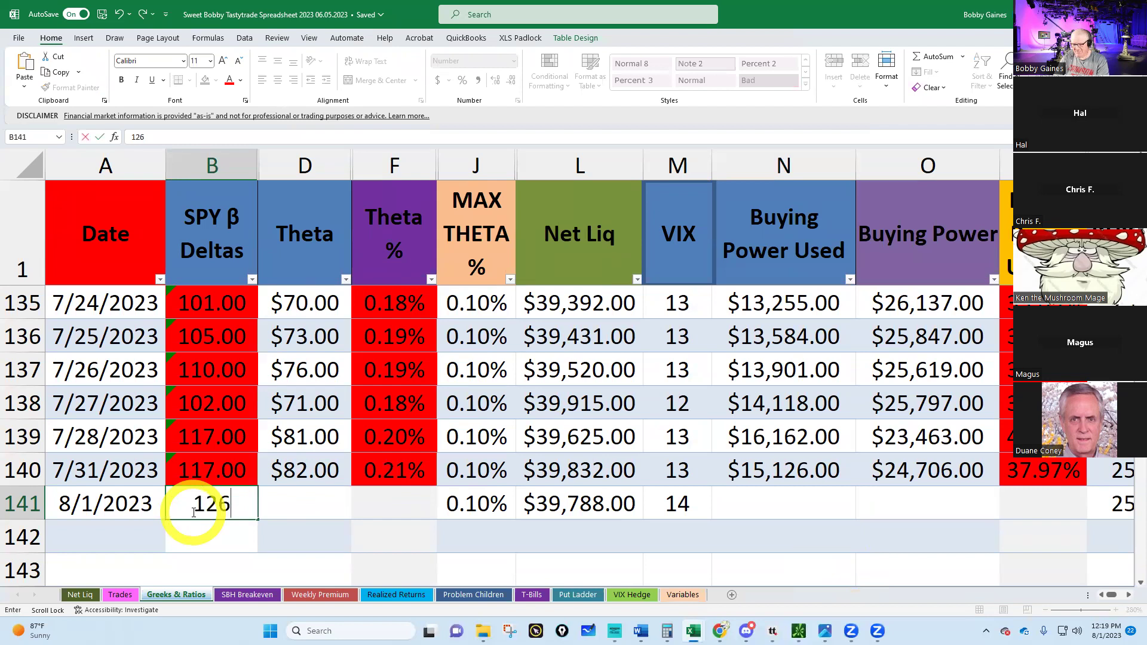
{"action": "left_click", "coordinate": [290, 501]}
{"action": "type", "text": "88"}
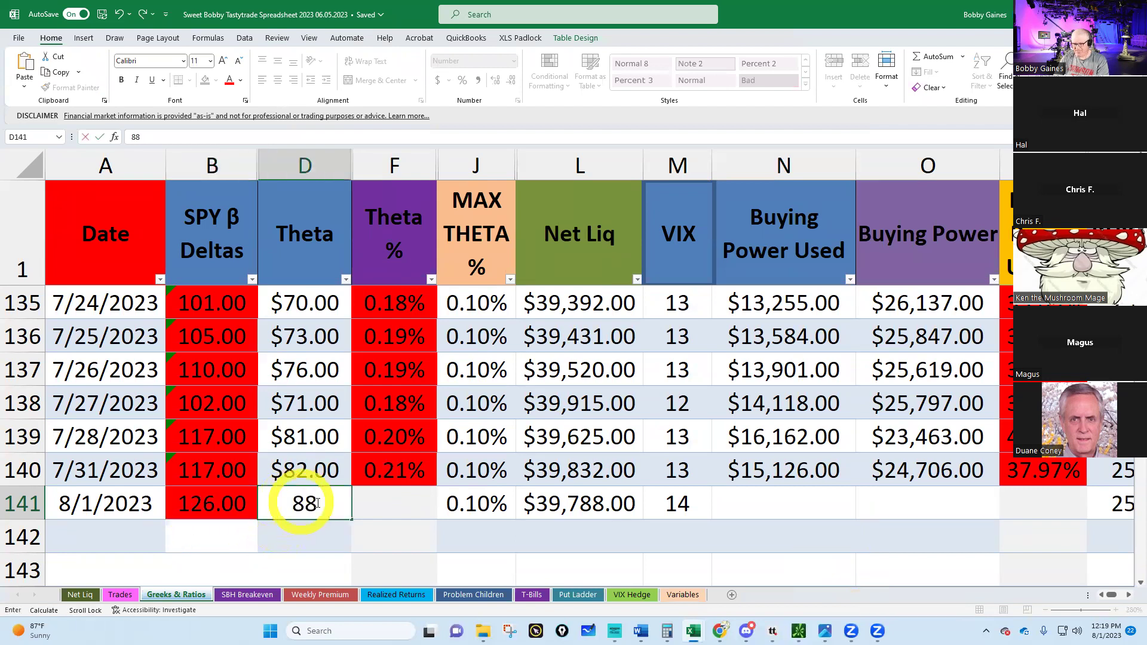
{"action": "left_click", "coordinate": [395, 502]}
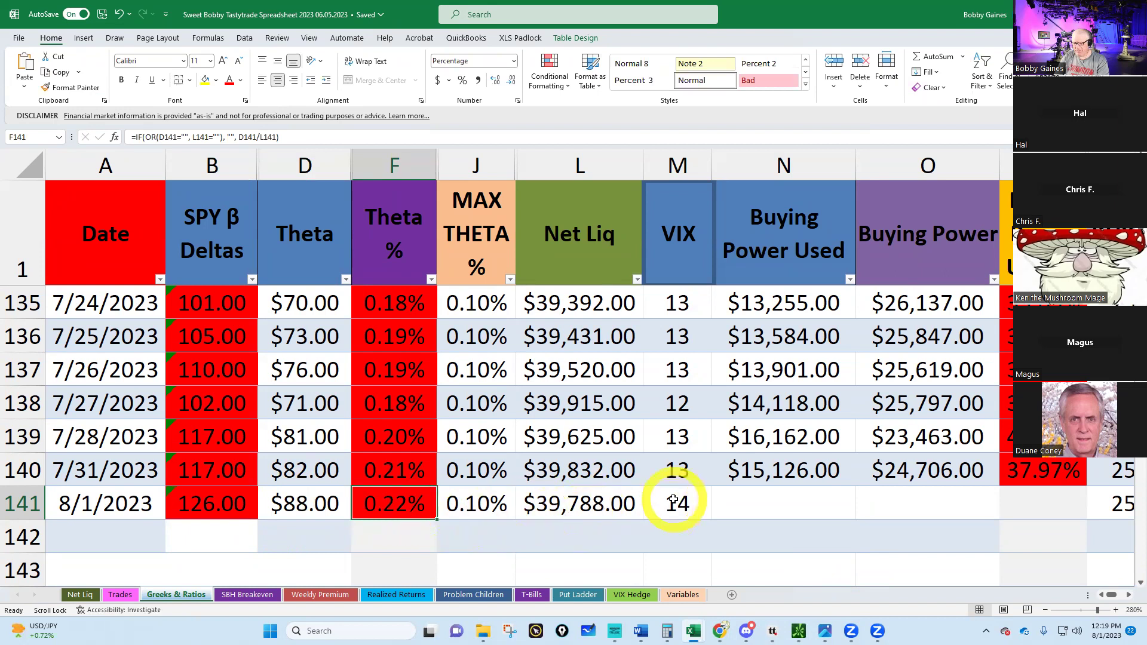
Set the VIX value of the 8/1/2023 row to 14 and clear the VIX formula in cell M142.
{"action": "left_click", "coordinate": [675, 505]}
{"action": "type", "text": "14"}
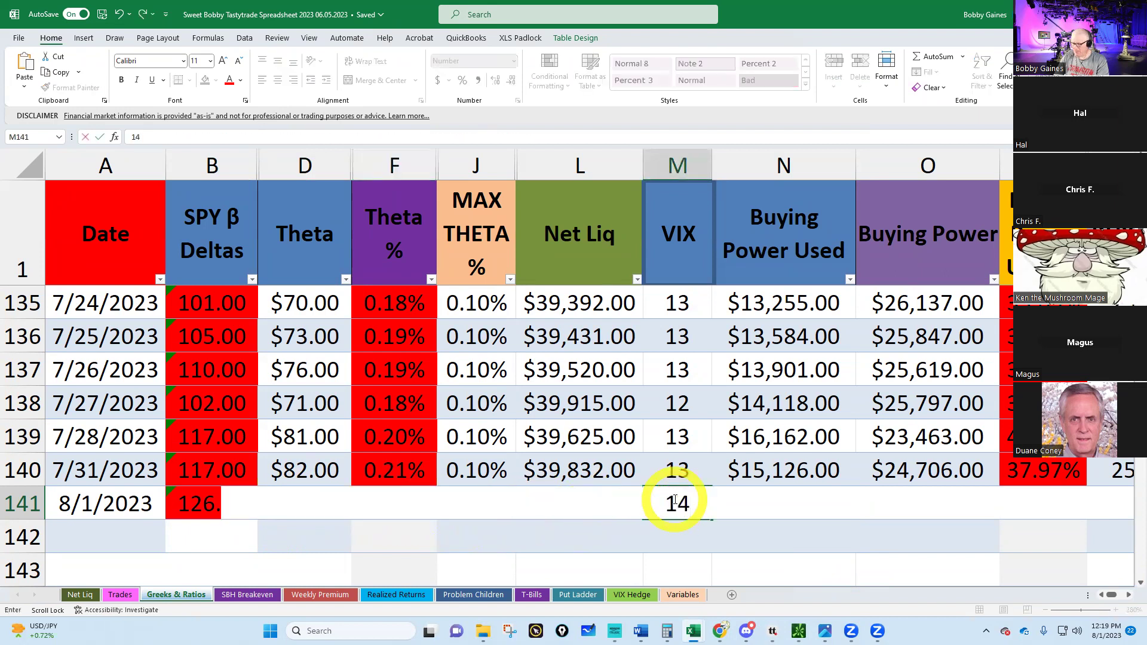
{"action": "key", "text": "Return"}
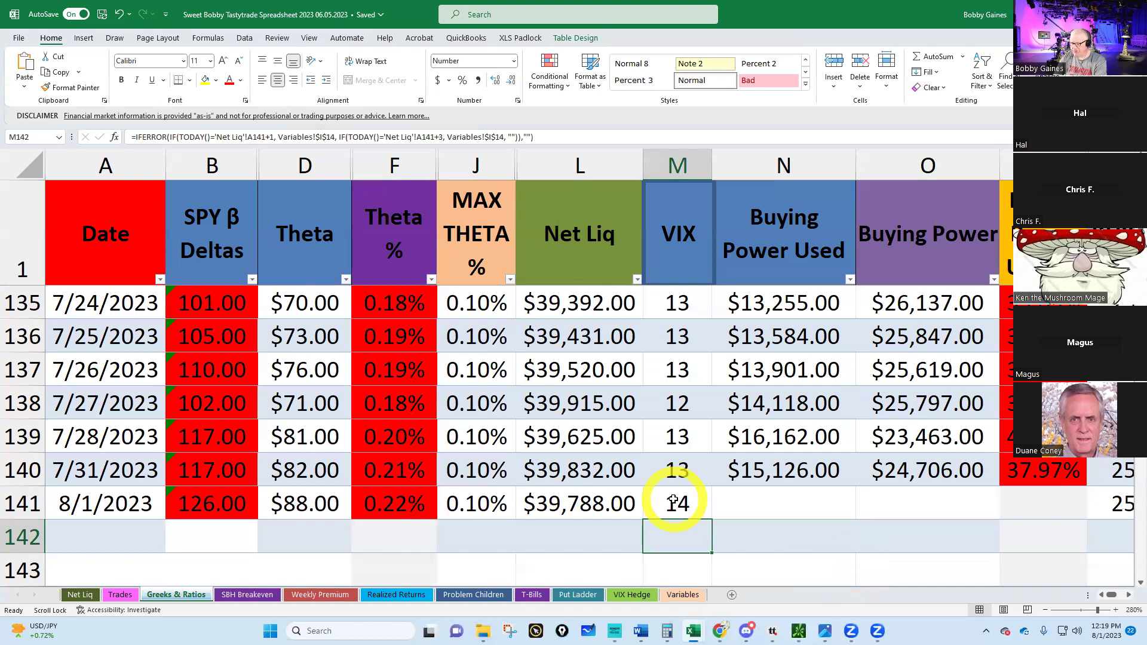
{"action": "key", "text": "BackSpace"}
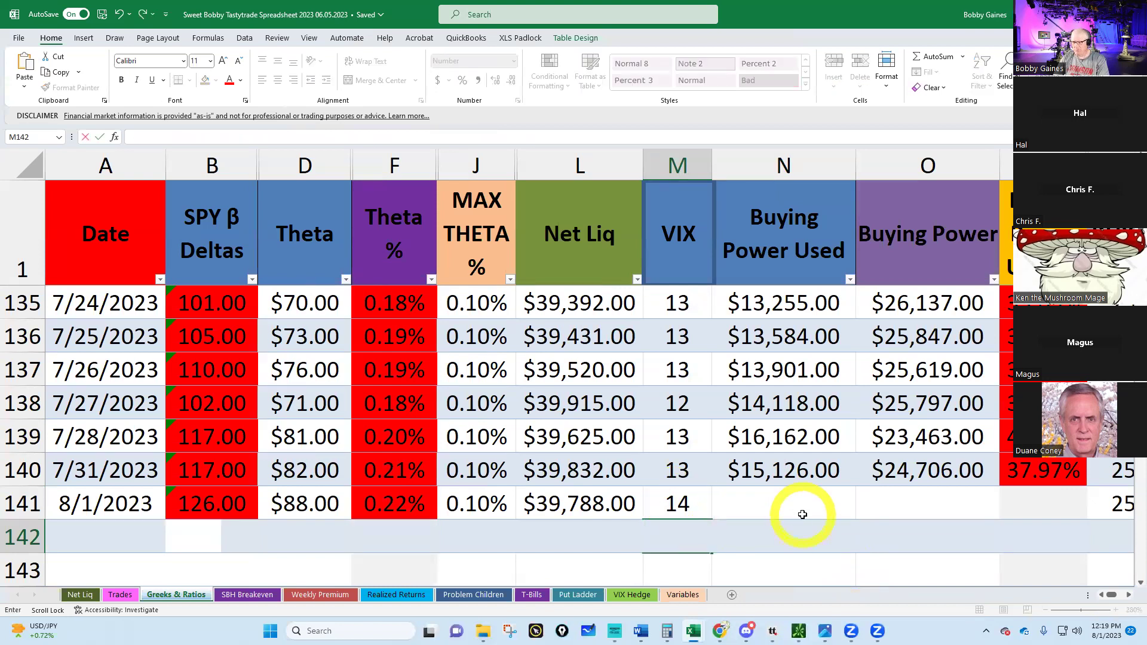
Check the buying power in use in tastytrade and enter 16528 as Buying Power Used in the spreadsheet's 8/1/2023 row.
{"action": "left_click", "coordinate": [780, 502]}
{"action": "mouse_move", "coordinate": [746, 629]}
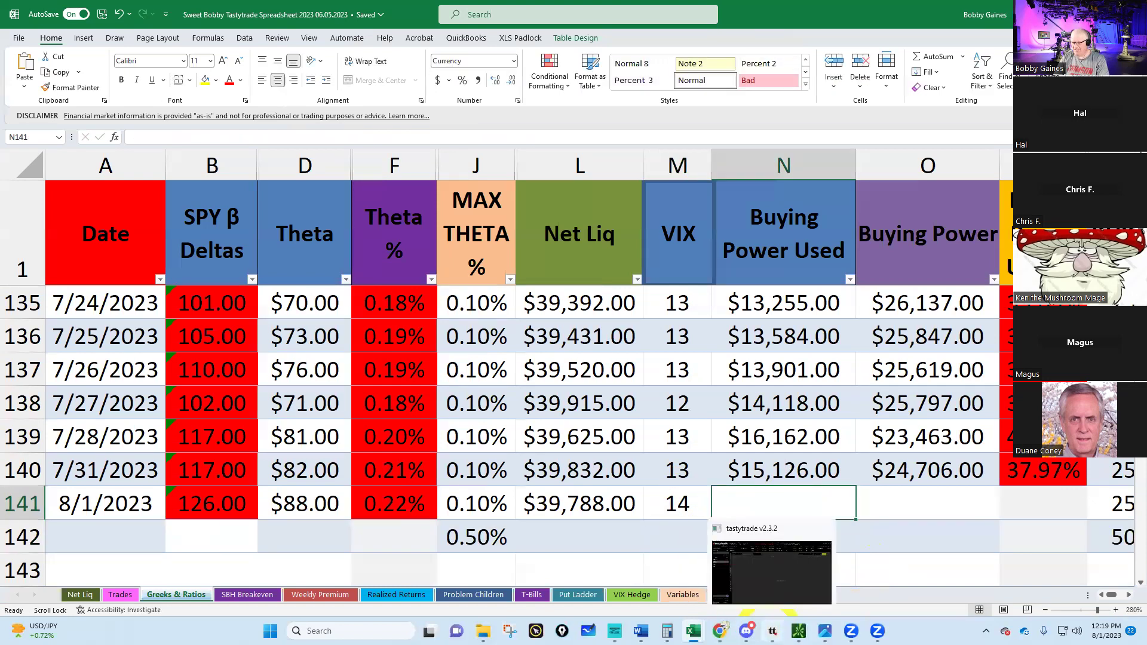
{"action": "left_click", "coordinate": [773, 630]}
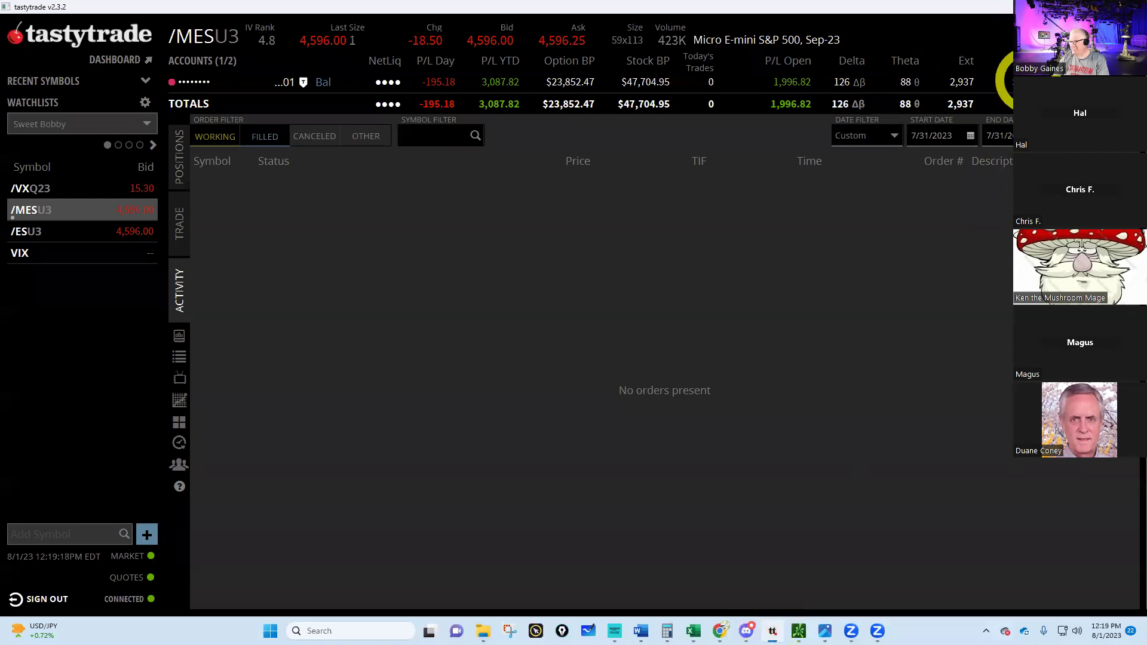
{"action": "mouse_move", "coordinate": [693, 629]}
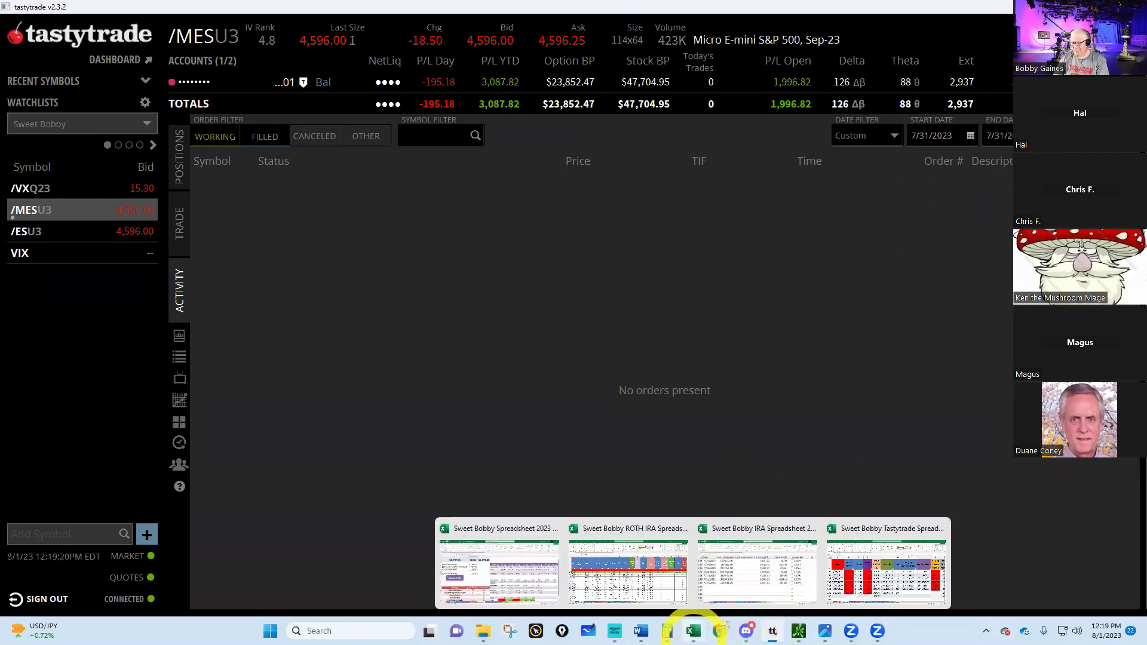
{"action": "left_click", "coordinate": [833, 591]}
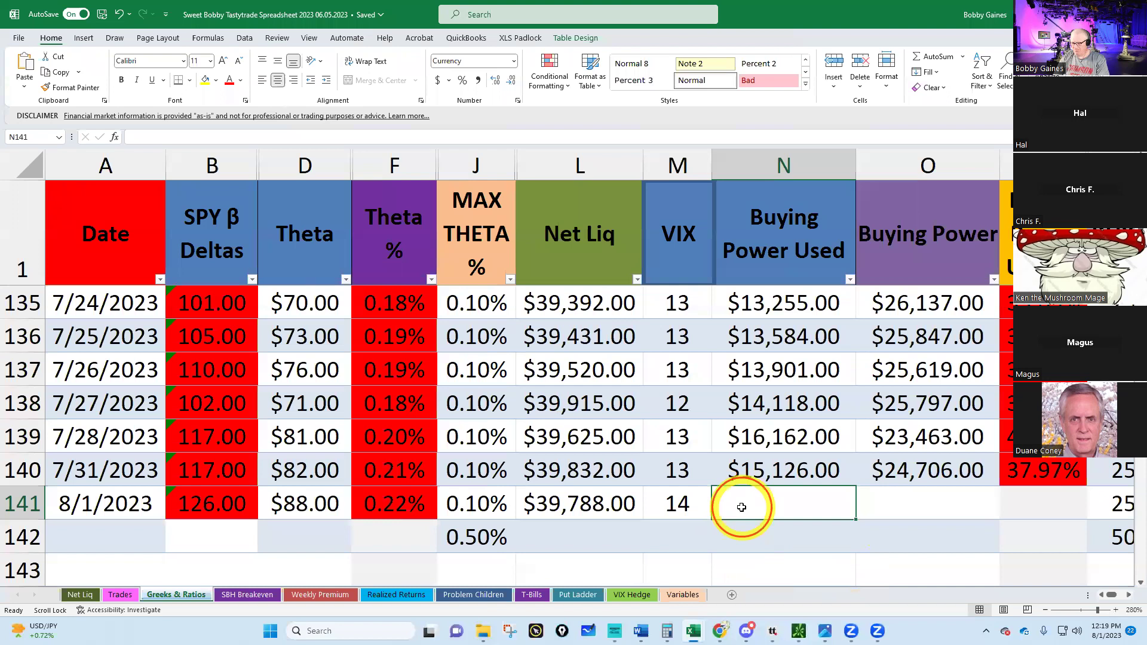
{"action": "type", "text": "16,"}
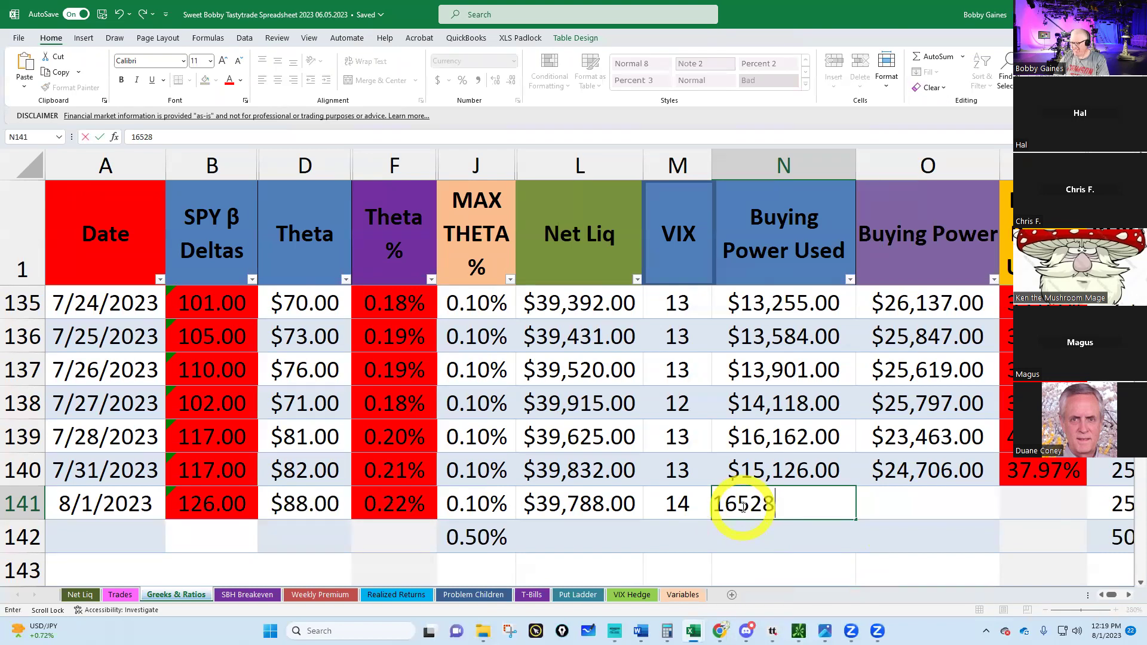
{"action": "type", "text": "528"}
{"action": "key", "text": "Return"}
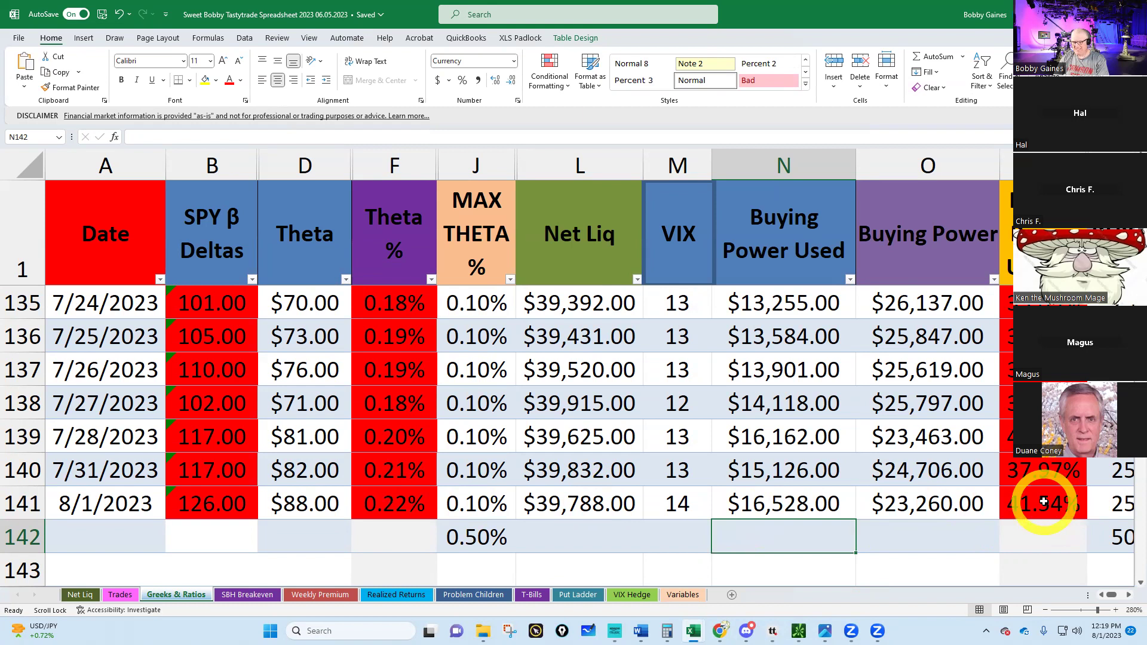
{"action": "scroll", "coordinate": [1044, 502], "scroll_direction": "down", "scroll_amount": 2}
{"action": "scroll", "coordinate": [1043, 501], "scroll_direction": "up", "scroll_amount": 1}
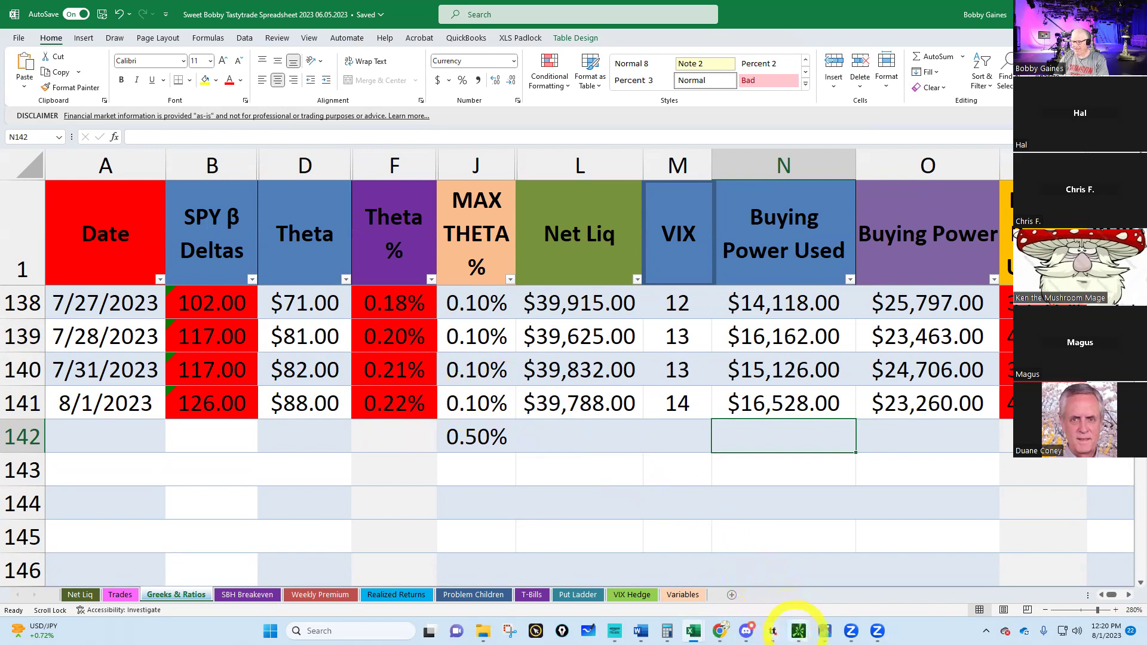
Switch to the main thinkorswim window and show Activity and Positions with the account's 5-day net liquidating values.
{"action": "left_click", "coordinate": [798, 632]}
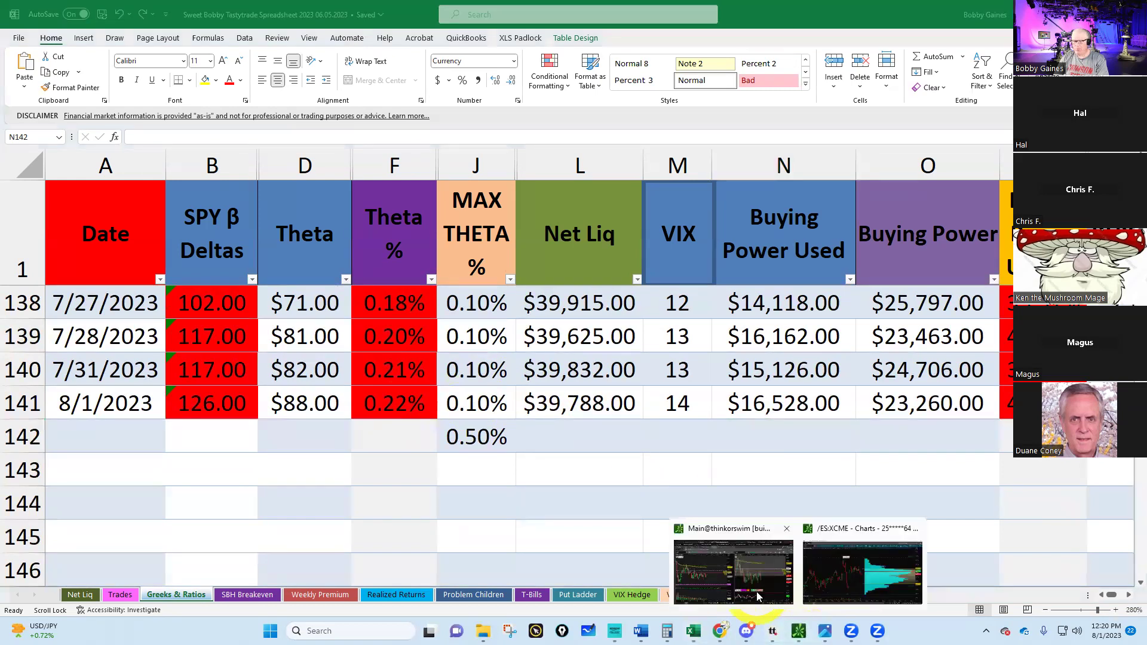
{"action": "left_click", "coordinate": [757, 597]}
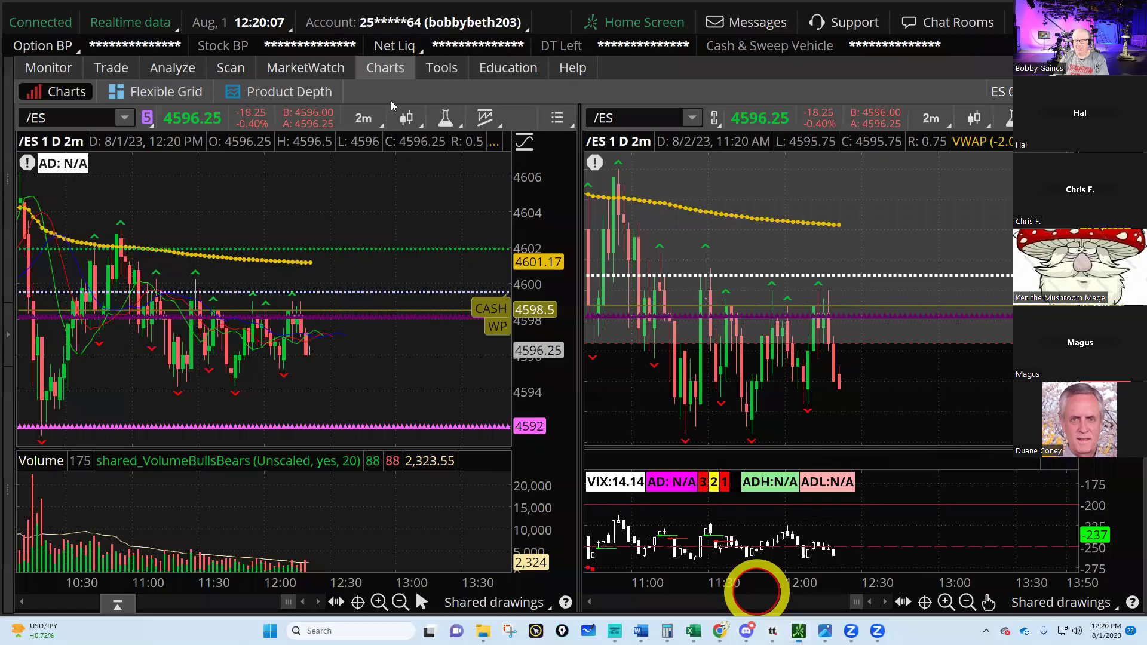
{"action": "left_click", "coordinate": [36, 71]}
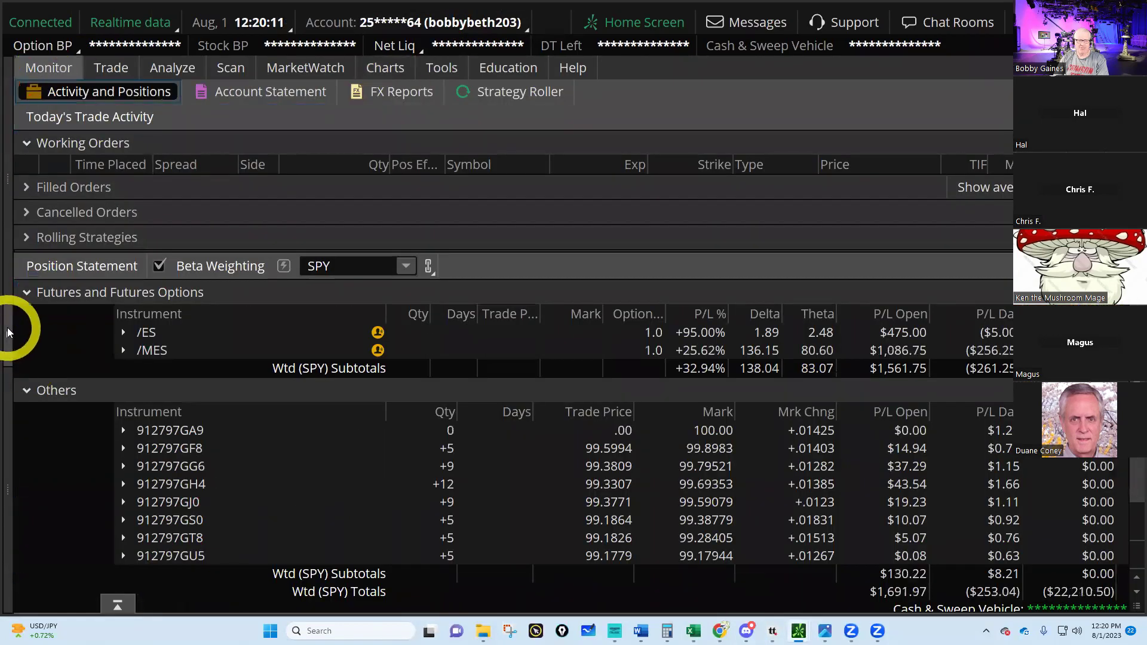
{"action": "left_click", "coordinate": [8, 333]}
{"action": "left_click", "coordinate": [88, 89]}
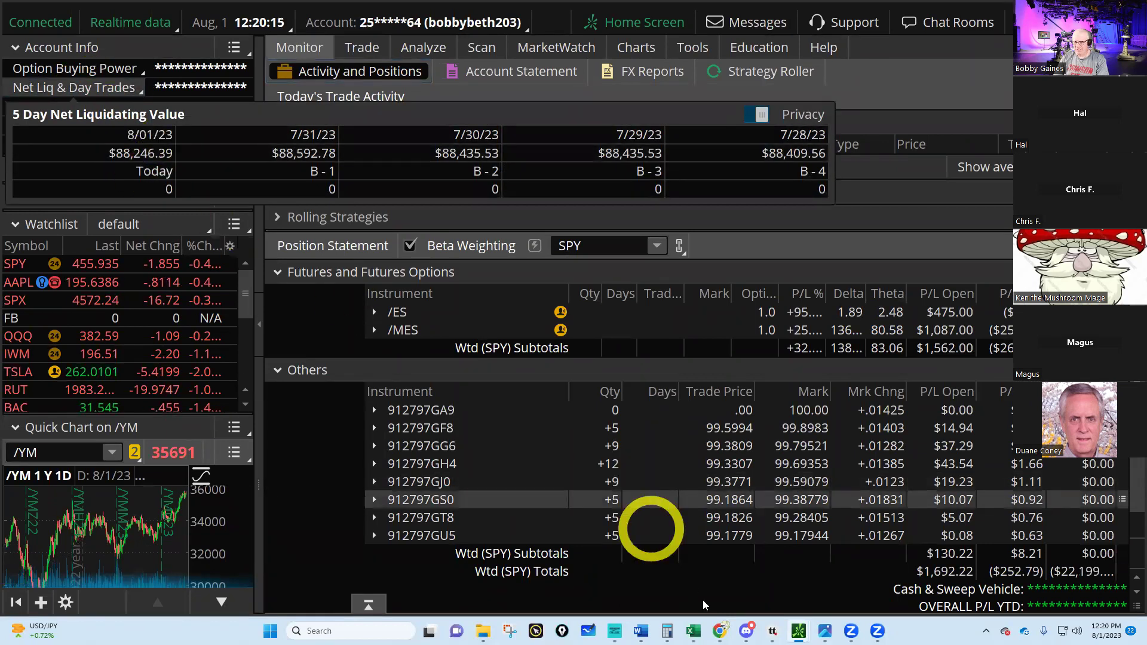
Switch to the Sweet Bobby IRA spreadsheet and enter a net liquidation value of 88246 dated 8/1/23 in row 141.
{"action": "mouse_move", "coordinate": [693, 632]}
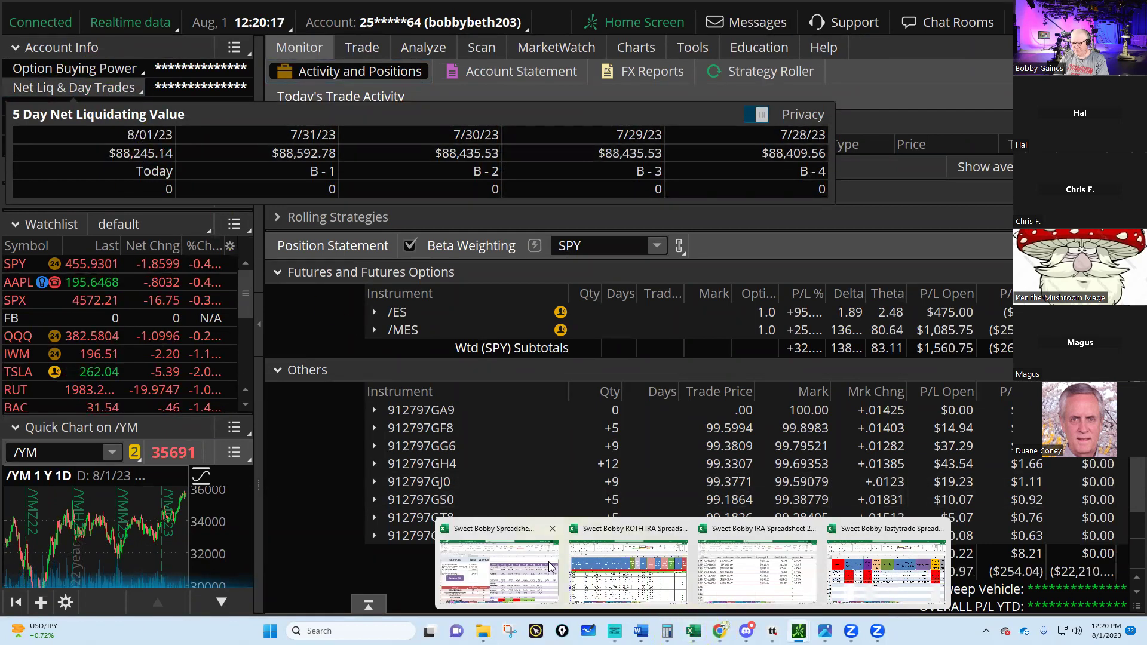
{"action": "left_click", "coordinate": [733, 576]}
{"action": "left_click", "coordinate": [251, 448]}
{"action": "type", "text": "88246"}
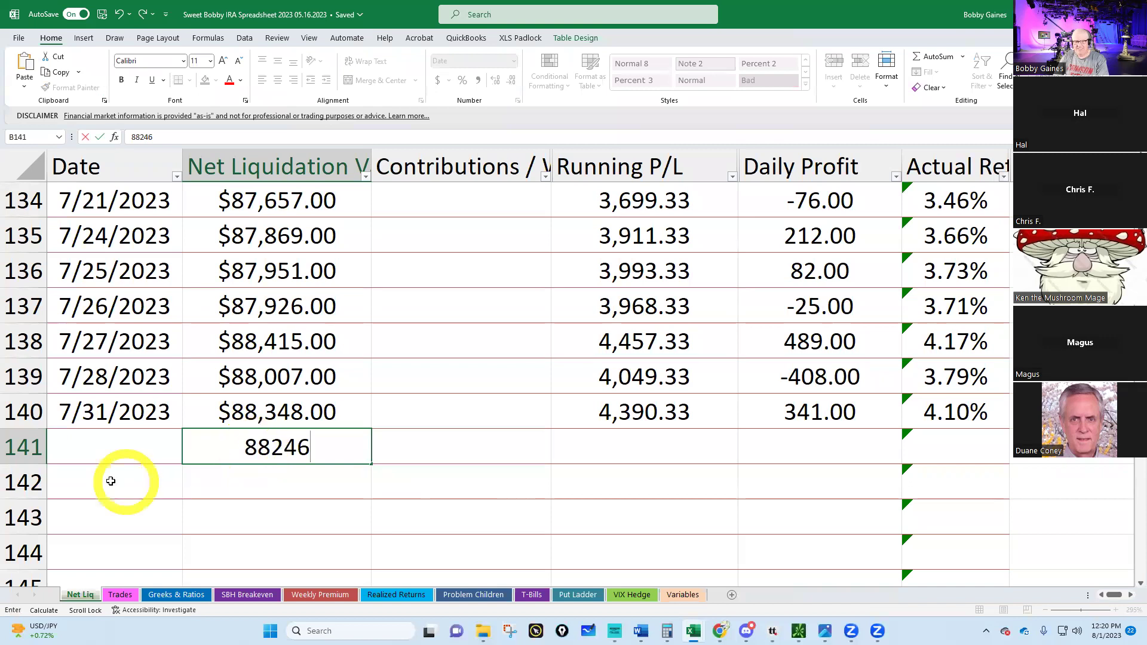
{"action": "left_click", "coordinate": [103, 445]}
{"action": "type", "text": "8/"}
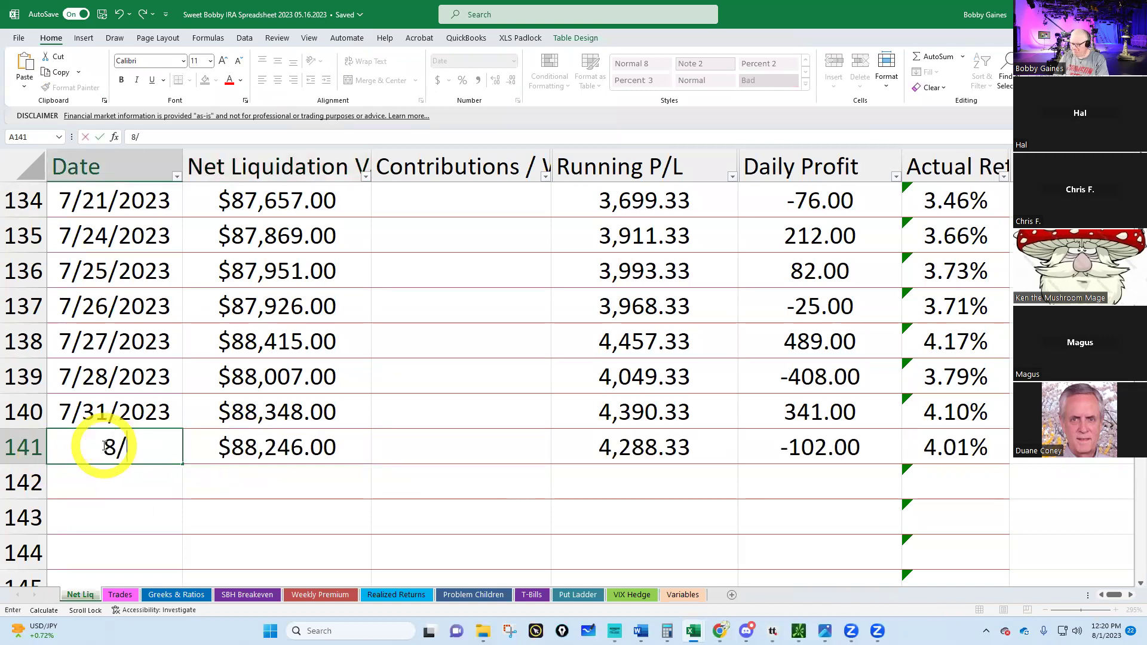
{"action": "type", "text": "1/23"}
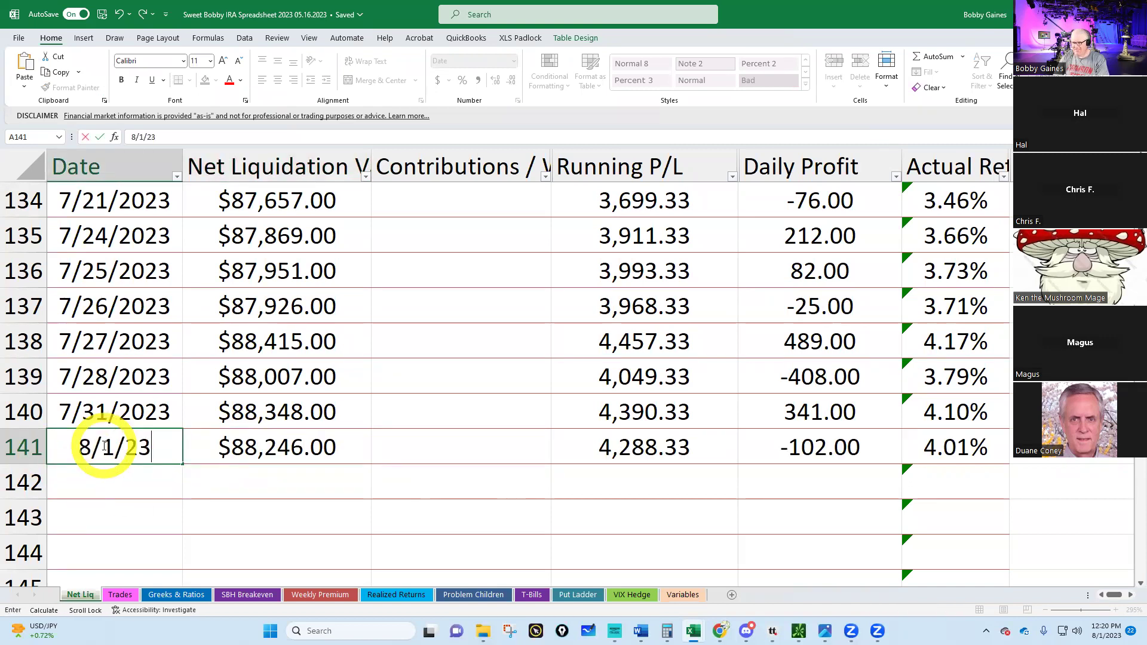
{"action": "key", "text": "Return"}
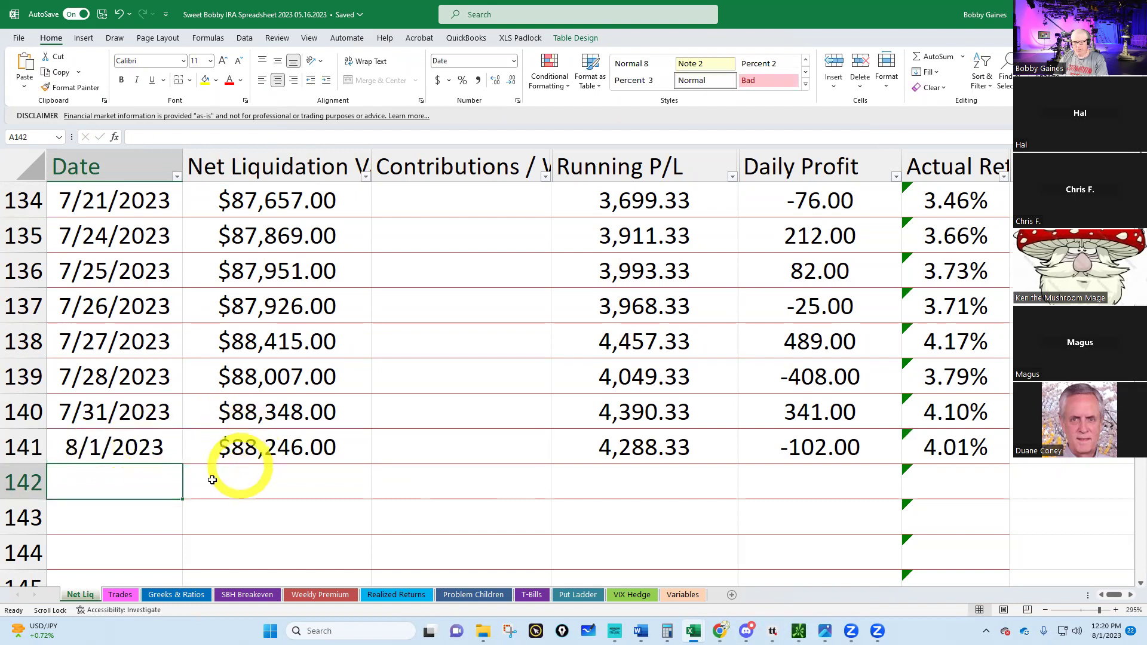
Open the Greeks & Ratios sheet, then switch to thinkorswim and hide the account sidebar to check the SPY beta-weighted delta and theta.
{"action": "left_click", "coordinate": [179, 594]}
{"action": "left_click", "coordinate": [184, 464]}
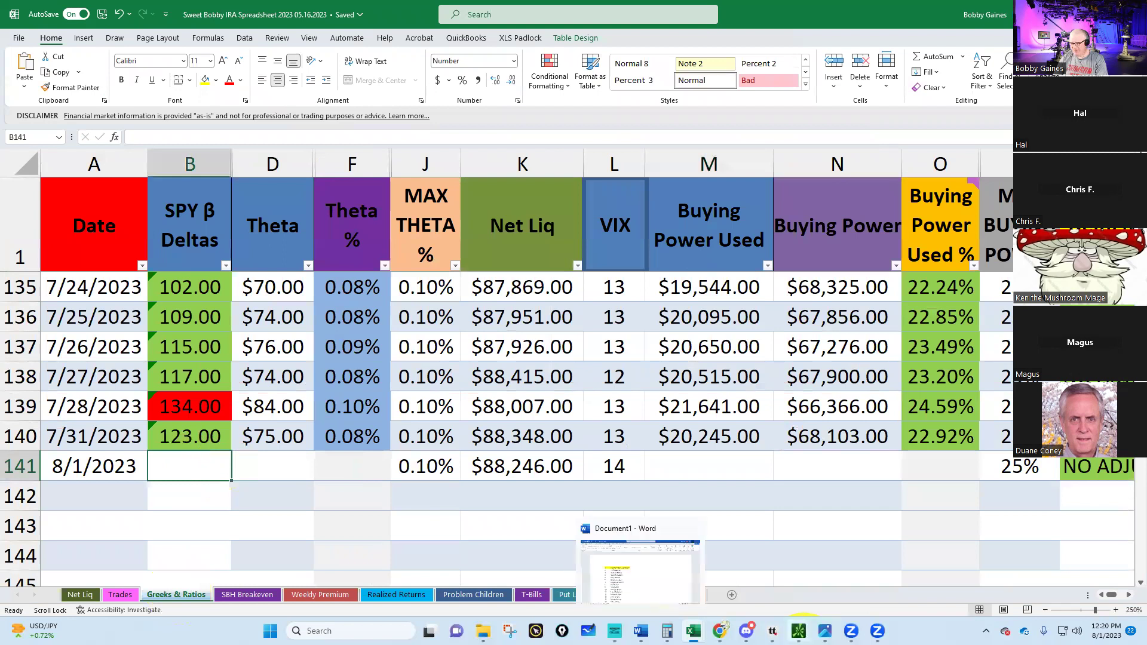
{"action": "left_click", "coordinate": [824, 630]}
{"action": "mouse_move", "coordinate": [799, 630]}
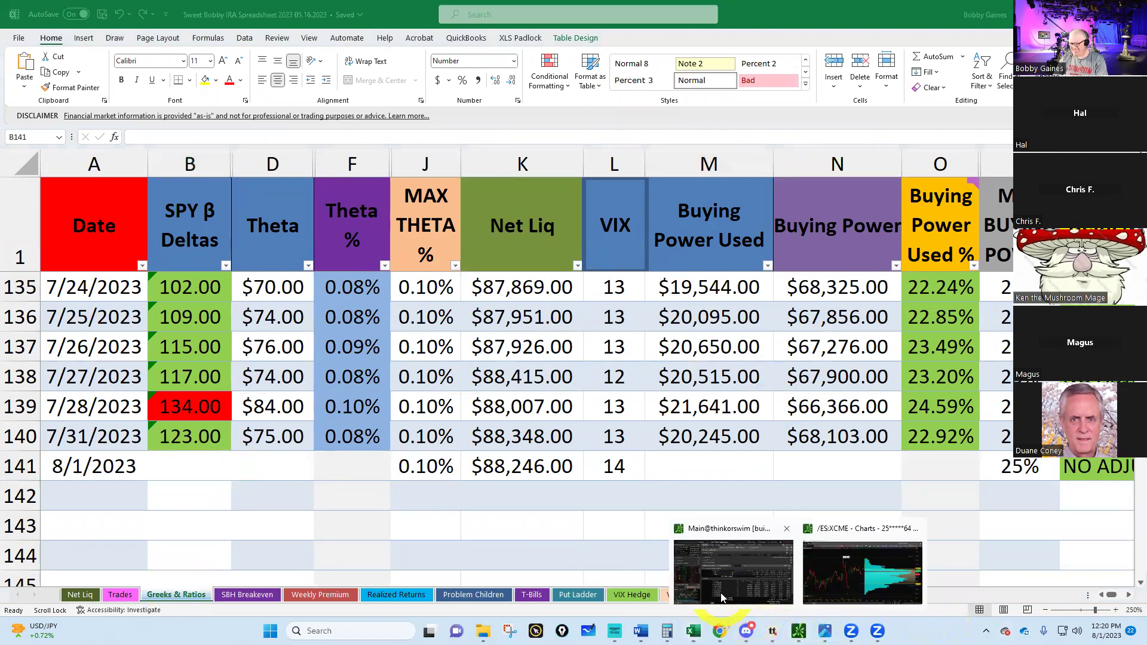
{"action": "left_click", "coordinate": [720, 593]}
{"action": "left_click", "coordinate": [260, 301]}
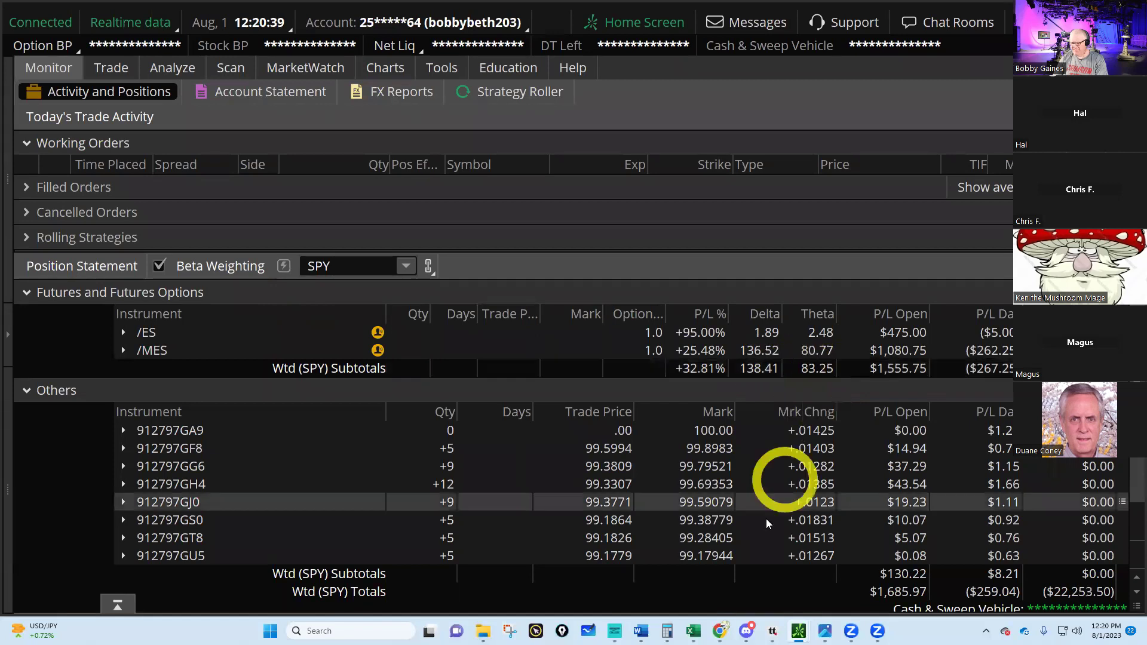
Switch back to the IRA spreadsheet and enter 136 SPY β Deltas and 83 Theta in the 8/1/2023 row.
{"action": "mouse_move", "coordinate": [693, 630]}
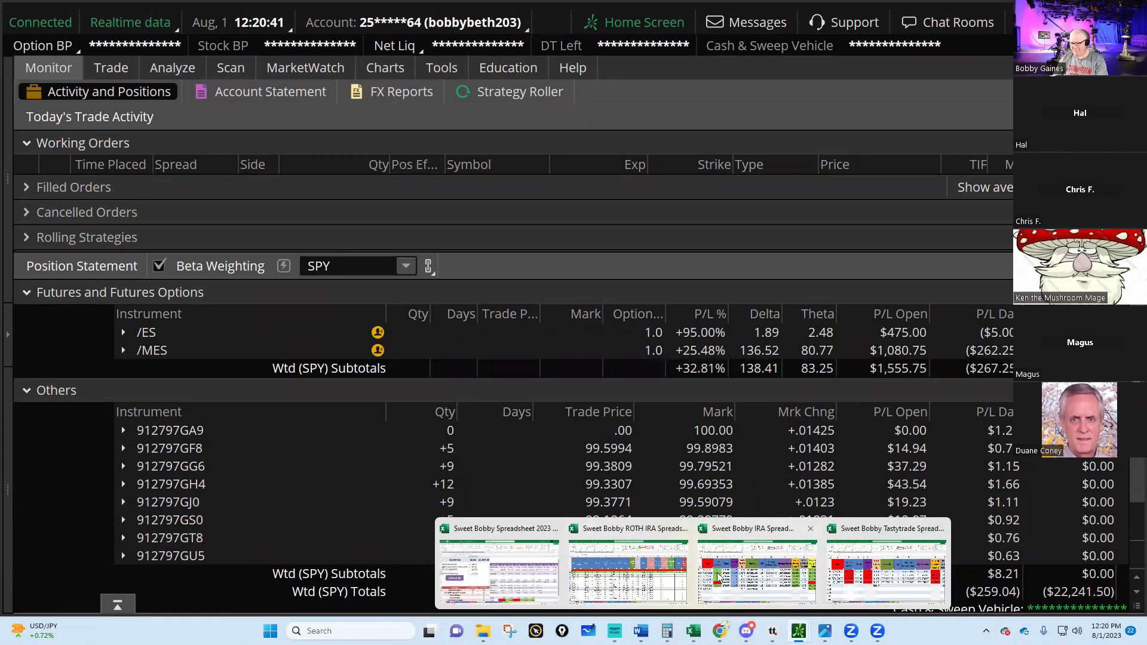
{"action": "left_click", "coordinate": [745, 570]}
{"action": "left_click", "coordinate": [187, 467]}
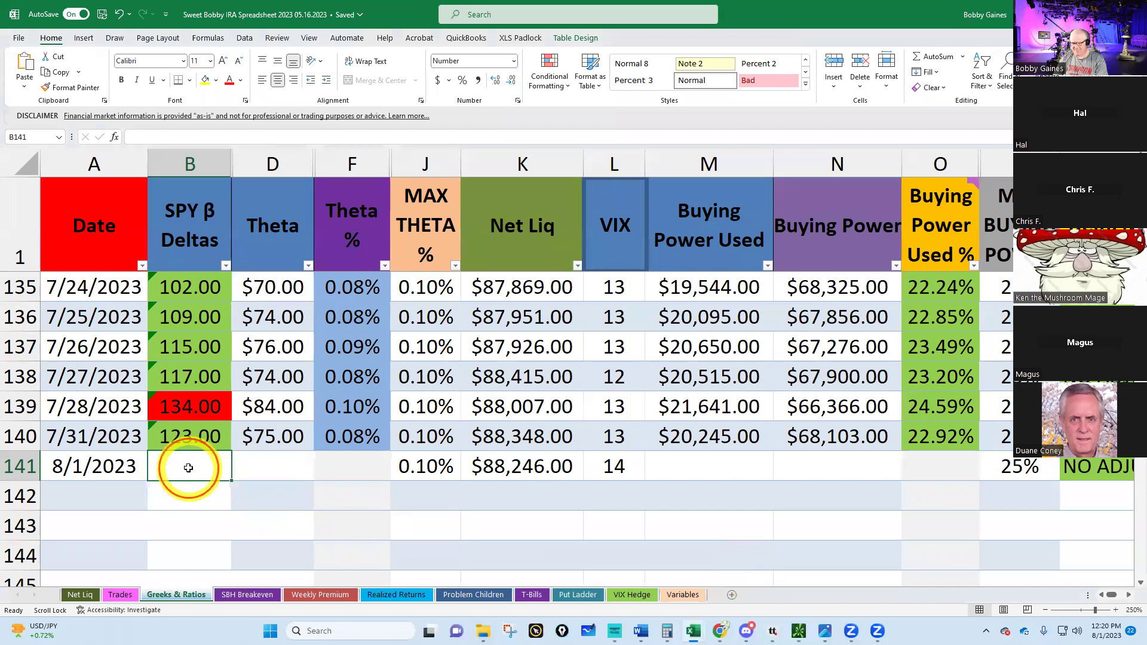
{"action": "type", "text": "136"}
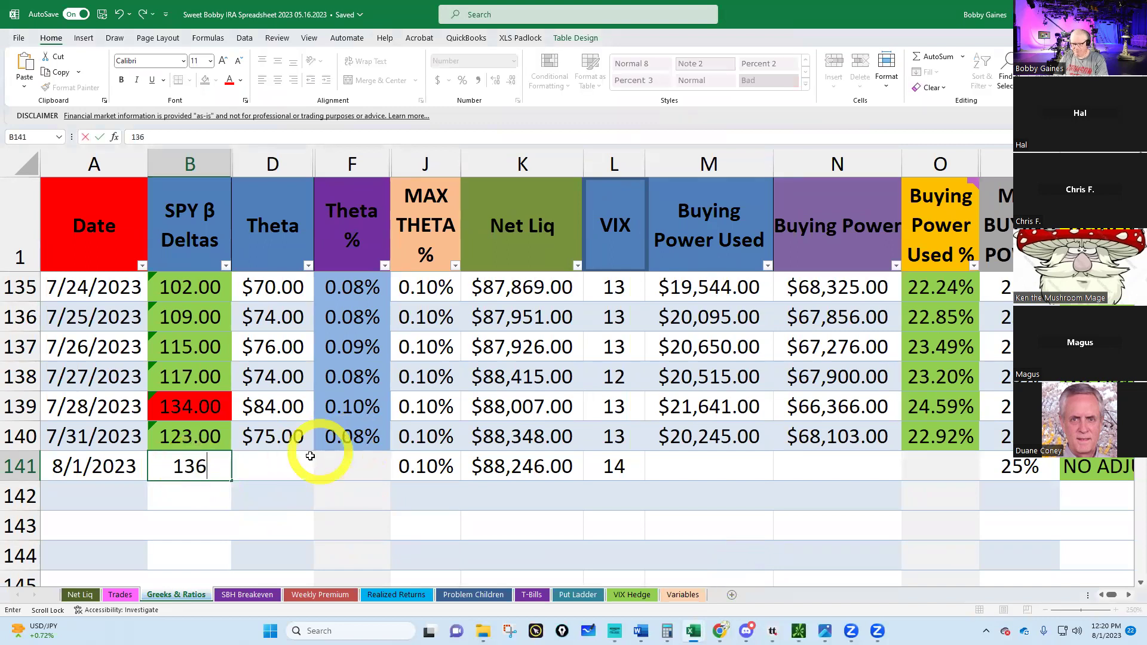
{"action": "left_click", "coordinate": [268, 462]}
{"action": "type", "text": "83"}
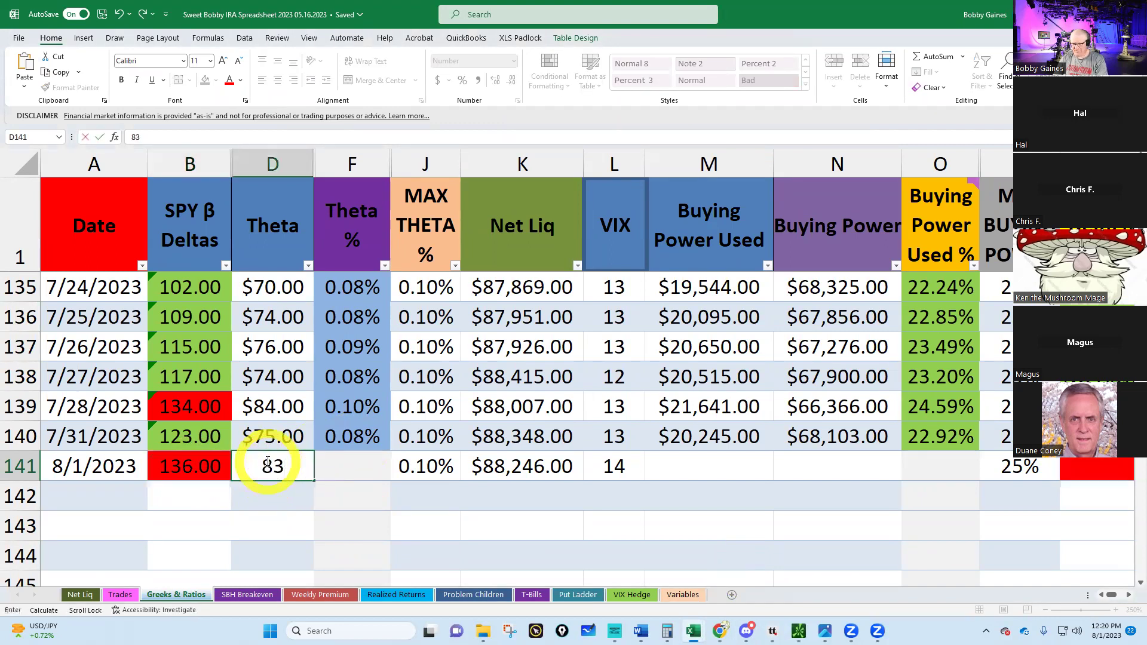
{"action": "key", "text": "Return"}
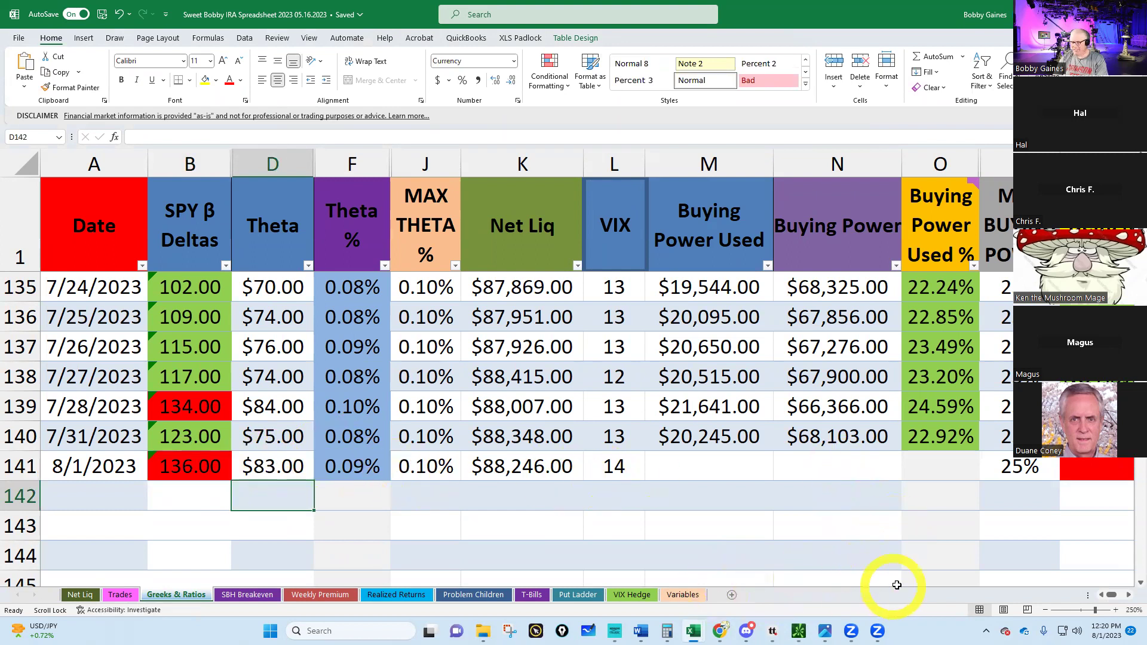
Replace the VIX formula in the 8/1/2023 row with the value 14.
{"action": "left_click", "coordinate": [1128, 596]}
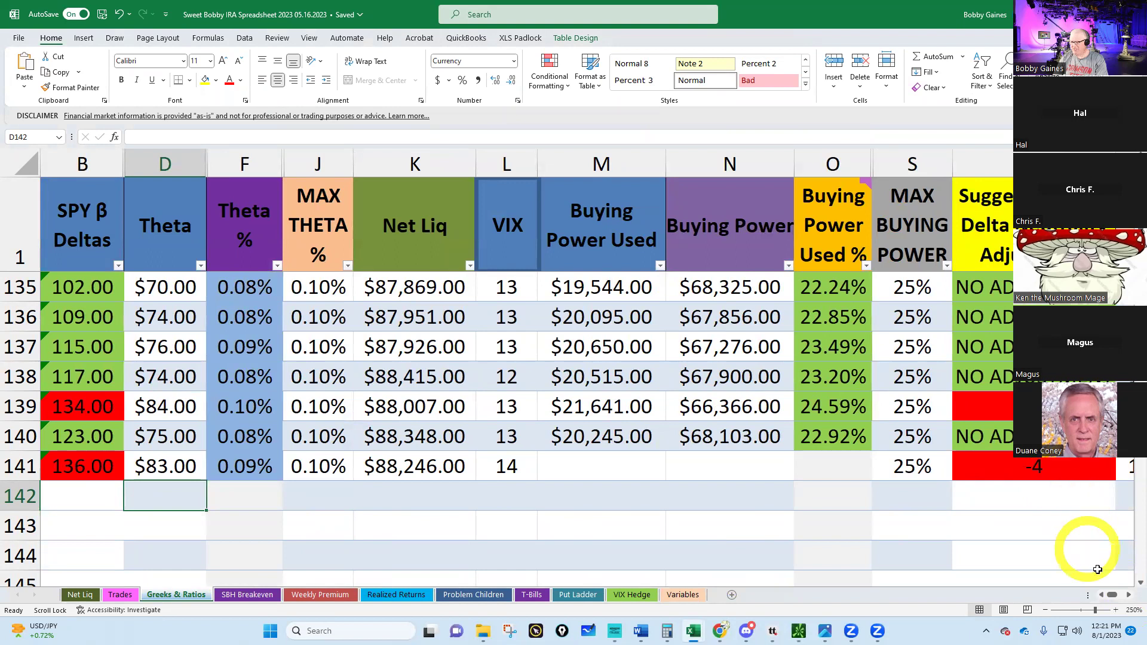
{"action": "left_click", "coordinate": [1101, 595]}
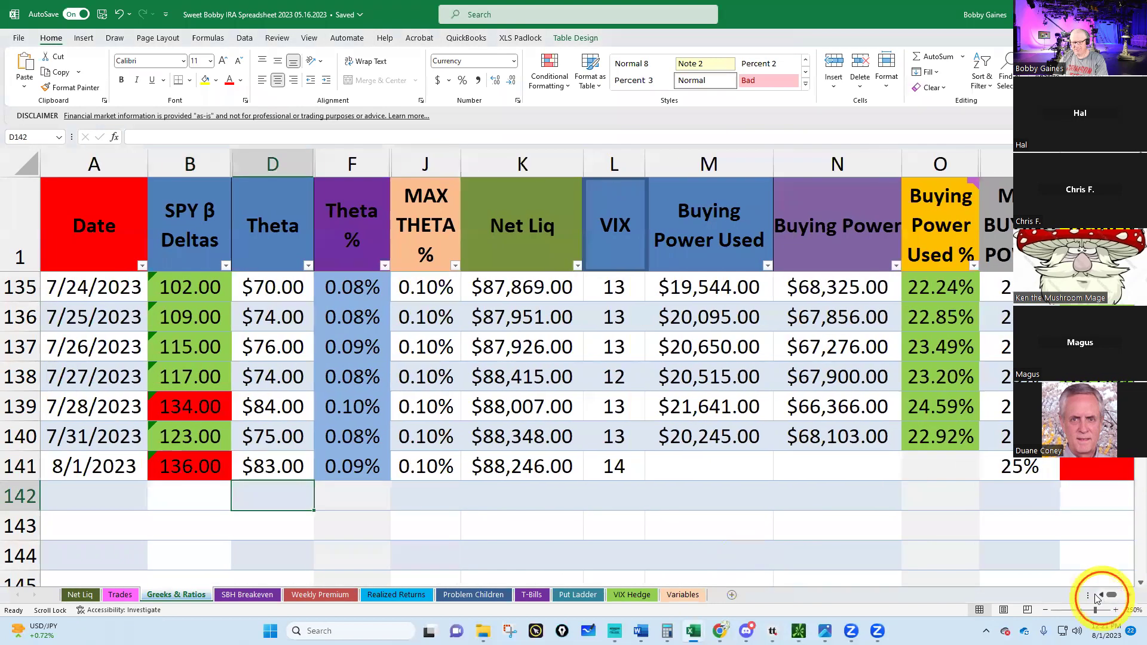
{"action": "left_click", "coordinate": [624, 472]}
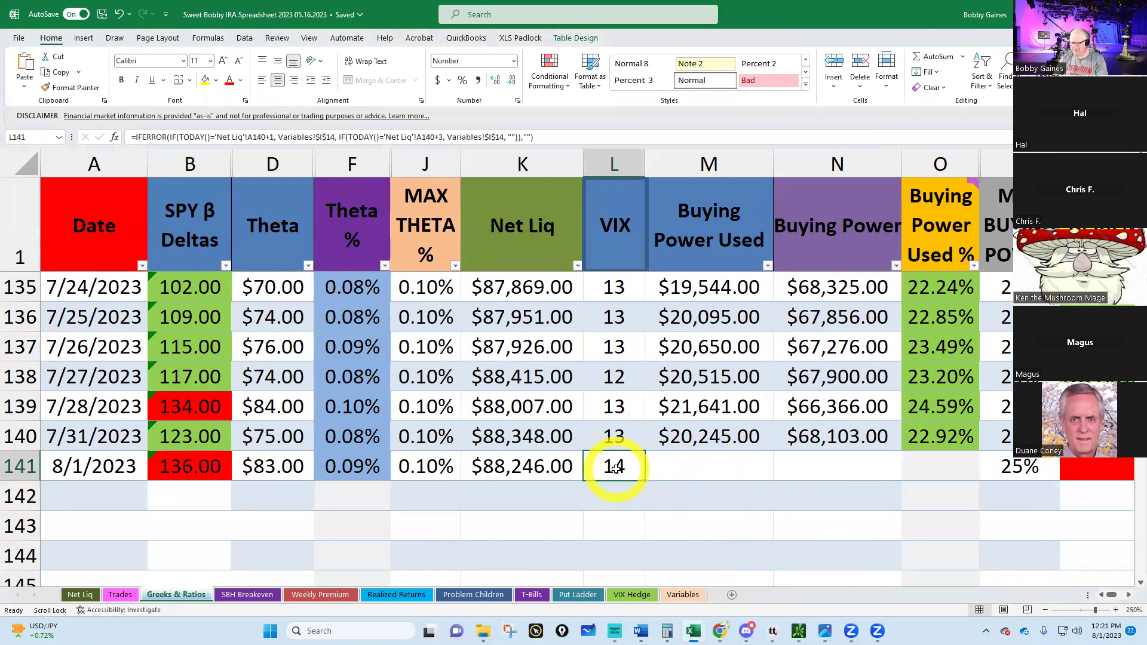
{"action": "type", "text": "14"}
Check the total buying power effect in thinkorswim and enter 22240 as Buying Power Used in the IRA spreadsheet's 8/1/2023 row.
{"action": "left_click", "coordinate": [687, 470]}
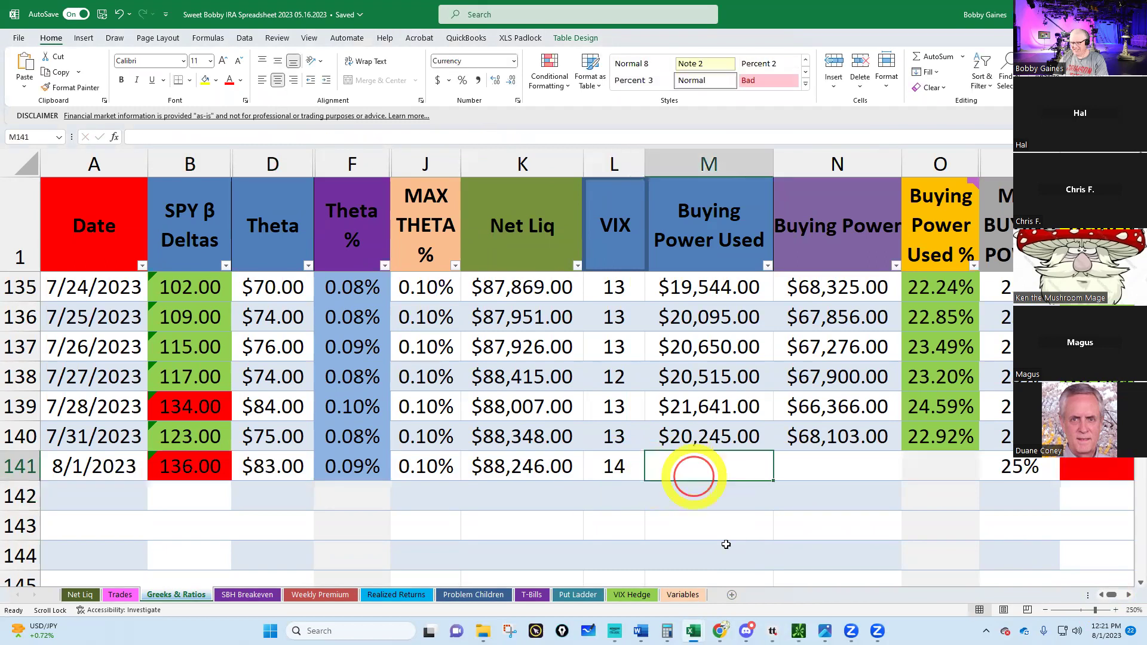
{"action": "mouse_move", "coordinate": [799, 634]}
{"action": "left_click", "coordinate": [753, 591]}
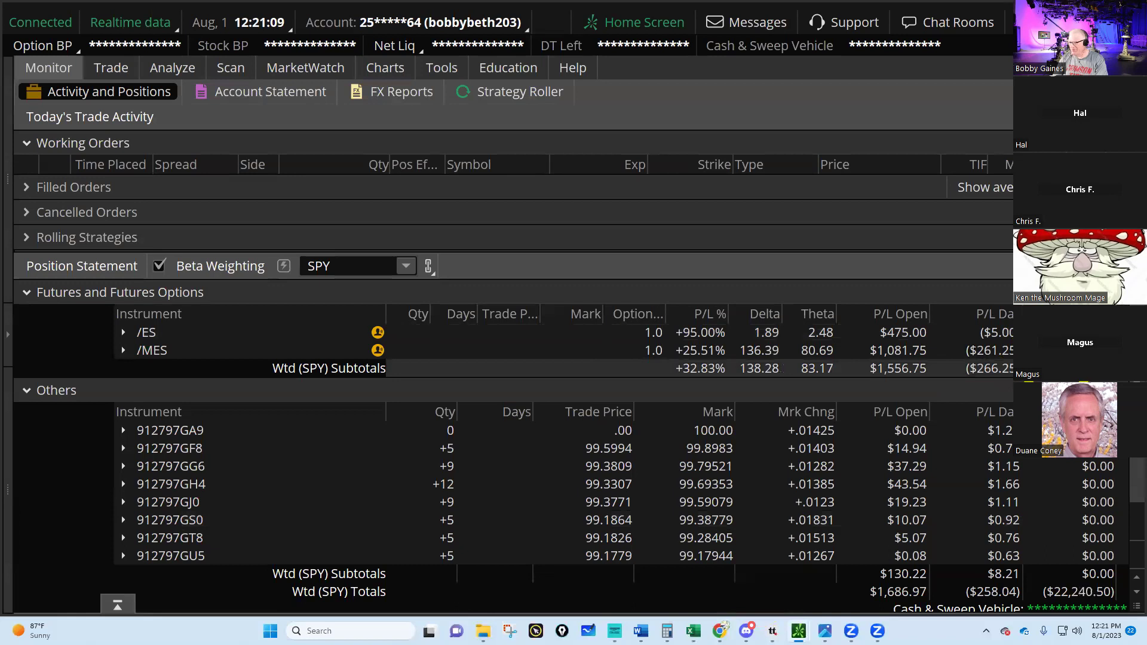
{"action": "mouse_move", "coordinate": [693, 632]}
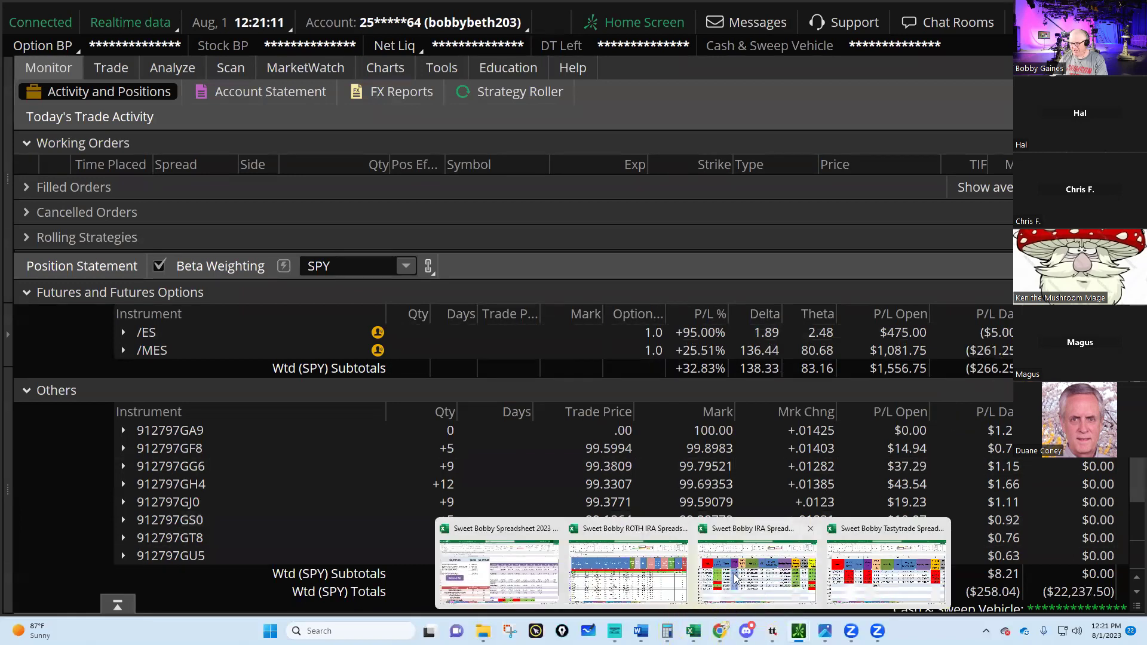
{"action": "left_click", "coordinate": [735, 578]}
{"action": "left_click", "coordinate": [686, 462]}
{"action": "type", "text": "22240"}
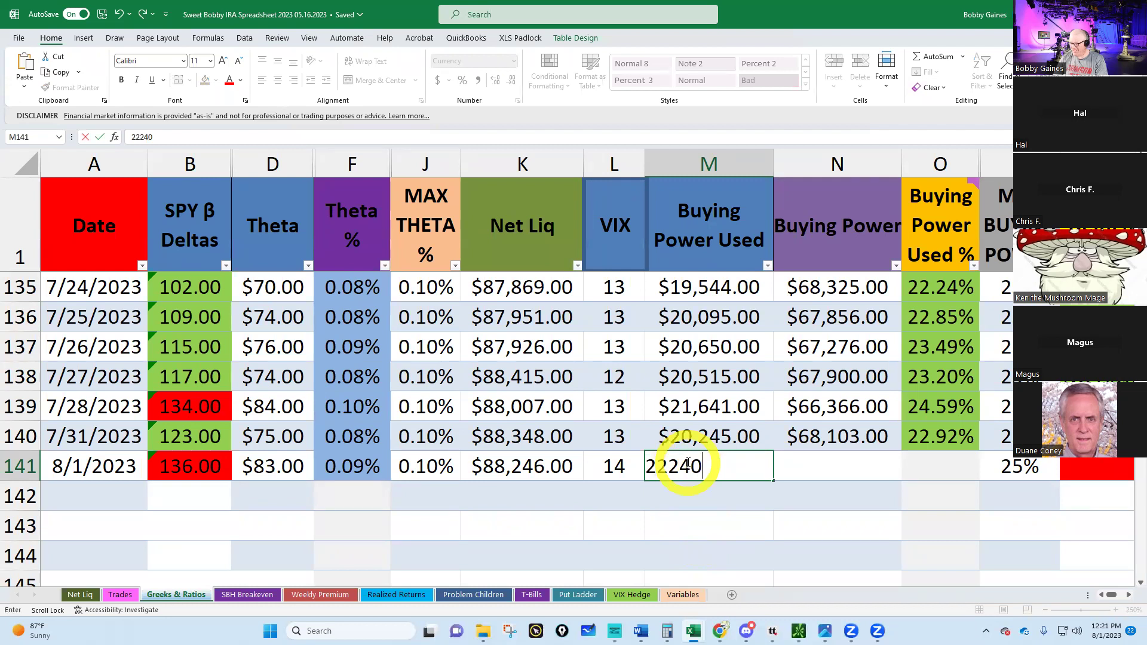
{"action": "key", "text": "Return"}
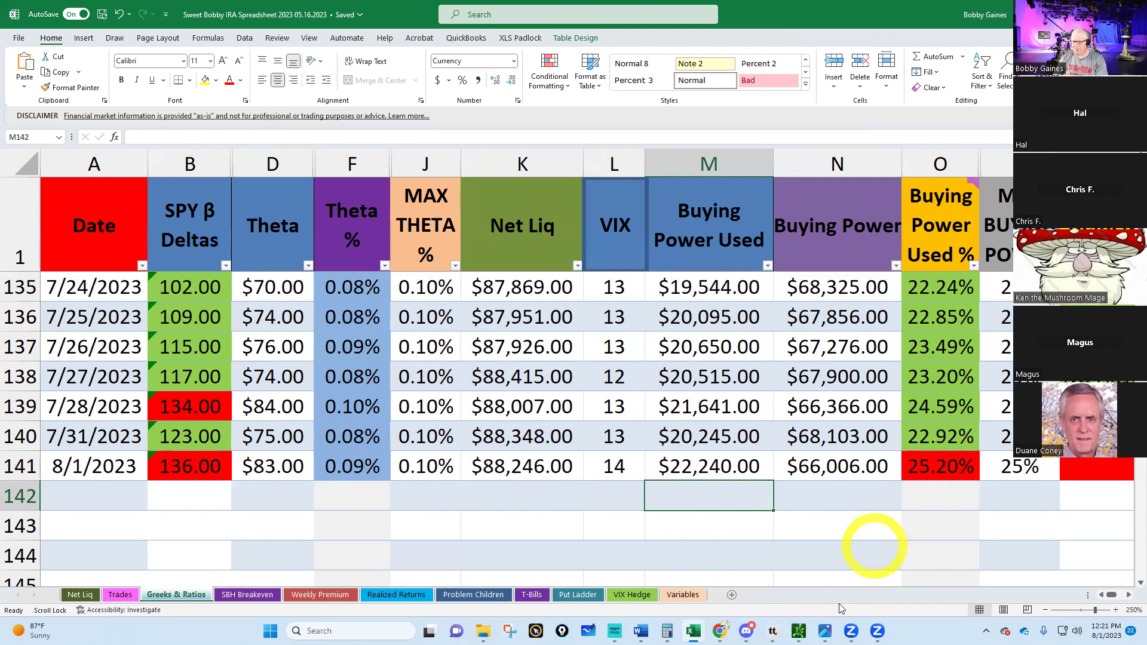
Switch to the main thinkorswim window and review the trade history in the Account Statement.
{"action": "mouse_move", "coordinate": [798, 630]}
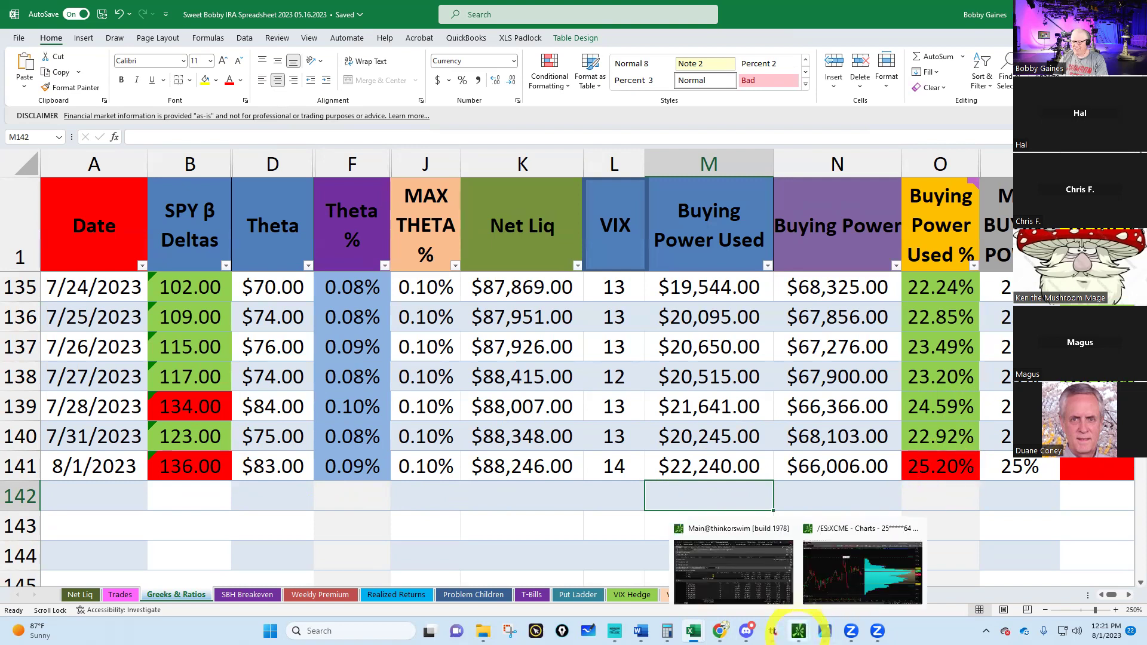
{"action": "left_click", "coordinate": [729, 573]}
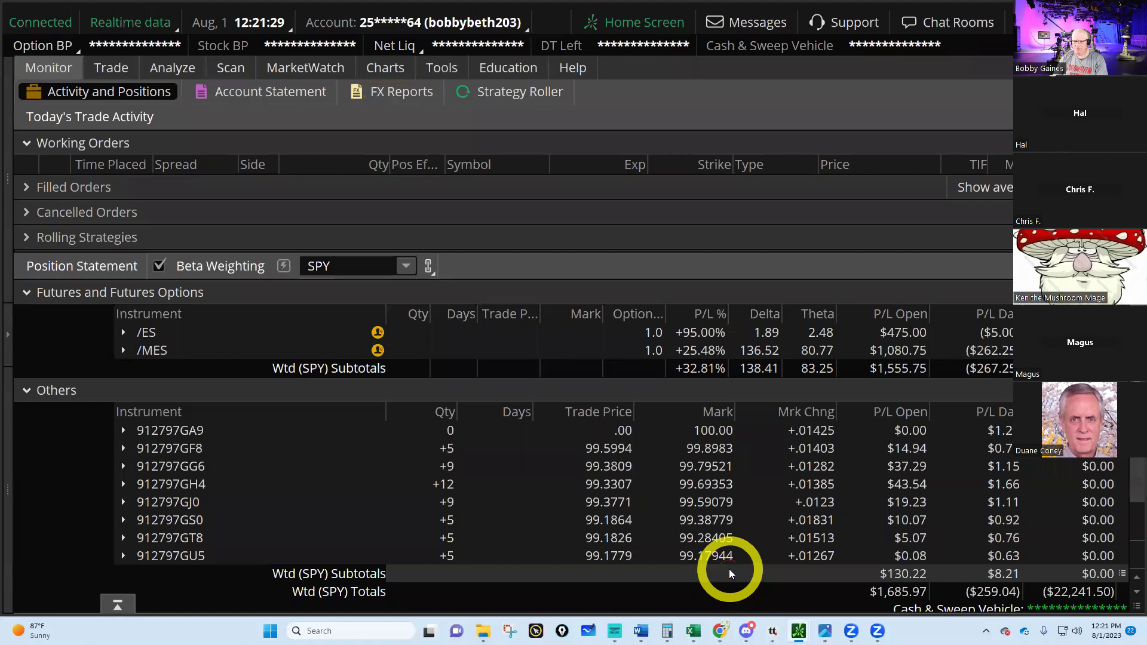
{"action": "left_click", "coordinate": [241, 90]}
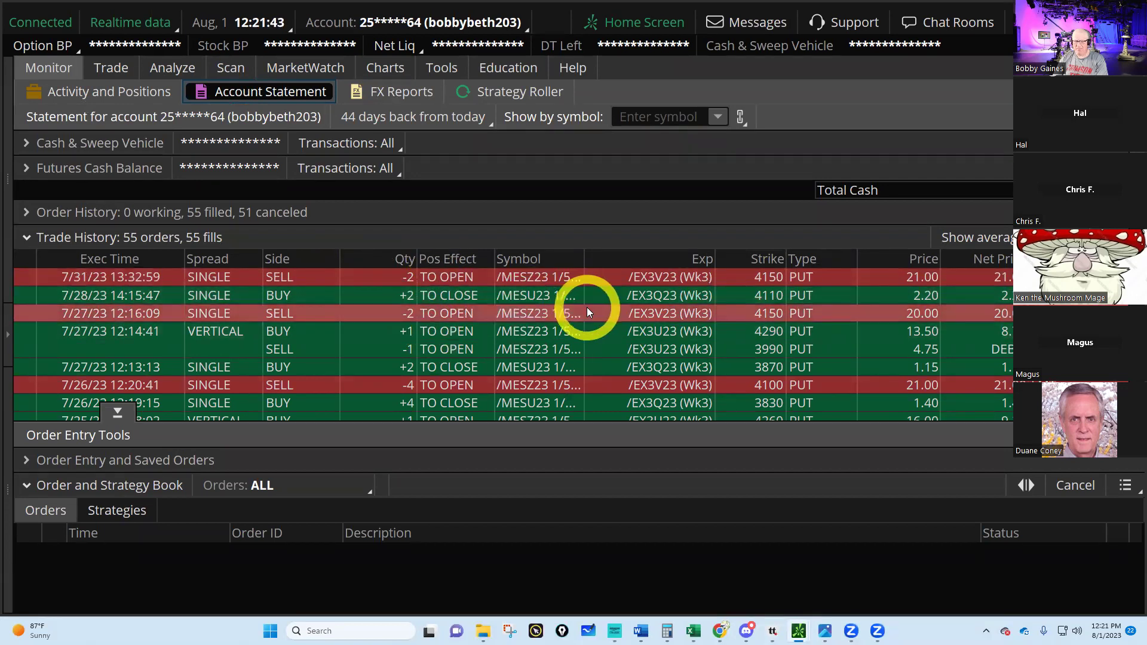
{"action": "mouse_move", "coordinate": [115, 68]}
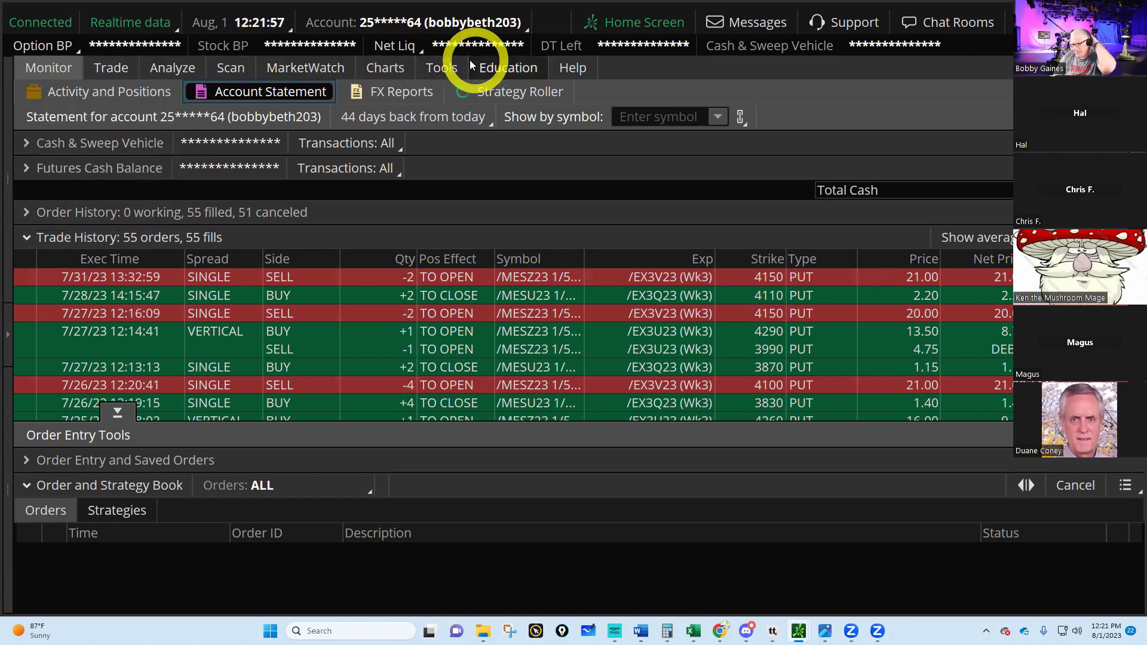
{"action": "mouse_move", "coordinate": [179, 70]}
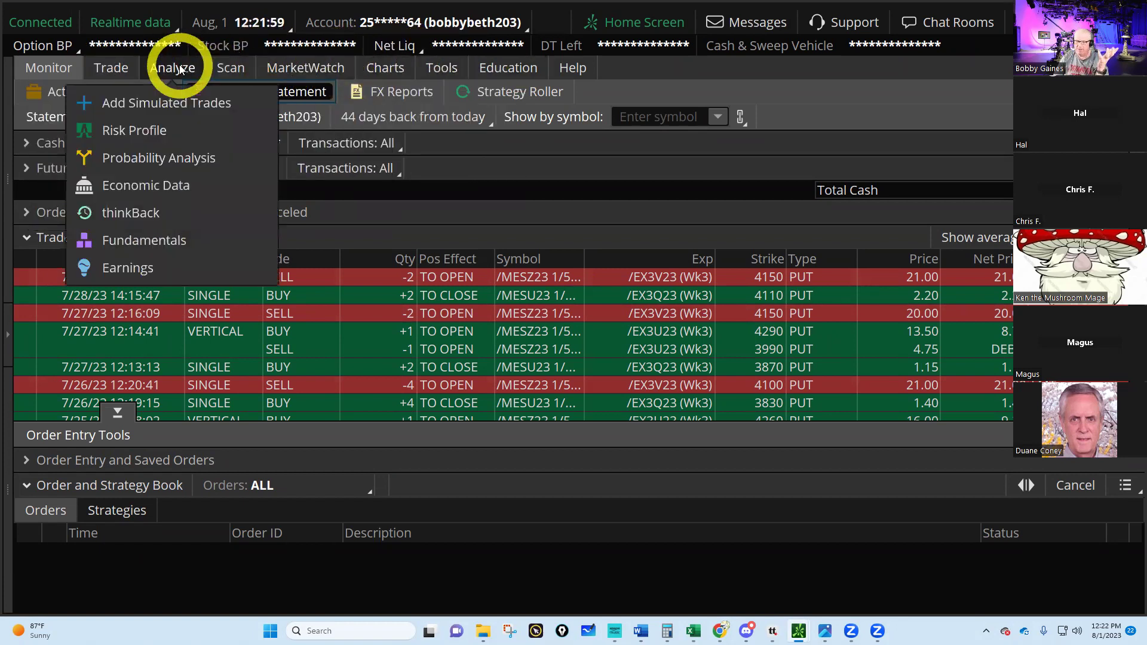
{"action": "mouse_move", "coordinate": [539, 70]}
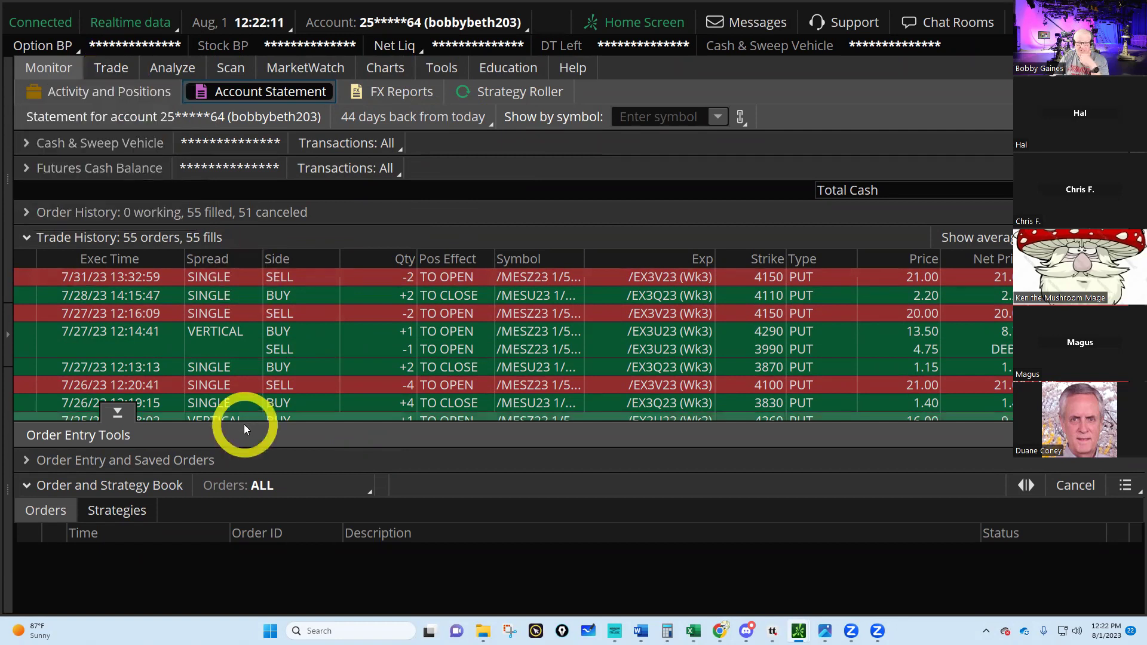
Collapse the order entry tools, load /MES on the Trade page and collapse its Futures section.
{"action": "left_click", "coordinate": [119, 415]}
{"action": "left_click", "coordinate": [112, 67]}
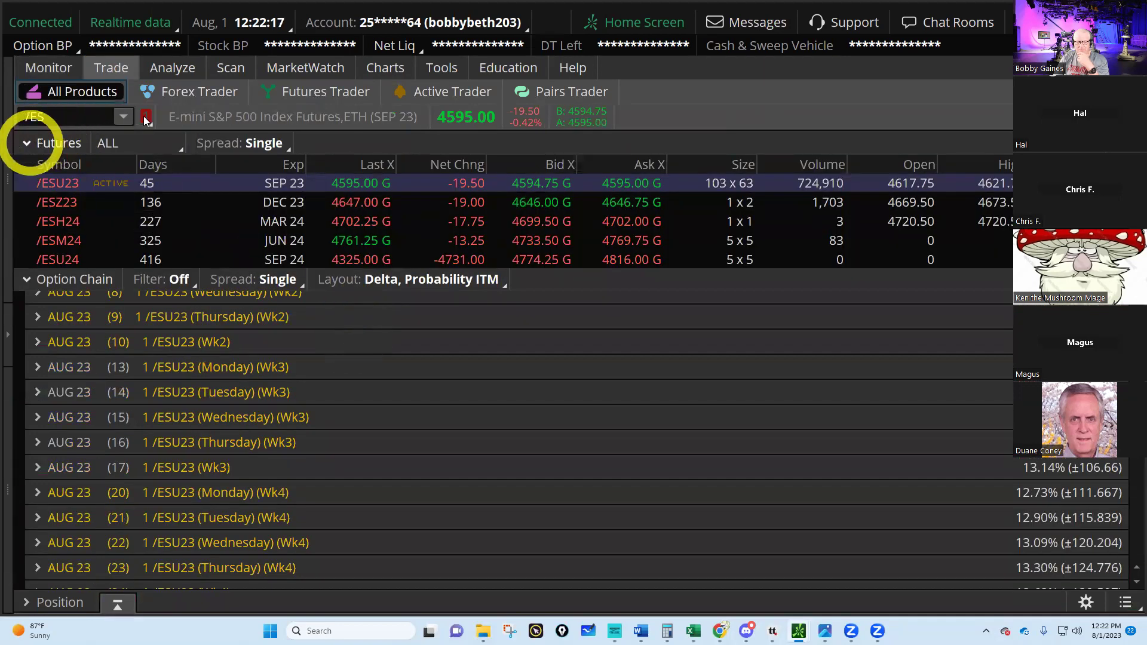
{"action": "left_click", "coordinate": [123, 117]}
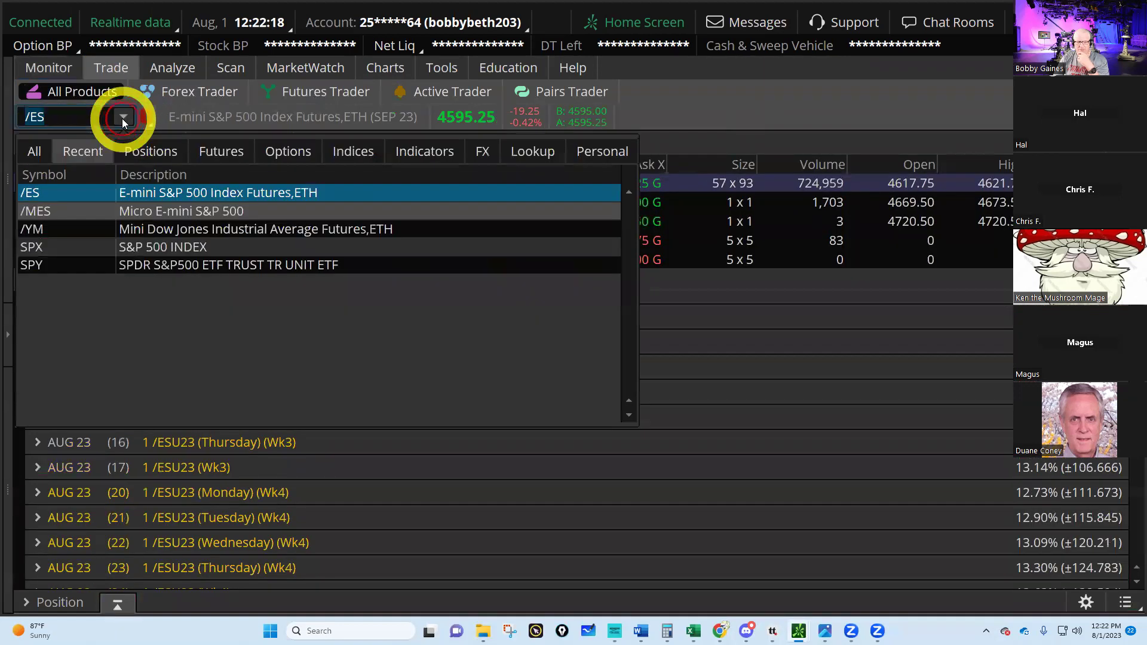
{"action": "left_click", "coordinate": [51, 219]}
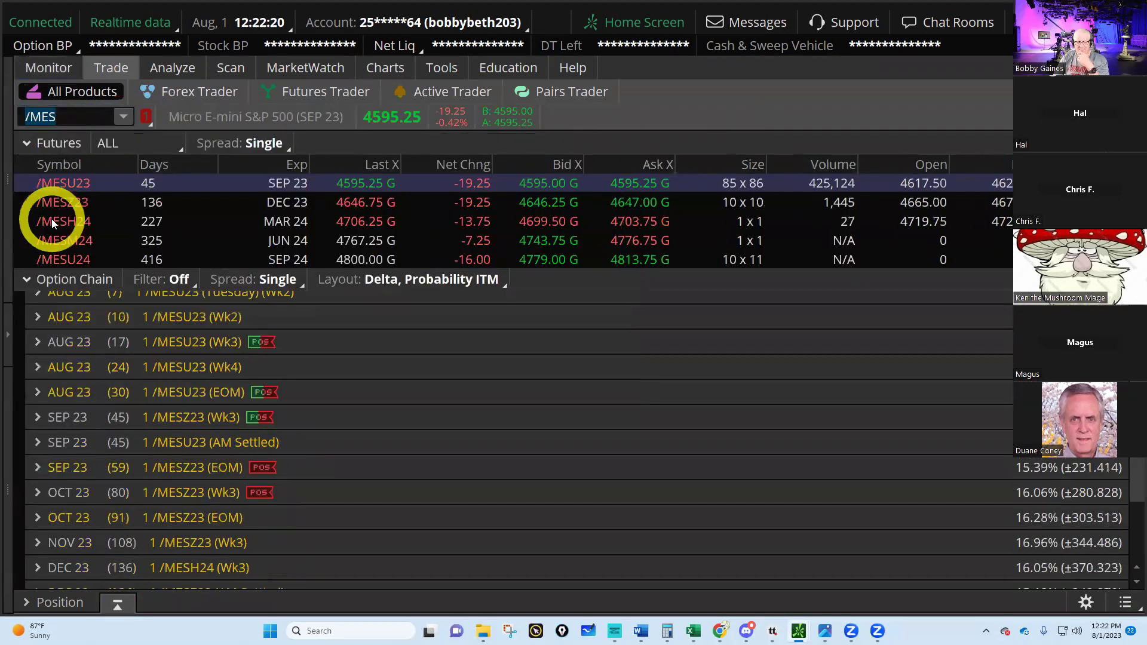
{"action": "left_click", "coordinate": [27, 144]}
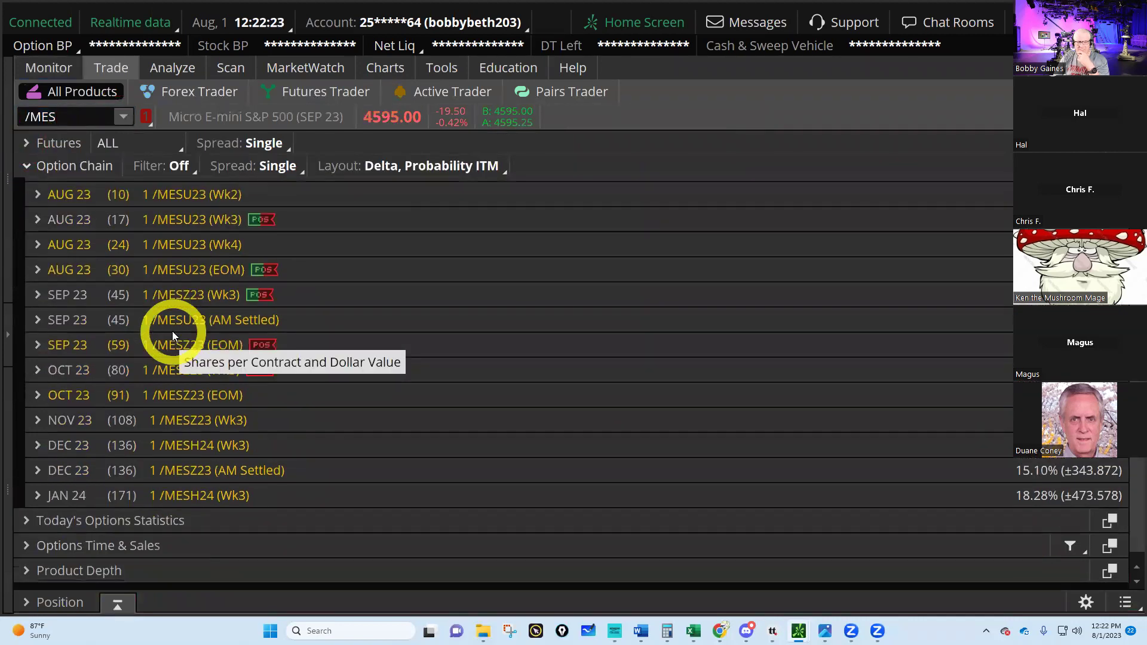
Expand the SEP 23 (45) /MESZ23 (Wk3) option chain and locate the puts around the 4280 strike.
{"action": "scroll", "coordinate": [172, 336], "scroll_direction": "down", "scroll_amount": 1}
{"action": "scroll", "coordinate": [172, 336], "scroll_direction": "down", "scroll_amount": 1}
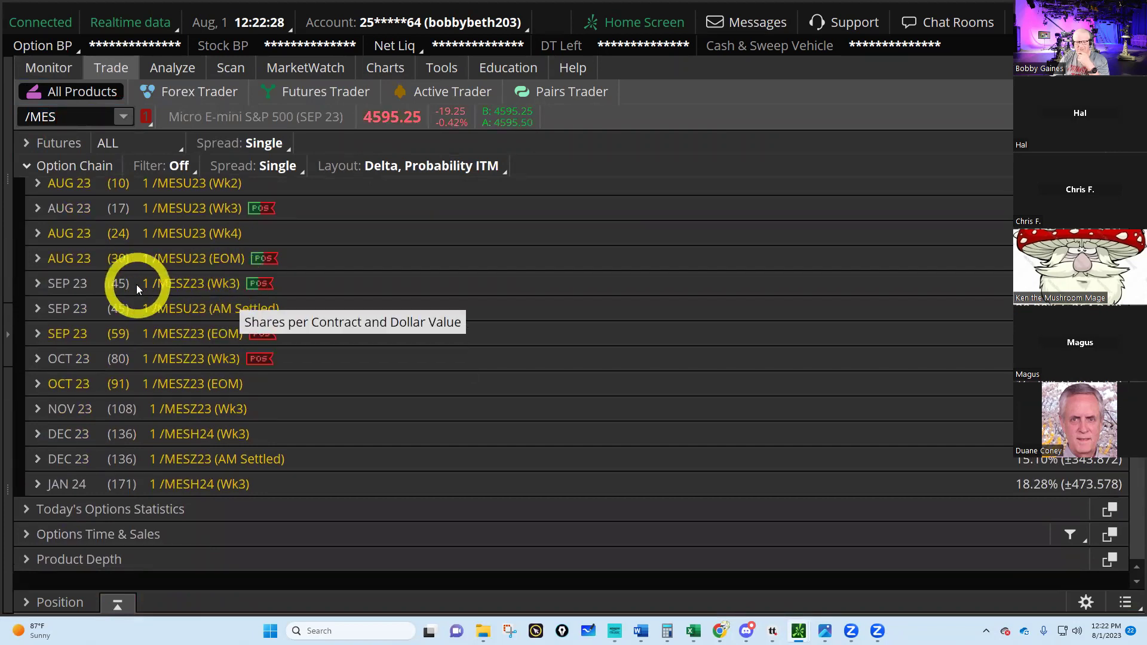
{"action": "left_click", "coordinate": [54, 282]}
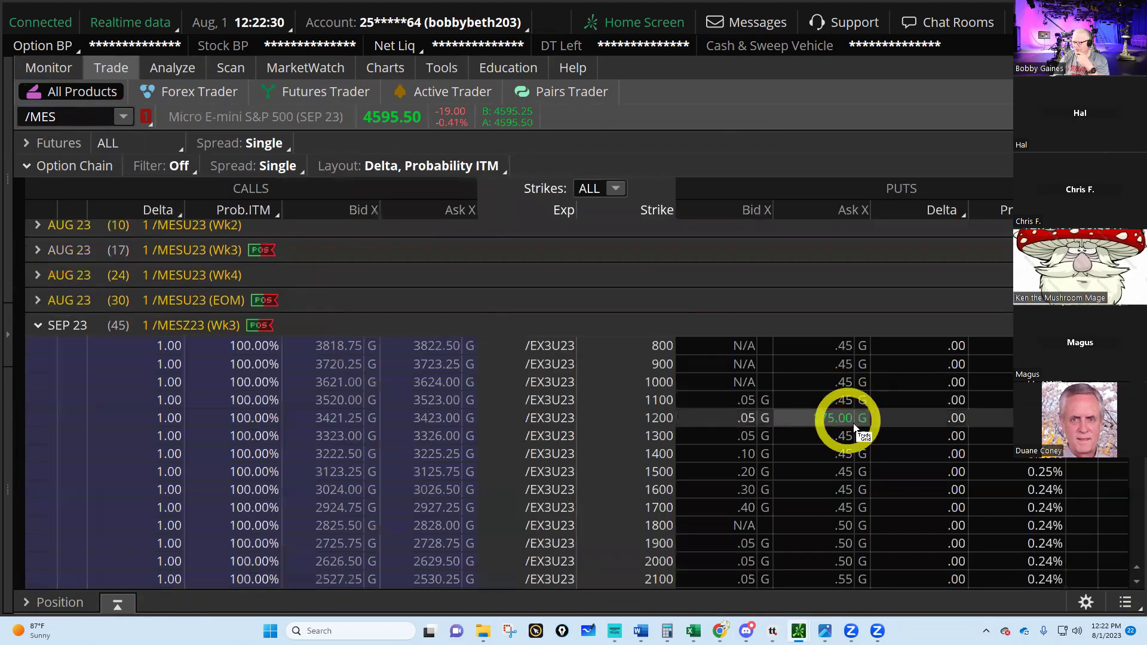
{"action": "scroll", "coordinate": [872, 429], "scroll_direction": "down", "scroll_amount": 7}
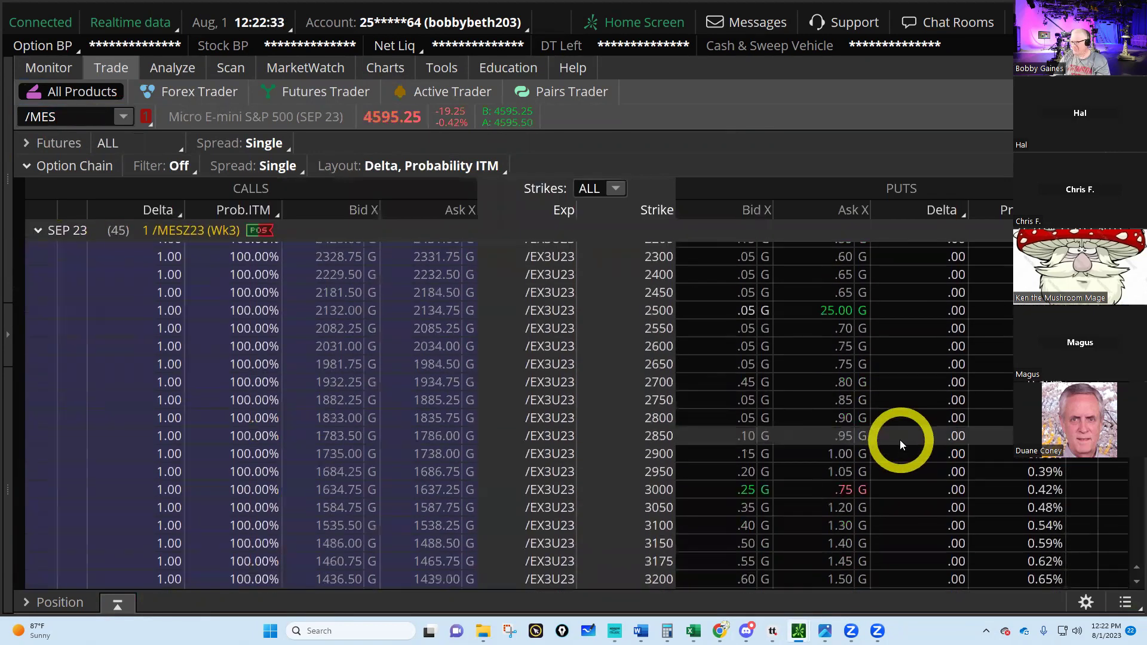
{"action": "scroll", "coordinate": [900, 445], "scroll_direction": "down", "scroll_amount": 7}
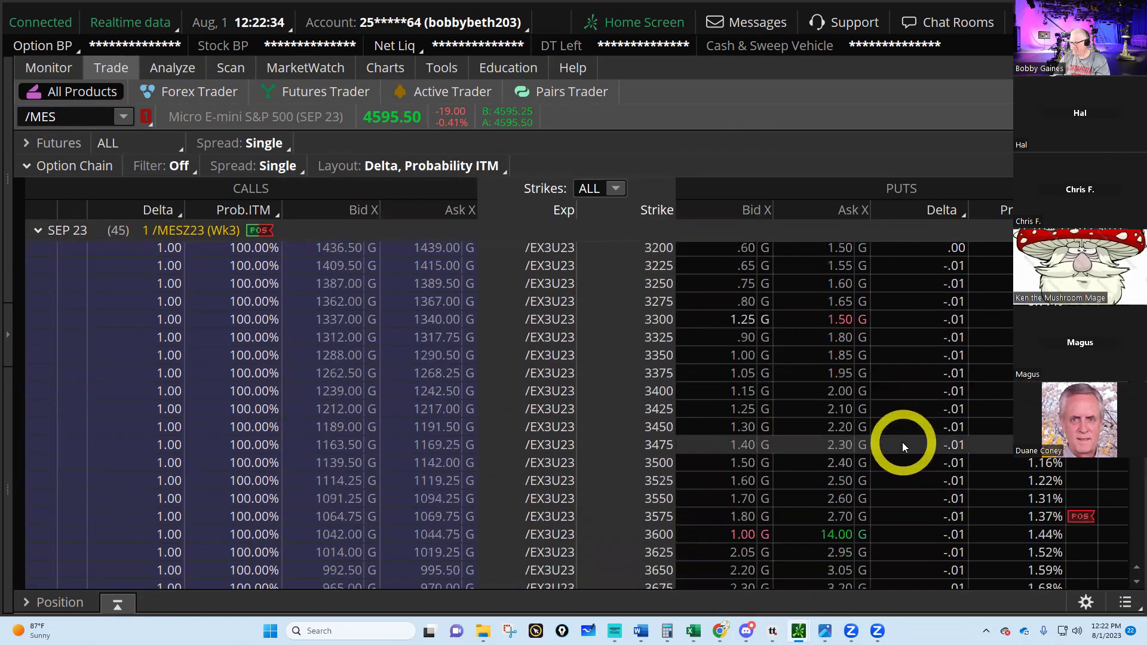
{"action": "scroll", "coordinate": [902, 442], "scroll_direction": "down", "scroll_amount": 7}
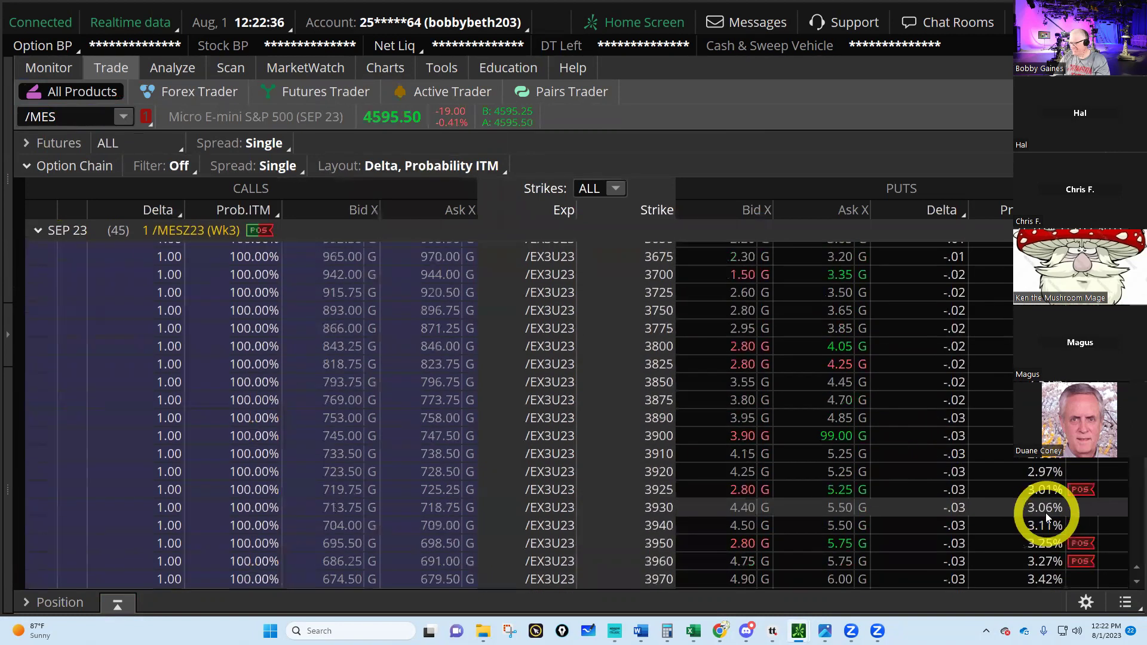
{"action": "scroll", "coordinate": [1045, 517], "scroll_direction": "down", "scroll_amount": 6}
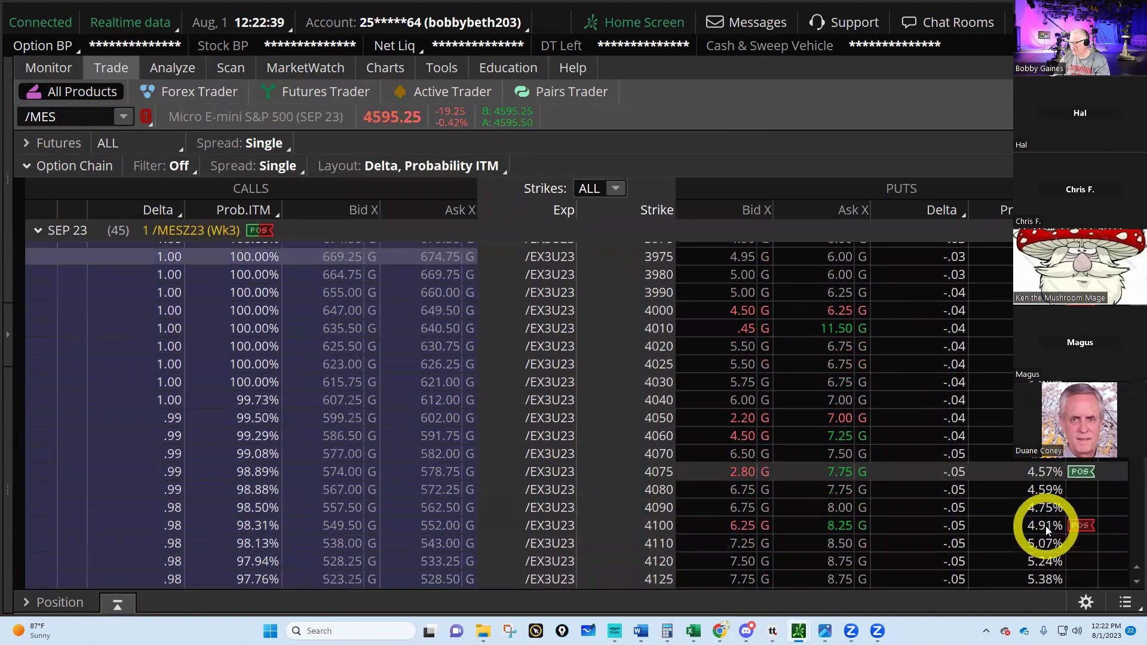
{"action": "scroll", "coordinate": [1045, 533], "scroll_direction": "down", "scroll_amount": 5}
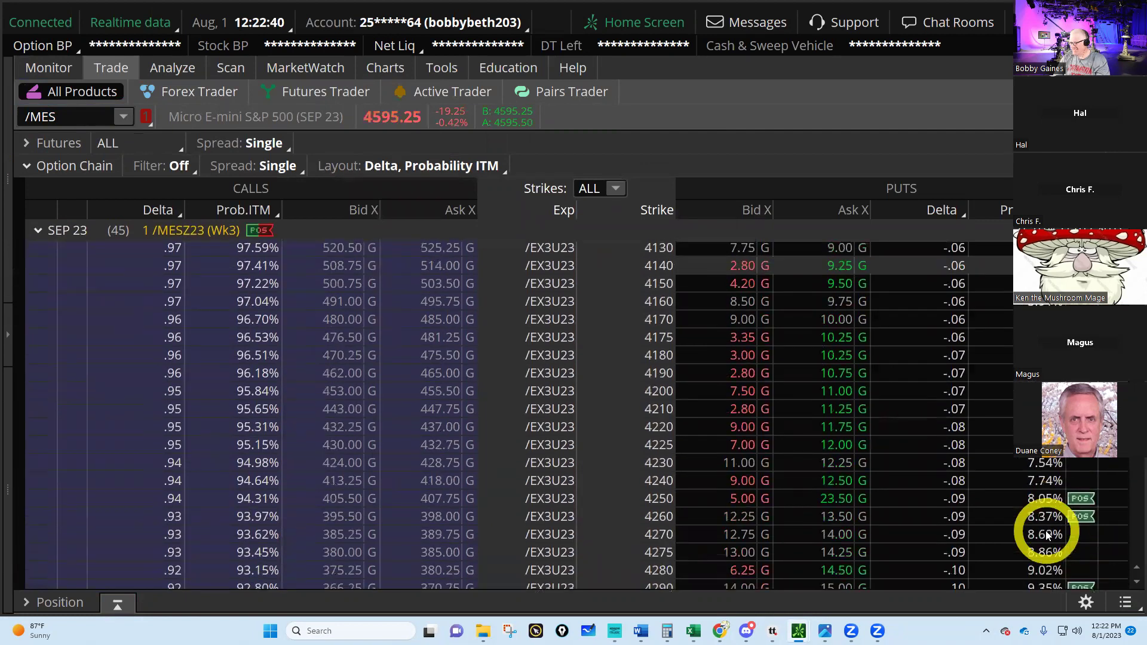
{"action": "scroll", "coordinate": [1045, 532], "scroll_direction": "down", "scroll_amount": 2}
{"action": "scroll", "coordinate": [1034, 480], "scroll_direction": "up", "scroll_amount": 1}
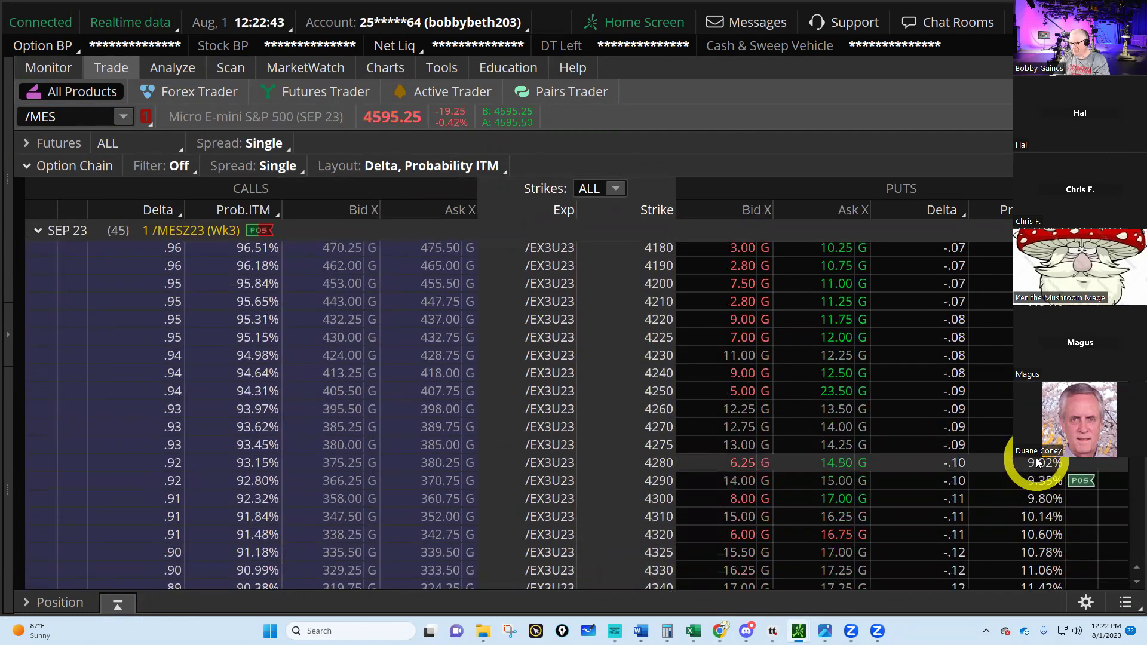
Create a put vertical order in that expiration, buying the 4280 strike and selling the 3980 strike.
{"action": "left_click", "coordinate": [839, 459]}
{"action": "left_click", "coordinate": [118, 252]}
{"action": "scroll", "coordinate": [844, 350], "scroll_direction": "up", "scroll_amount": 5}
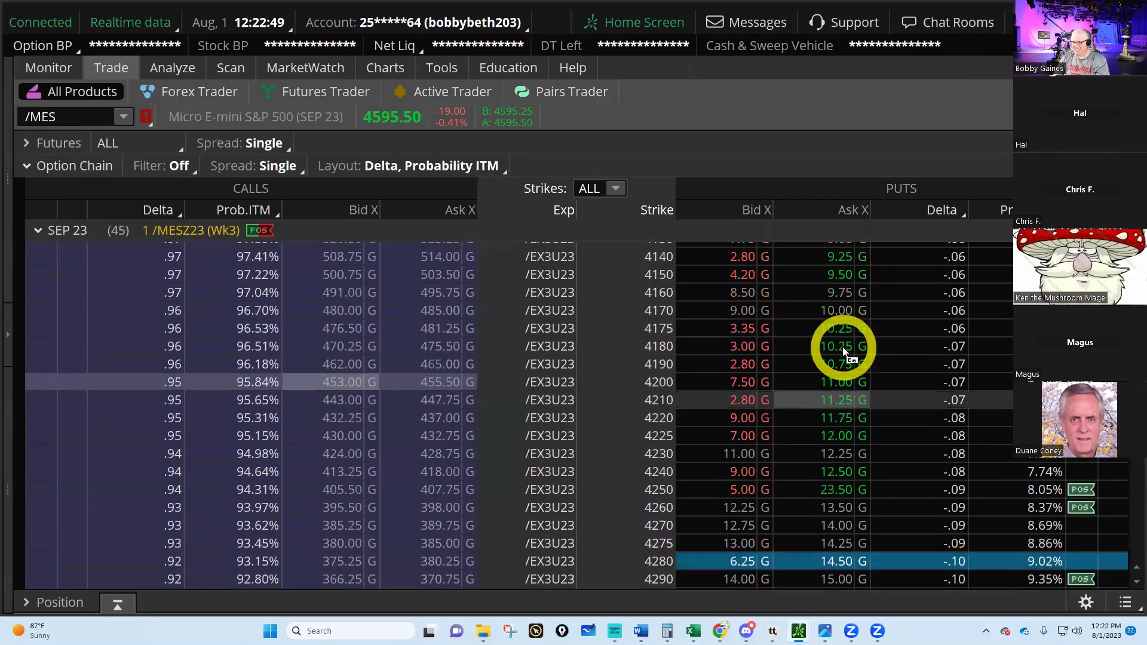
{"action": "scroll", "coordinate": [845, 352], "scroll_direction": "up", "scroll_amount": 3}
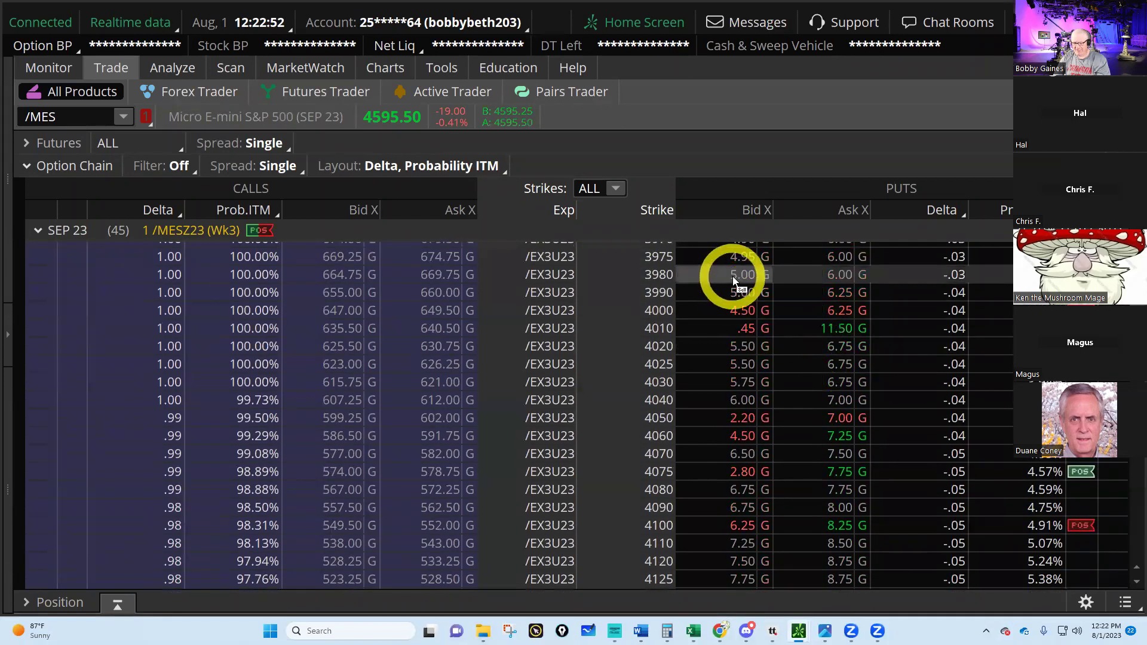
{"action": "left_click", "coordinate": [737, 274]}
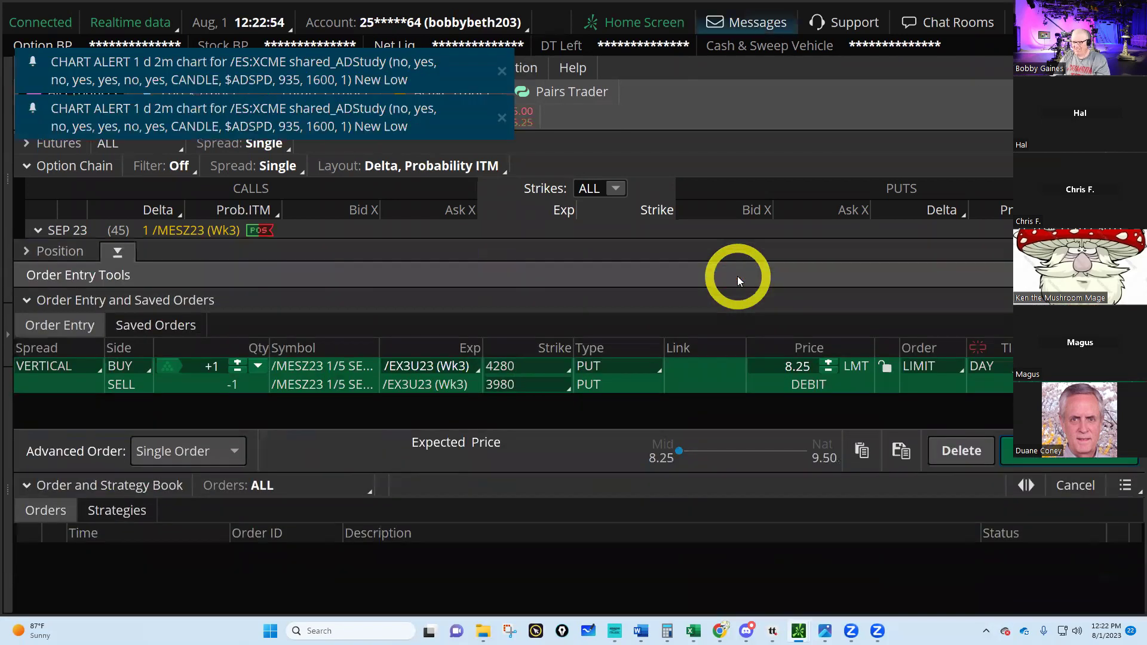
Set the put vertical's limit price to 8.50 and quantity to 2, and send the order.
{"action": "left_click", "coordinate": [827, 360]}
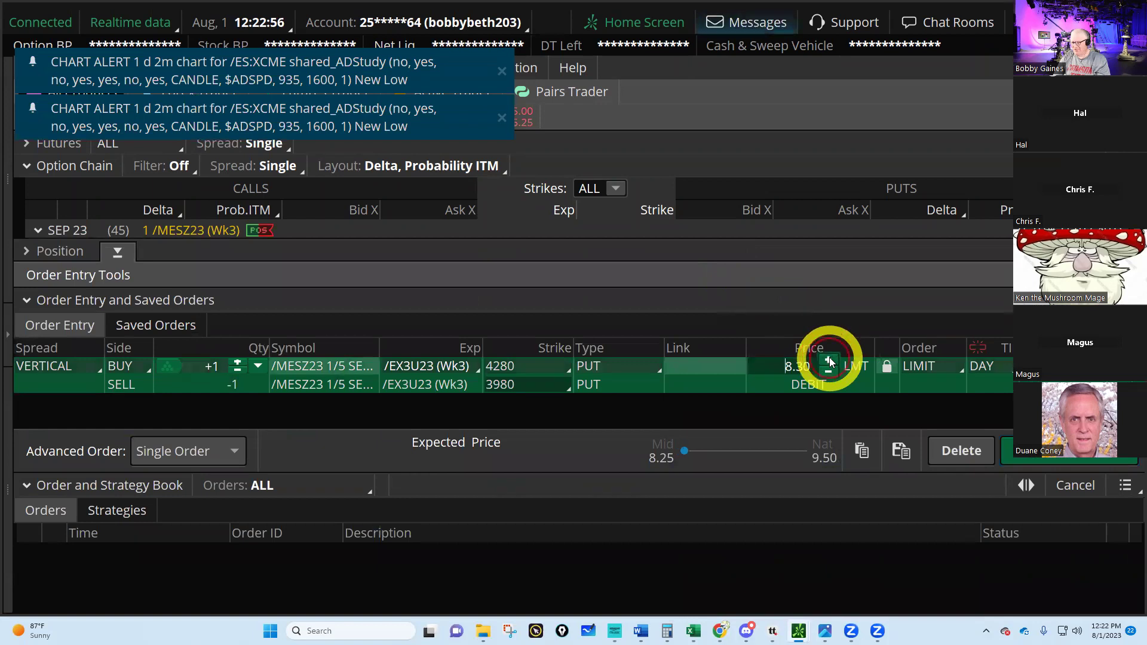
{"action": "left_click", "coordinate": [829, 361]}
{"action": "left_click", "coordinate": [237, 361]}
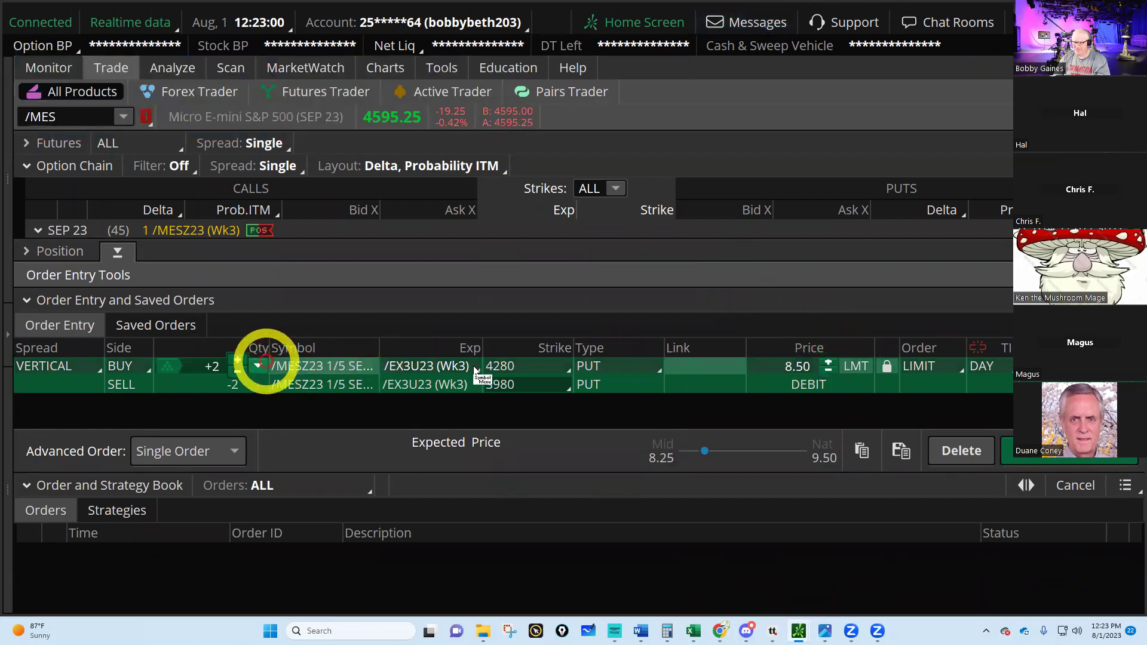
{"action": "left_click", "coordinate": [1046, 457]}
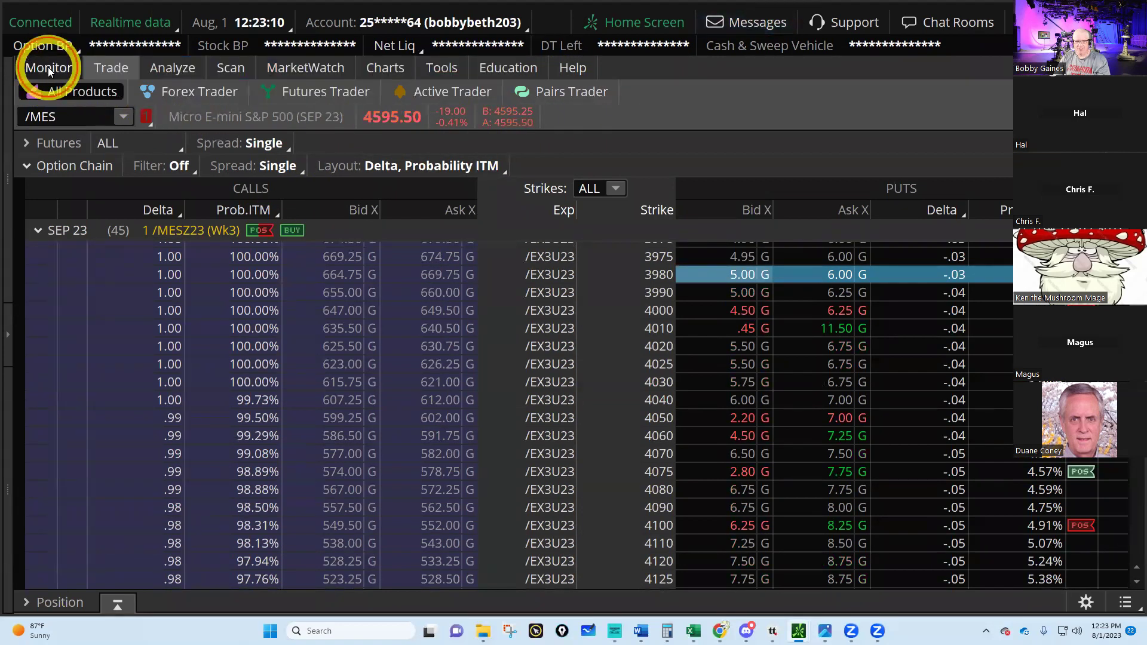
Open the working 4280/3980 put vertical from Activity and Positions for cancel/replace.
{"action": "left_click", "coordinate": [48, 67]}
{"action": "left_click", "coordinate": [83, 95]}
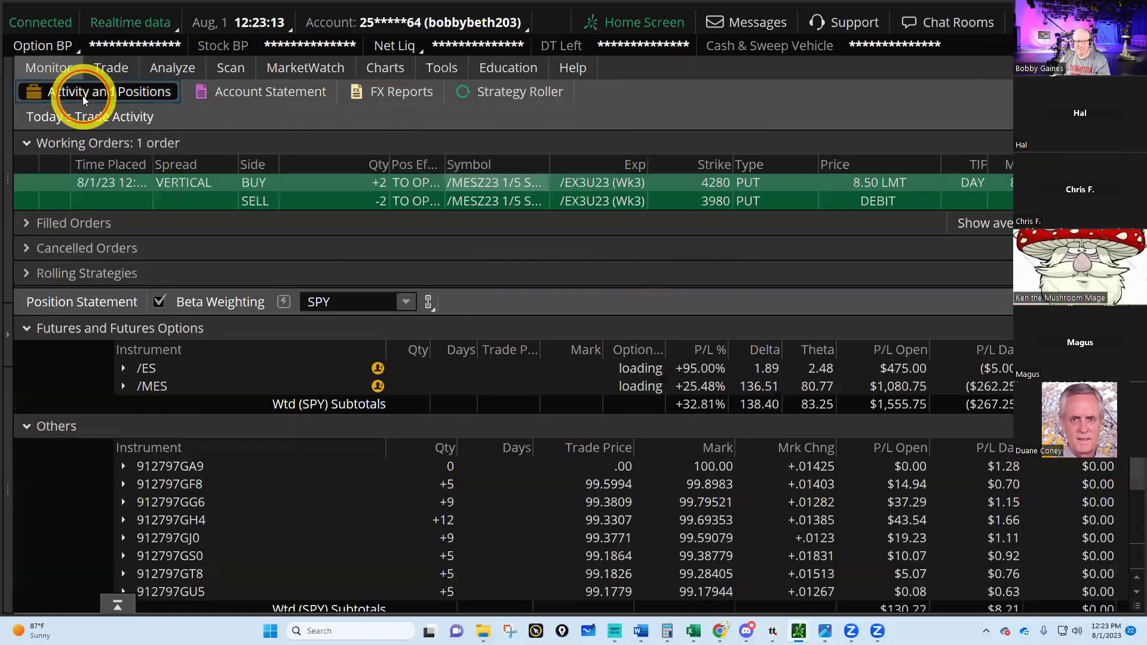
{"action": "right_click", "coordinate": [399, 183]}
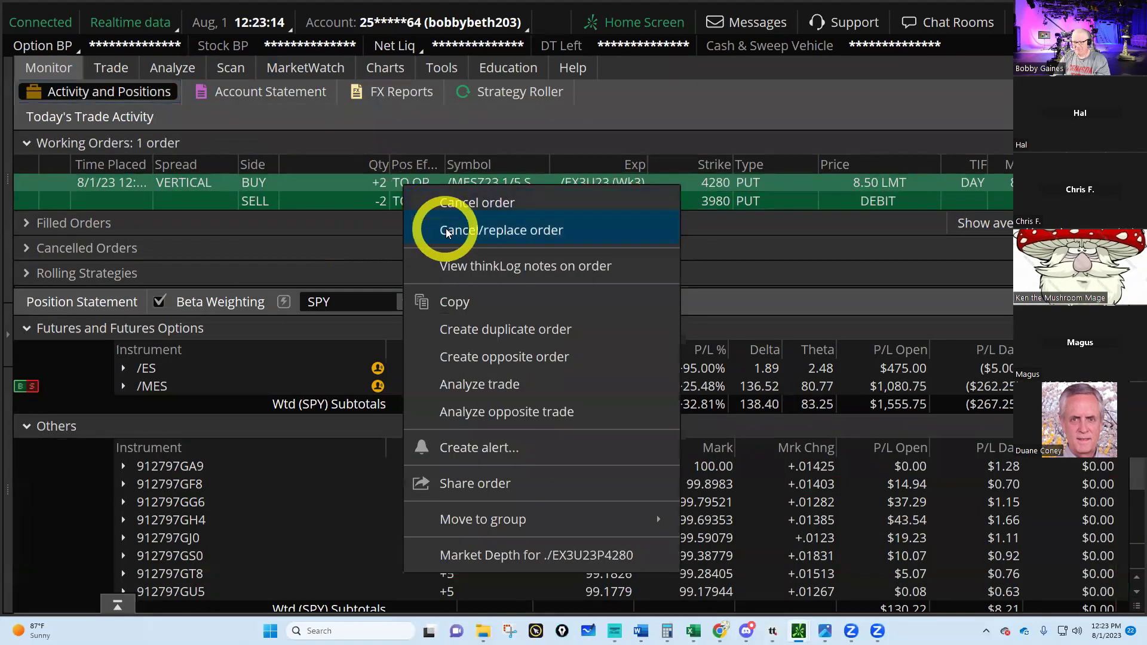
{"action": "left_click", "coordinate": [476, 228]}
Raise the replacement order's limit price to 9.00 and send it.
{"action": "left_click", "coordinate": [819, 365]}
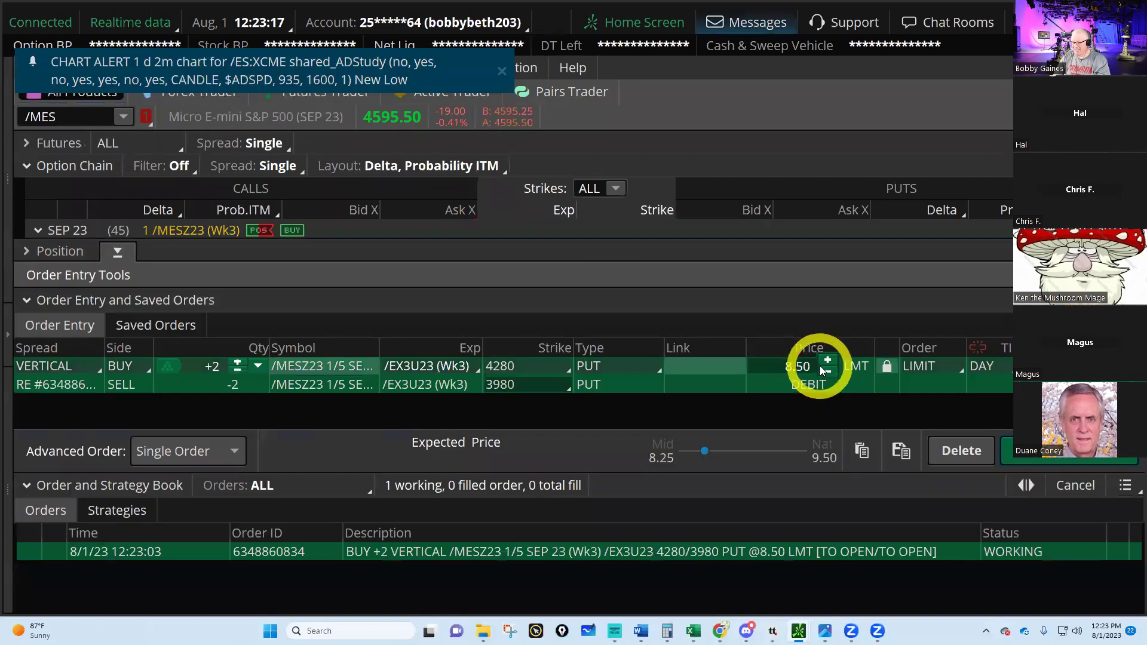
{"action": "left_click", "coordinate": [828, 361]}
{"action": "left_click", "coordinate": [827, 361]}
{"action": "left_click", "coordinate": [828, 360]}
{"action": "left_click", "coordinate": [828, 360]}
{"action": "left_click", "coordinate": [828, 361]}
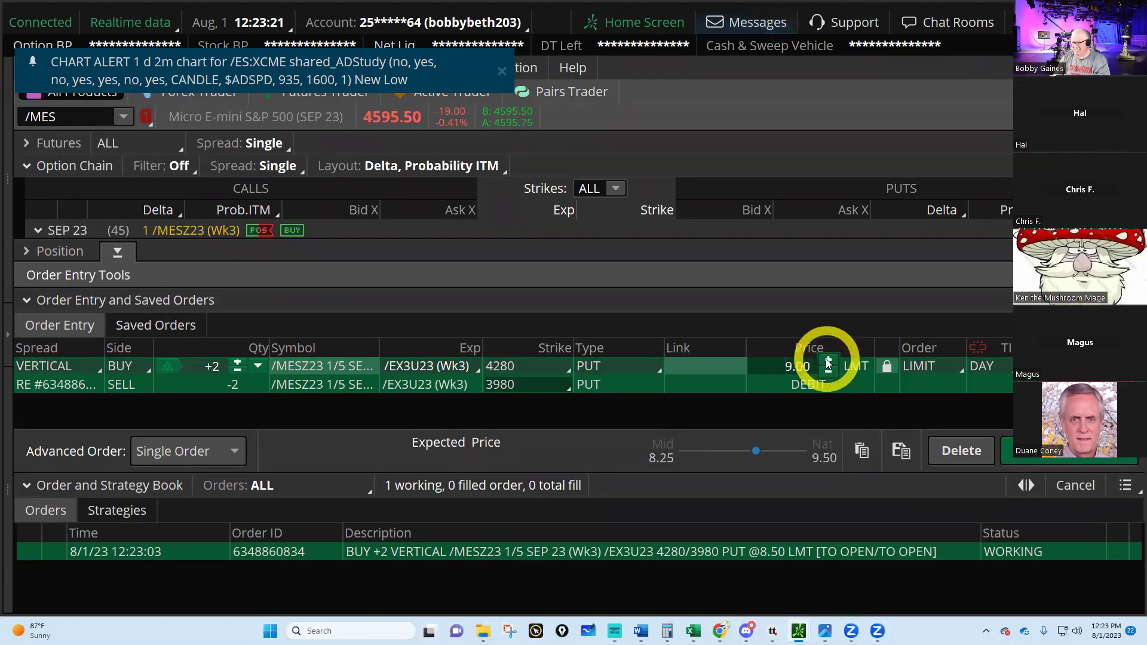
{"action": "left_click", "coordinate": [1084, 459]}
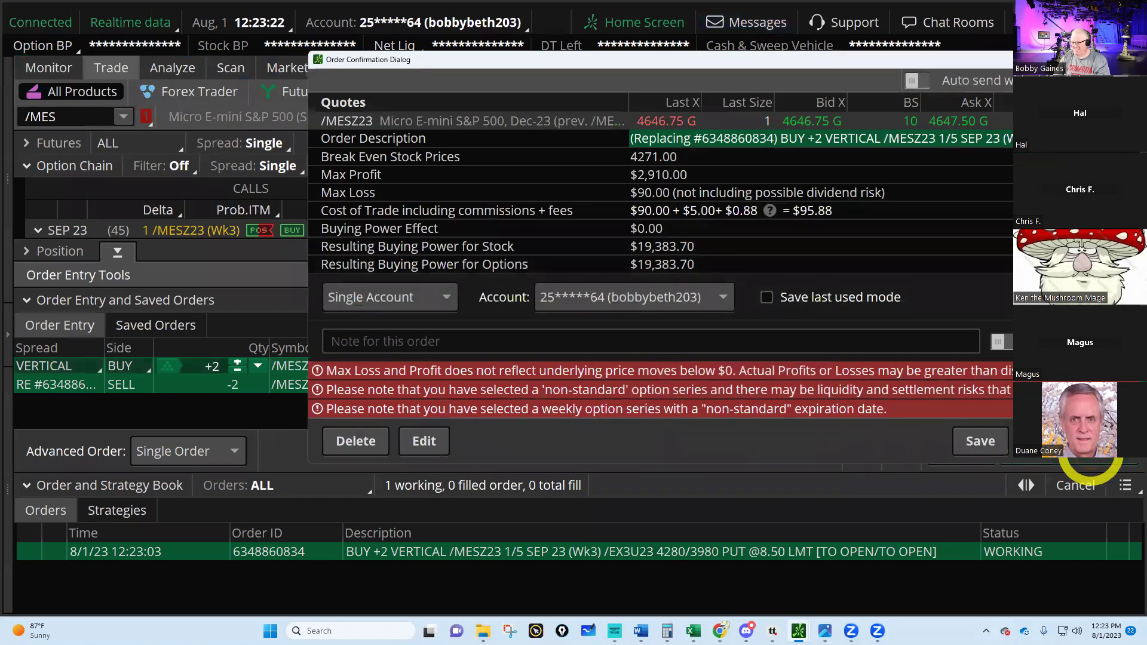
{"action": "left_click", "coordinate": [1088, 458]}
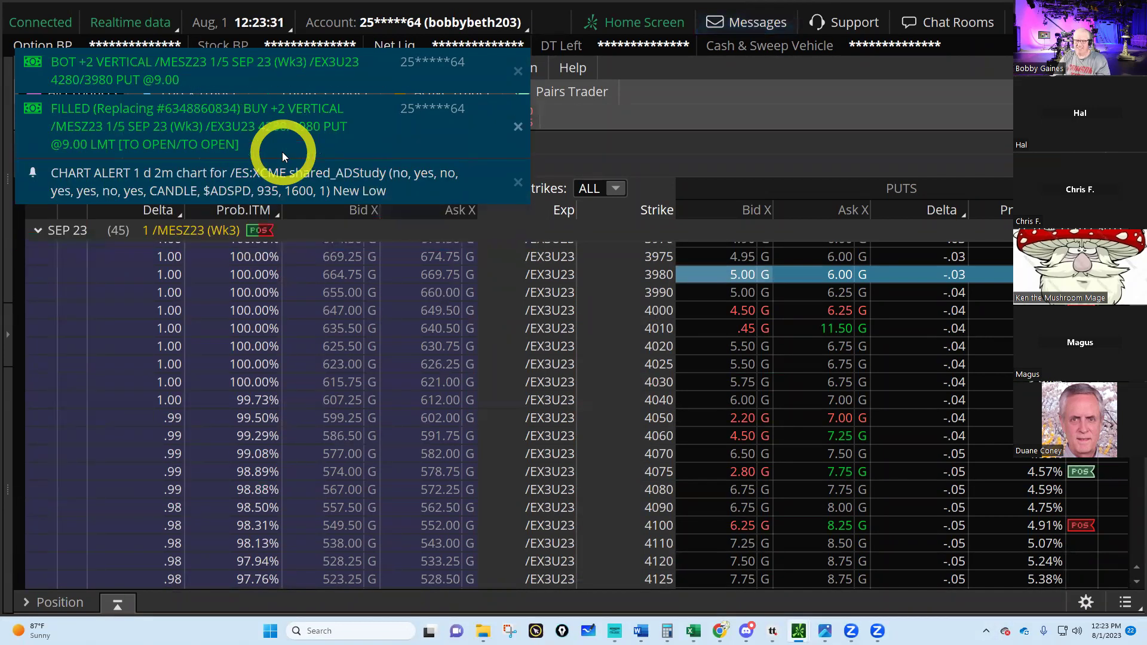
Collapse the SEP 23 option chain and check the beta-weighted delta and theta subtotals in the Position Statement.
{"action": "left_click", "coordinate": [282, 152]}
{"action": "left_click", "coordinate": [38, 231]}
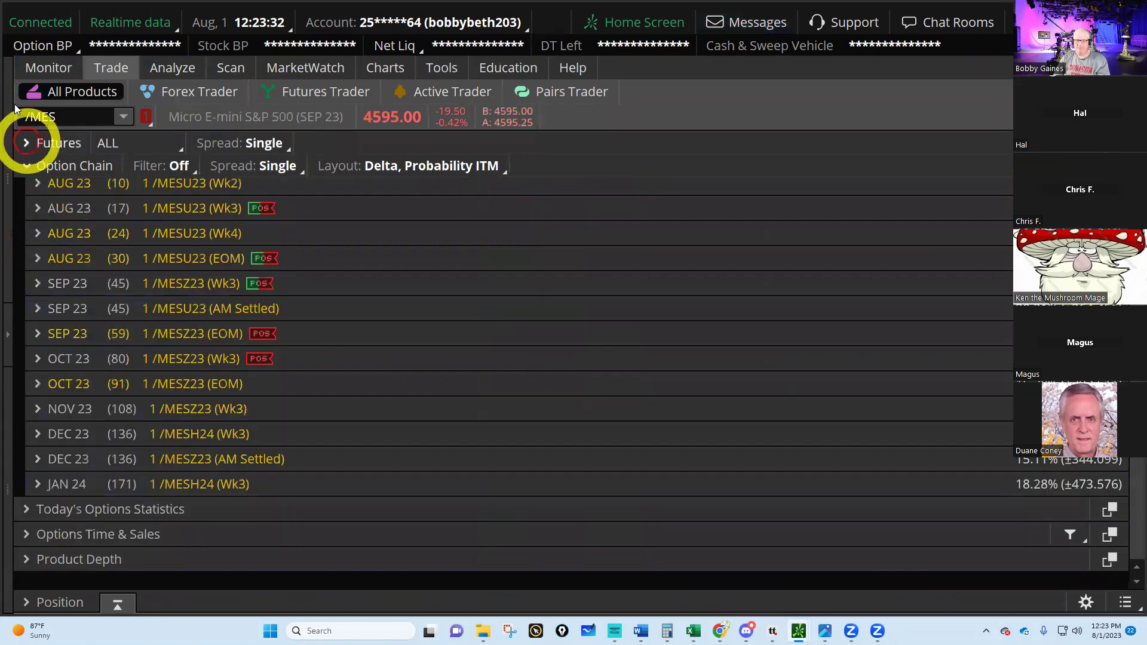
{"action": "left_click", "coordinate": [43, 68]}
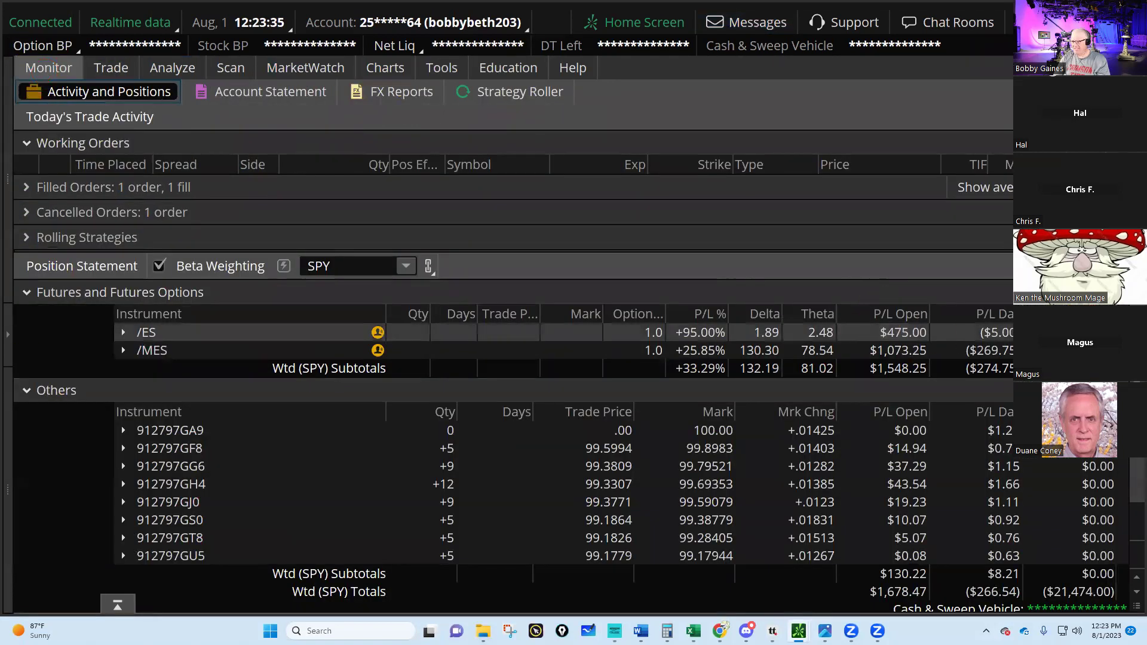
{"action": "left_click", "coordinate": [765, 367]}
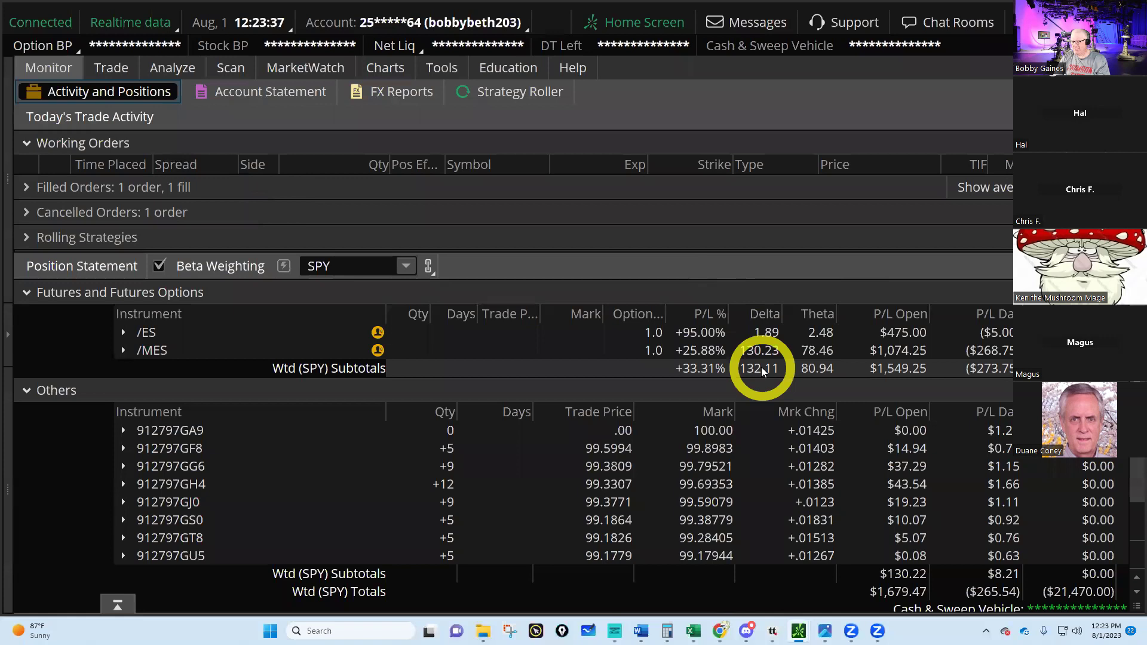
{"action": "left_click", "coordinate": [822, 351]}
{"action": "left_click", "coordinate": [822, 367]}
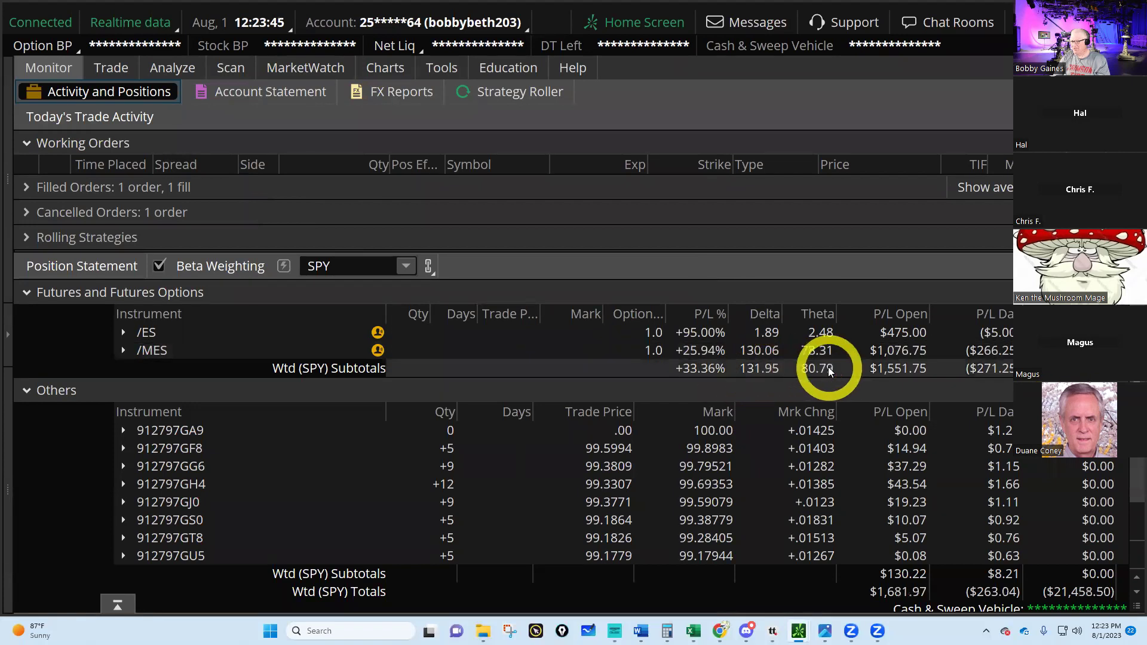
Switch to the IRA spreadsheet in Excel and set the 8/1/2023 row's SPY β Deltas to 132 and Theta to 80.
{"action": "mouse_move", "coordinate": [640, 626]}
{"action": "mouse_move", "coordinate": [693, 625]}
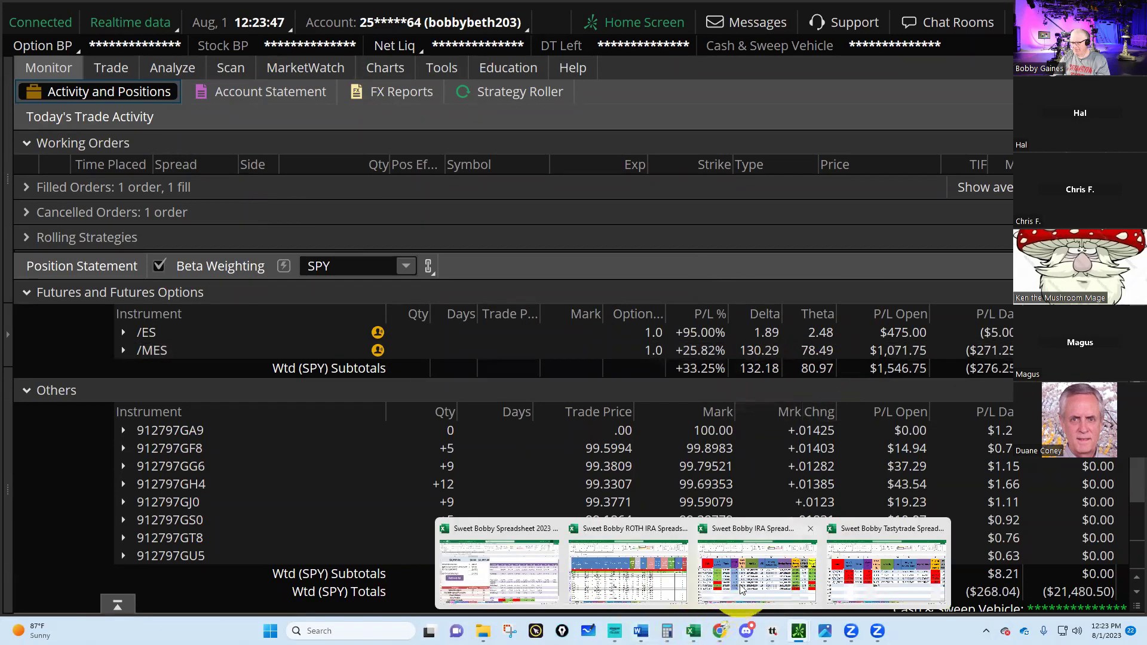
{"action": "left_click", "coordinate": [729, 568]}
{"action": "left_click", "coordinate": [182, 467]}
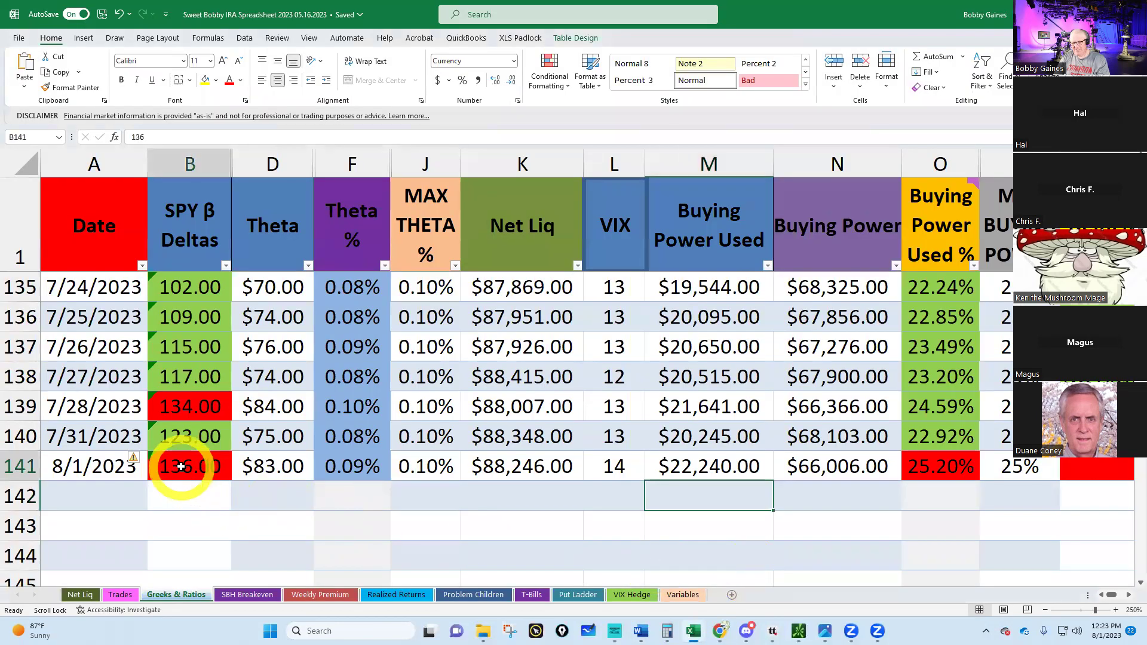
{"action": "type", "text": "1"}
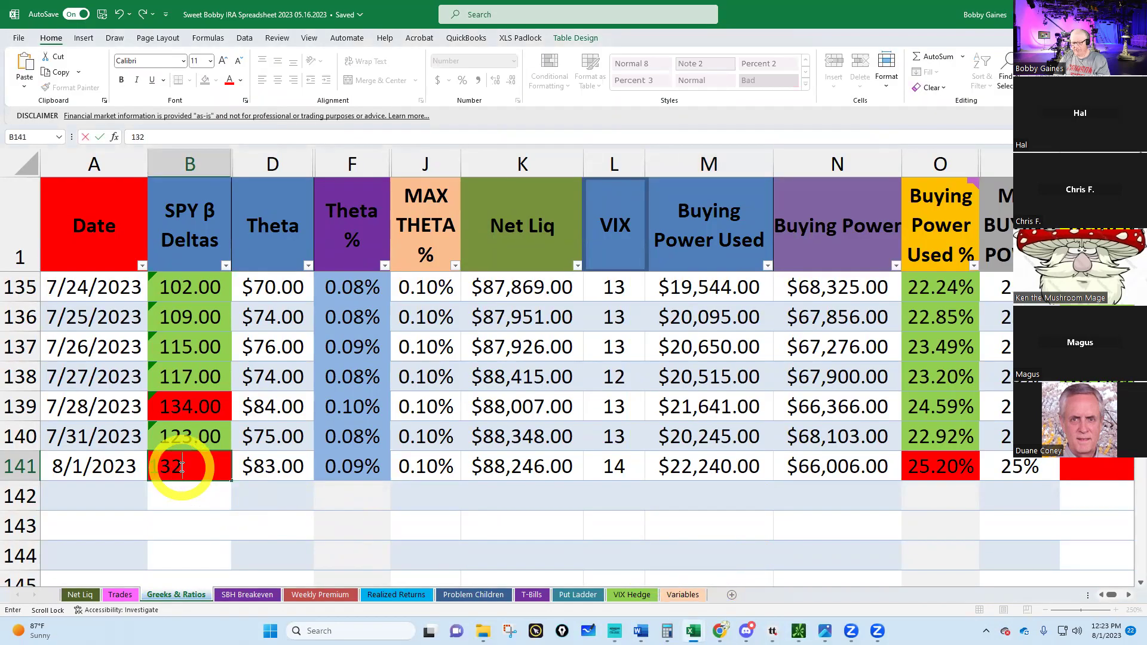
{"action": "type", "text": "32"}
{"action": "key", "text": "Return"}
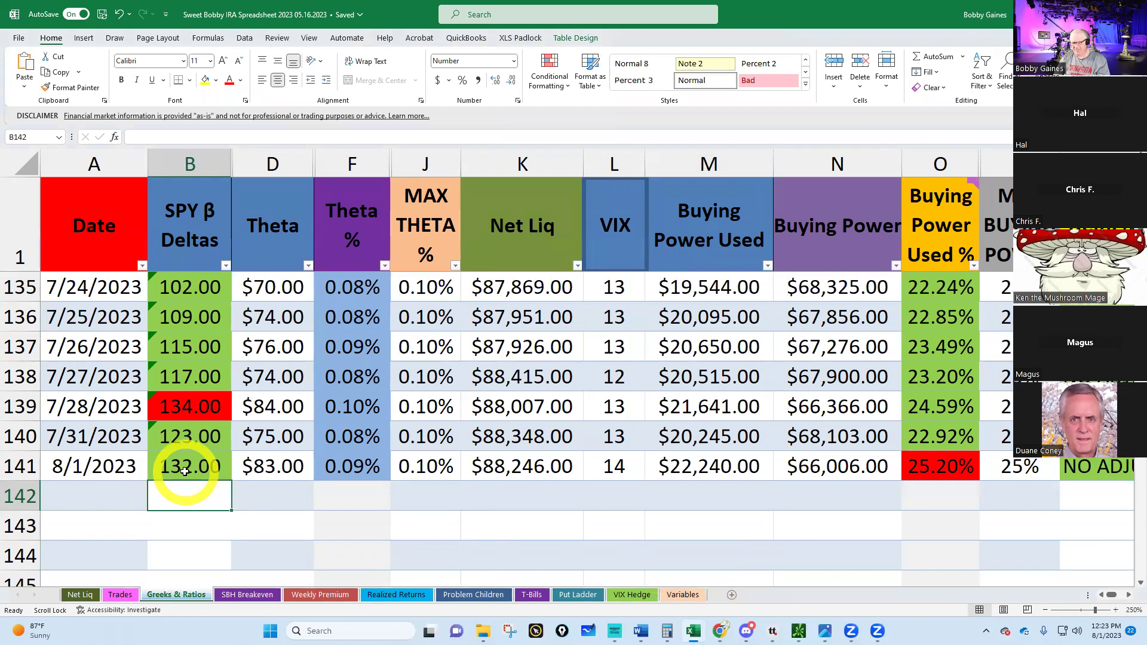
{"action": "left_click", "coordinate": [272, 467]}
{"action": "type", "text": "80"}
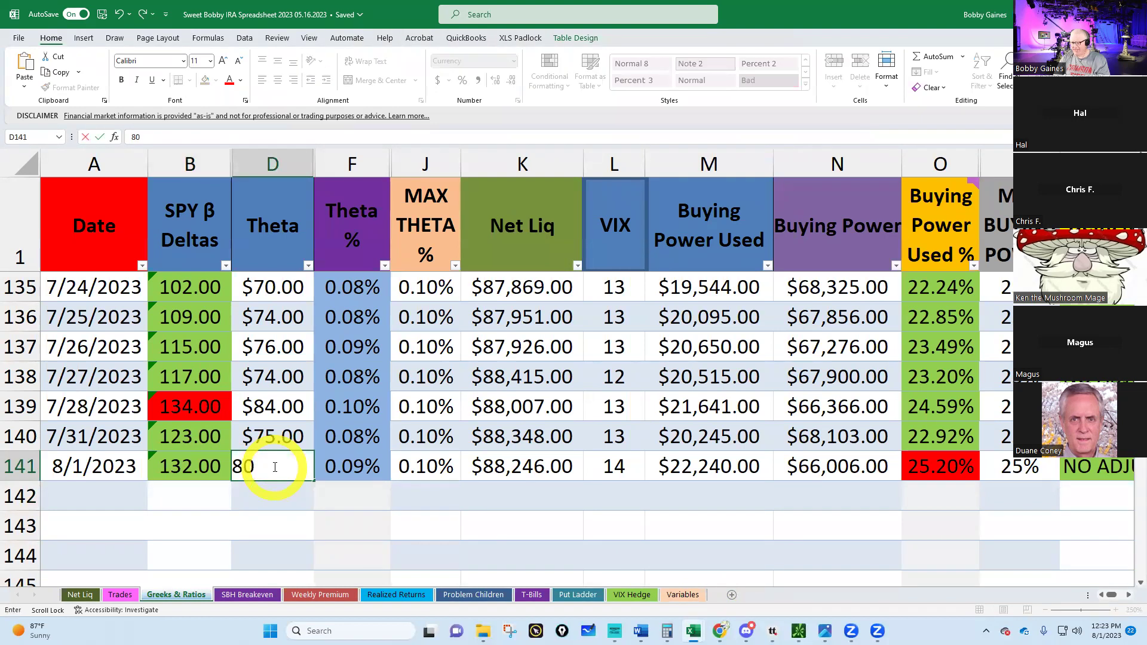
{"action": "key", "text": "Return"}
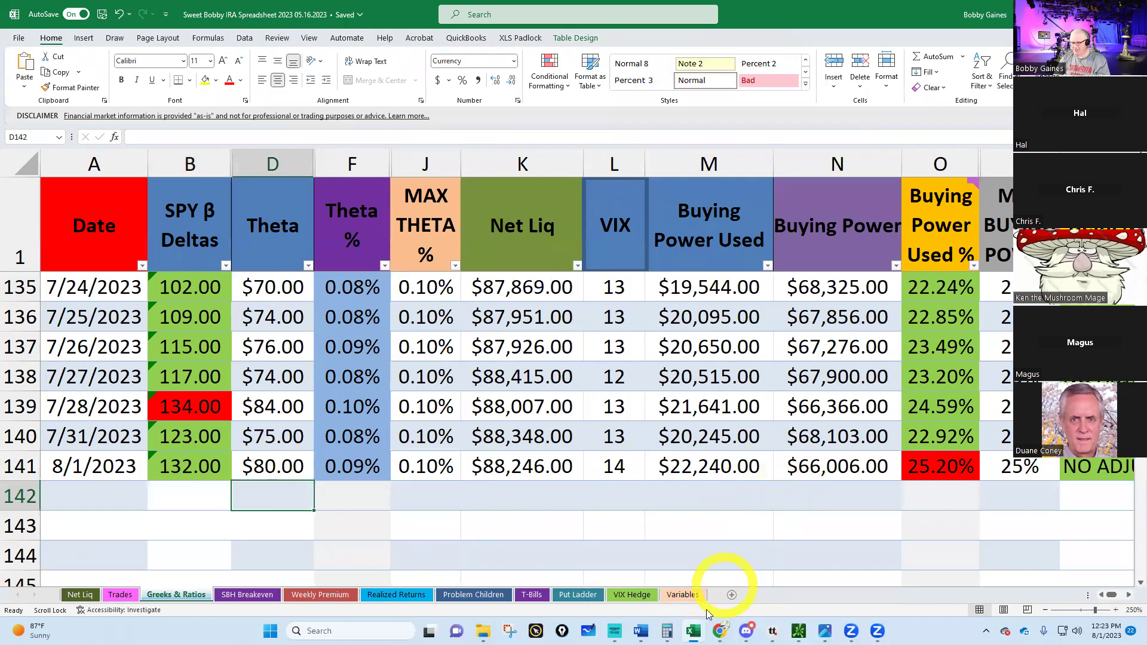
Look up the IRA's buying power figure in thinkorswim and set the IRA spreadsheet's 8/1/2023 Buying Power Used to 21,510.
{"action": "mouse_move", "coordinate": [694, 624]}
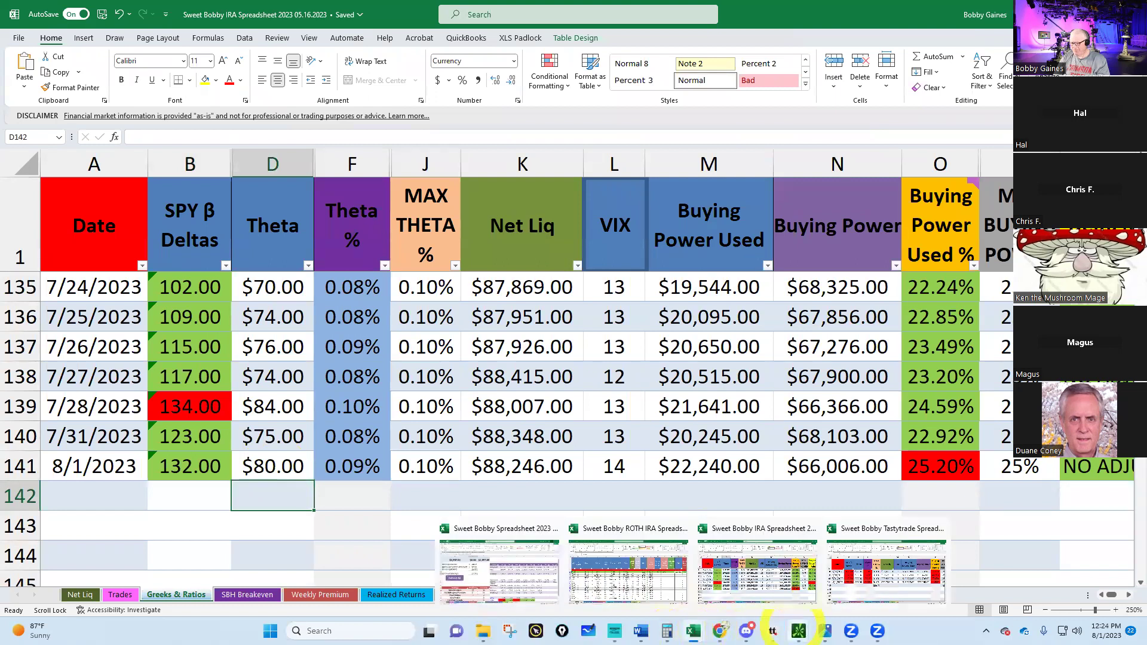
{"action": "mouse_move", "coordinate": [799, 628]}
{"action": "left_click", "coordinate": [705, 576]}
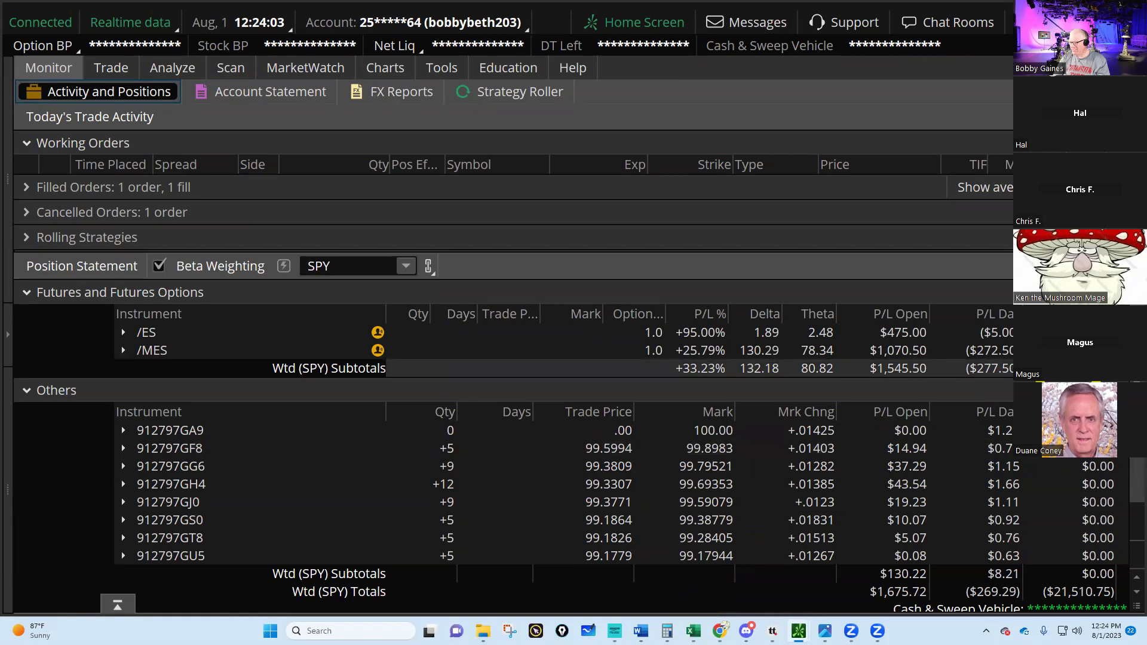
{"action": "mouse_move", "coordinate": [692, 627]}
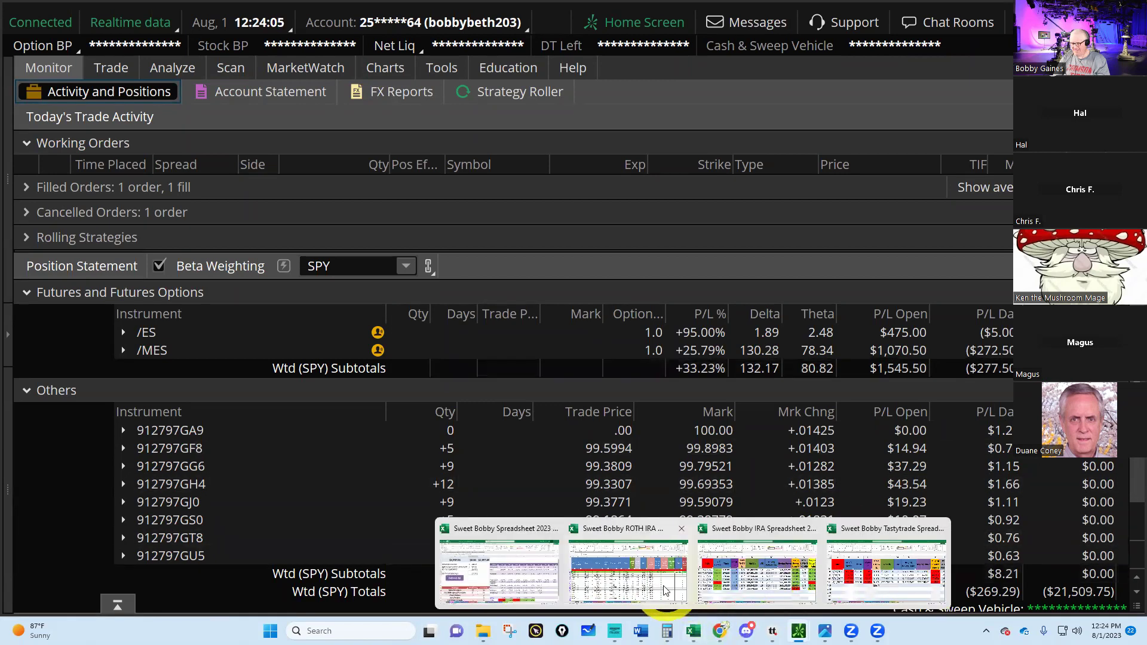
{"action": "left_click", "coordinate": [743, 564]}
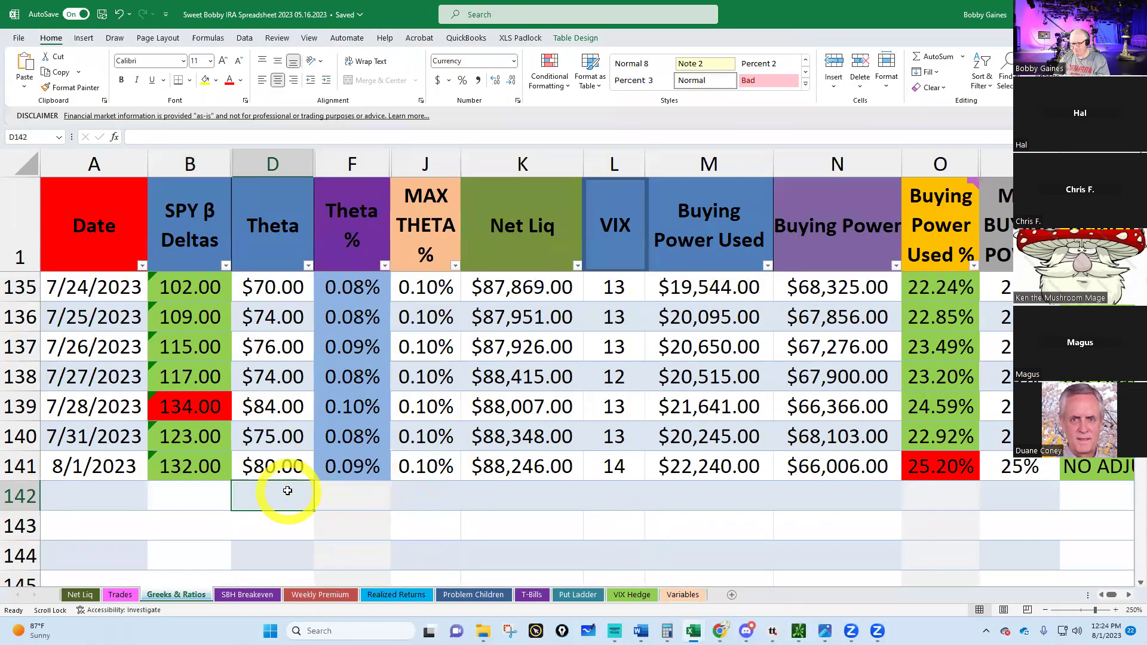
{"action": "left_click", "coordinate": [684, 473]}
{"action": "type", "text": "21510"}
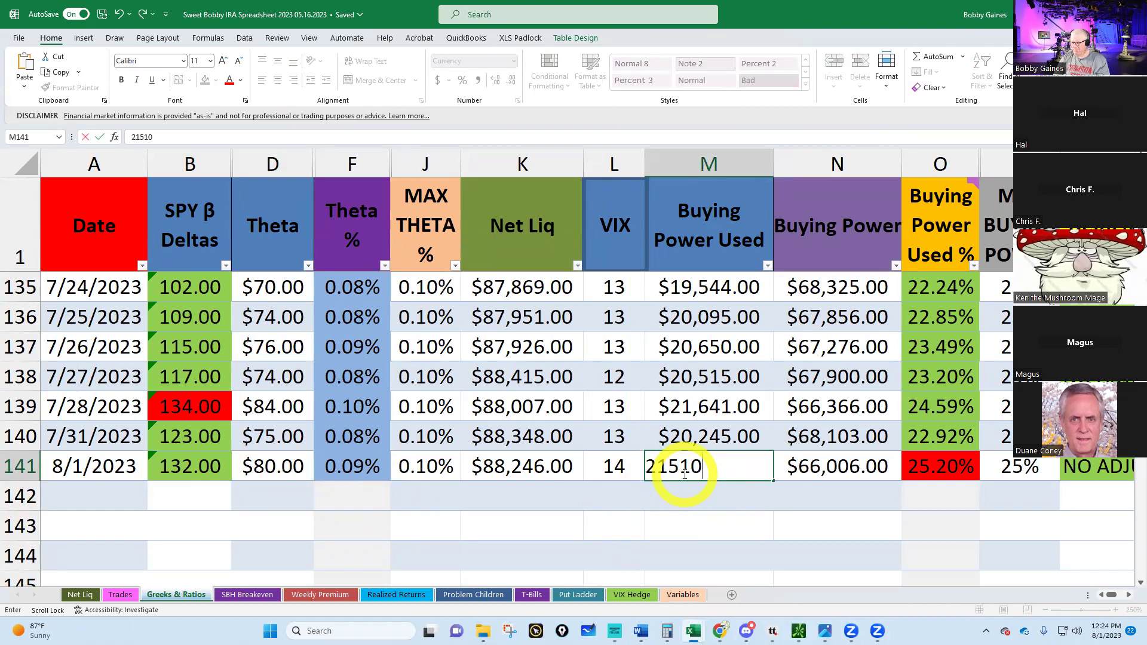
{"action": "type", "text": "1,510"}
{"action": "key", "text": "Return"}
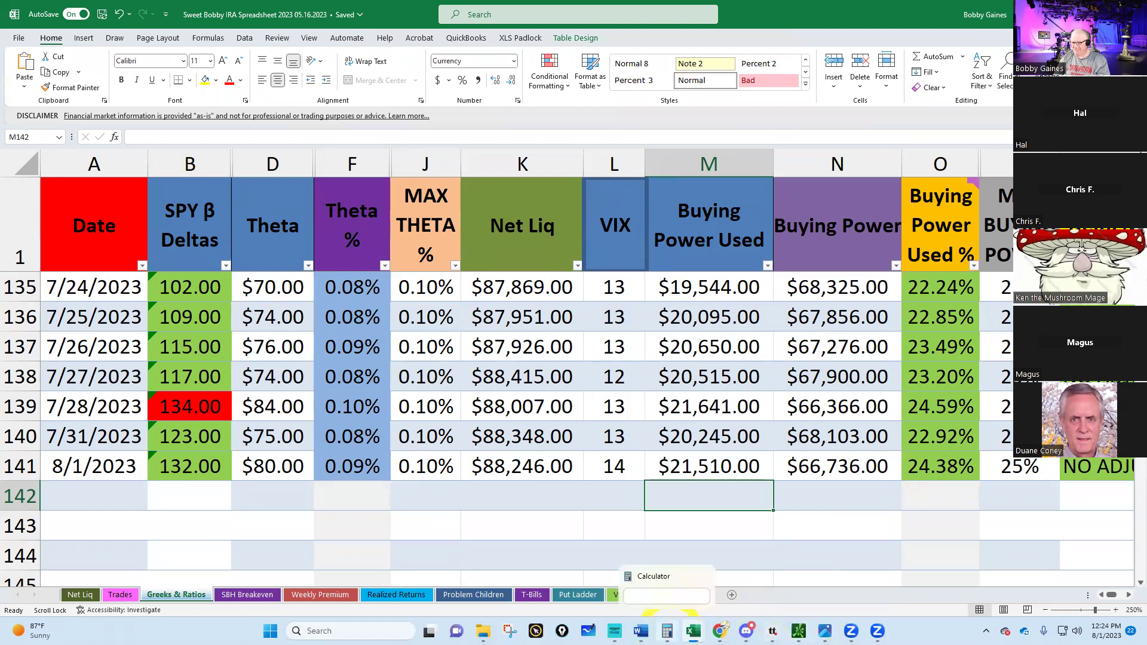
Switch to the Sweet Bobby Spreadsheet 2023 workbook and add the date 8/1/23 in the first empty row of the Net Liq sheet.
{"action": "mouse_move", "coordinate": [692, 628]}
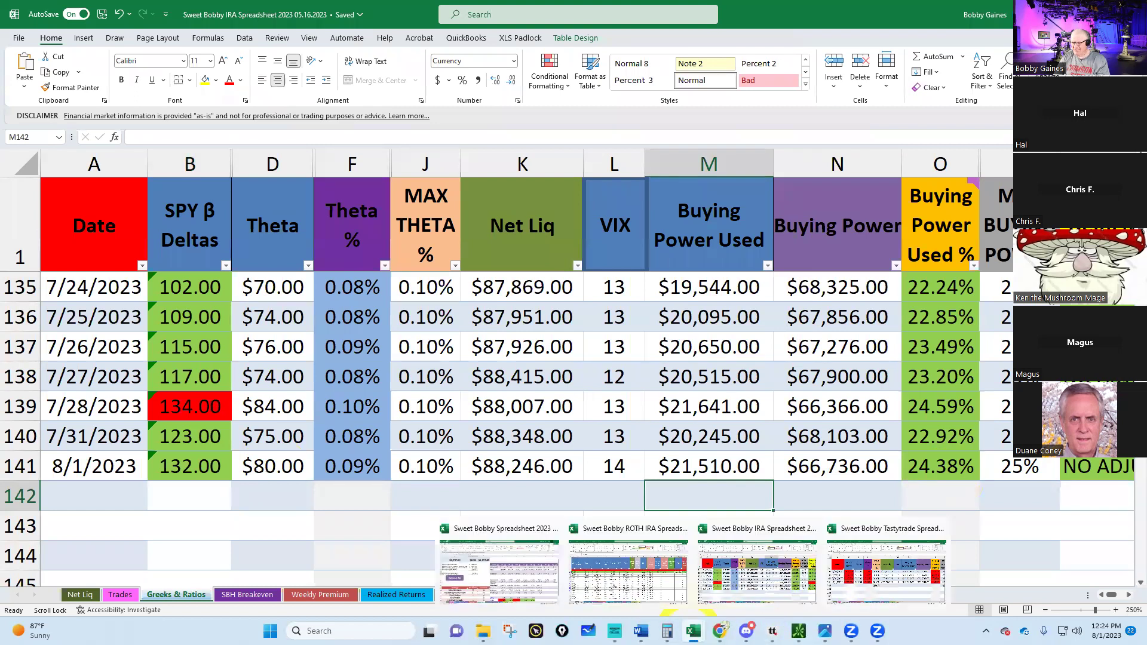
{"action": "left_click", "coordinate": [494, 578]}
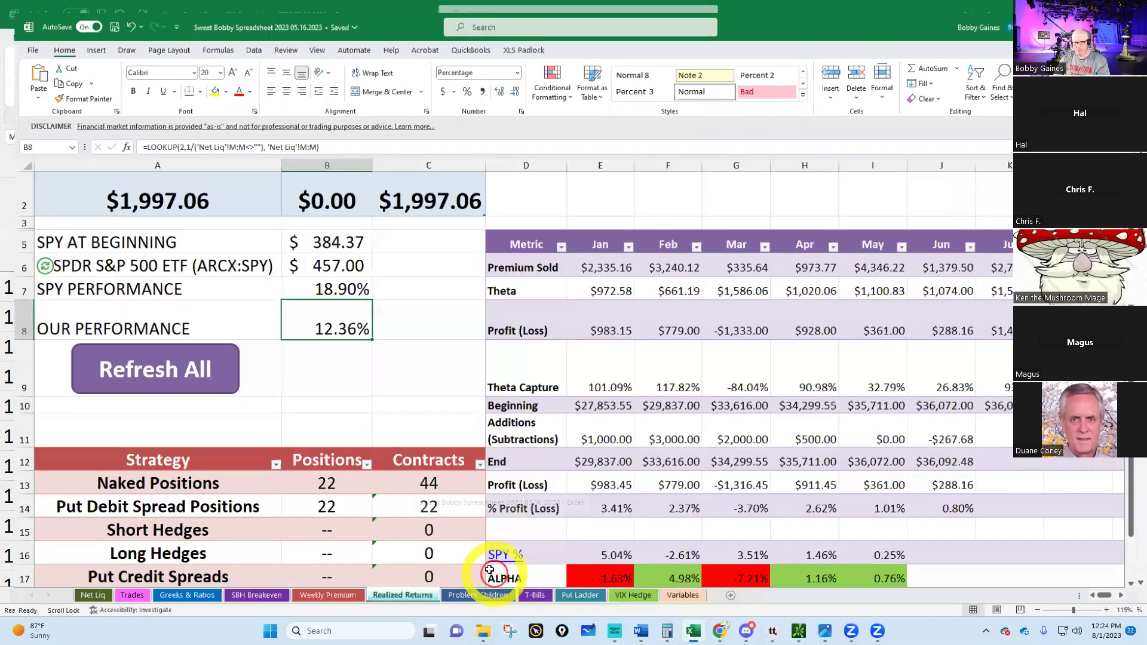
{"action": "scroll", "coordinate": [314, 434], "scroll_direction": "down", "scroll_amount": 1}
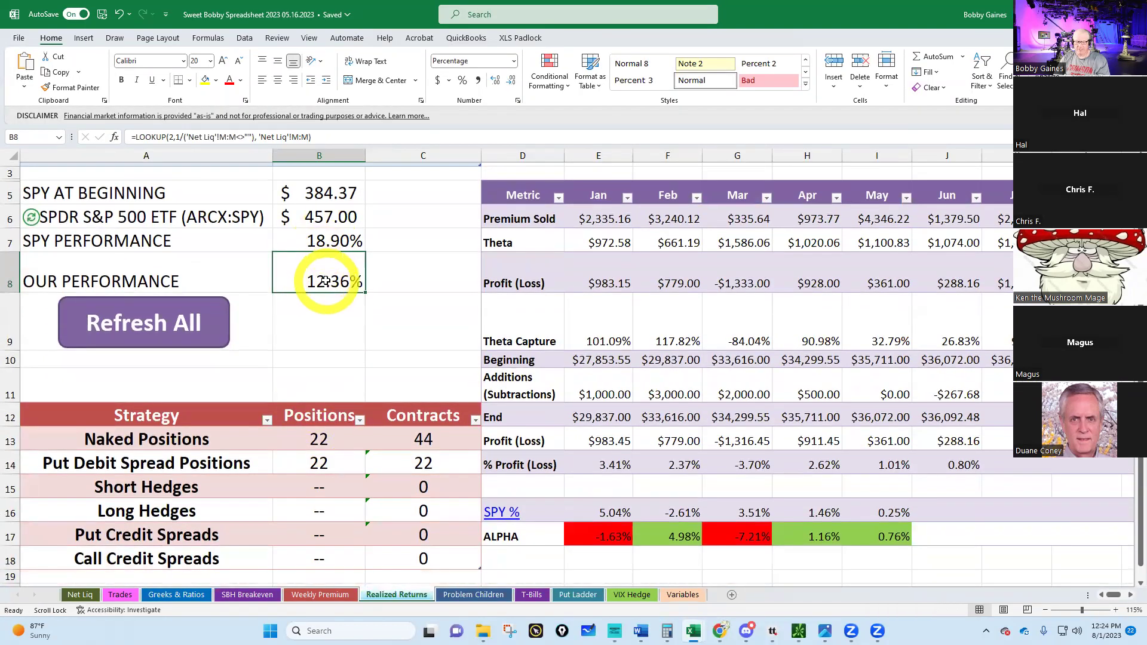
{"action": "scroll", "coordinate": [321, 280], "scroll_direction": "down", "scroll_amount": 1}
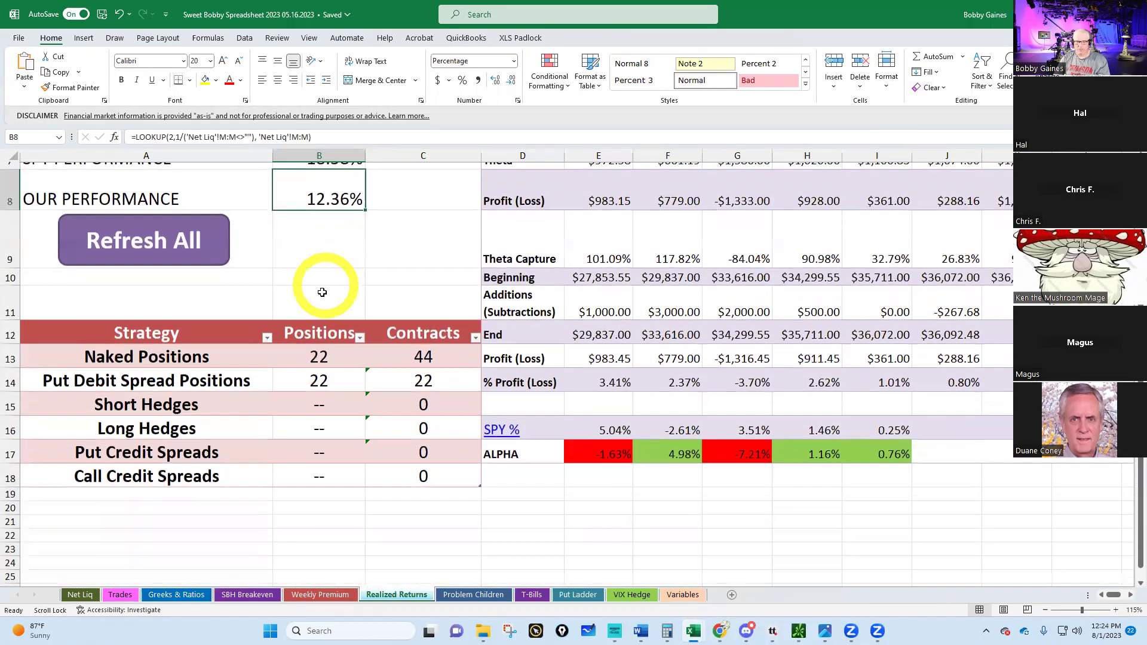
{"action": "left_click", "coordinate": [79, 594]}
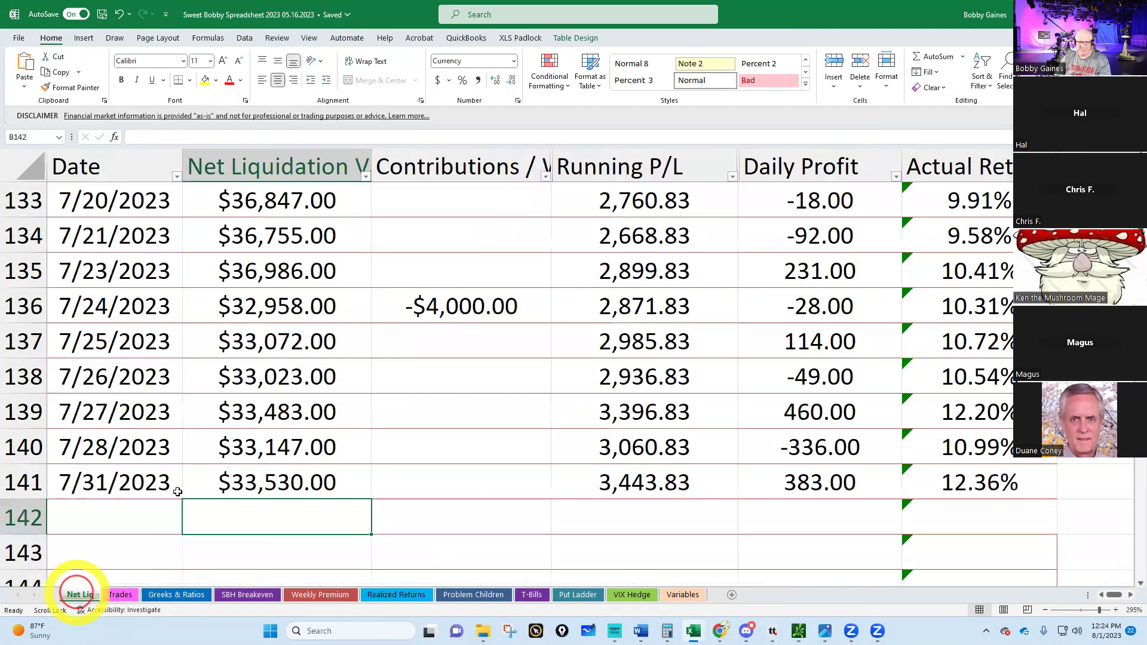
{"action": "left_click", "coordinate": [118, 518]}
{"action": "type", "text": "8/"}
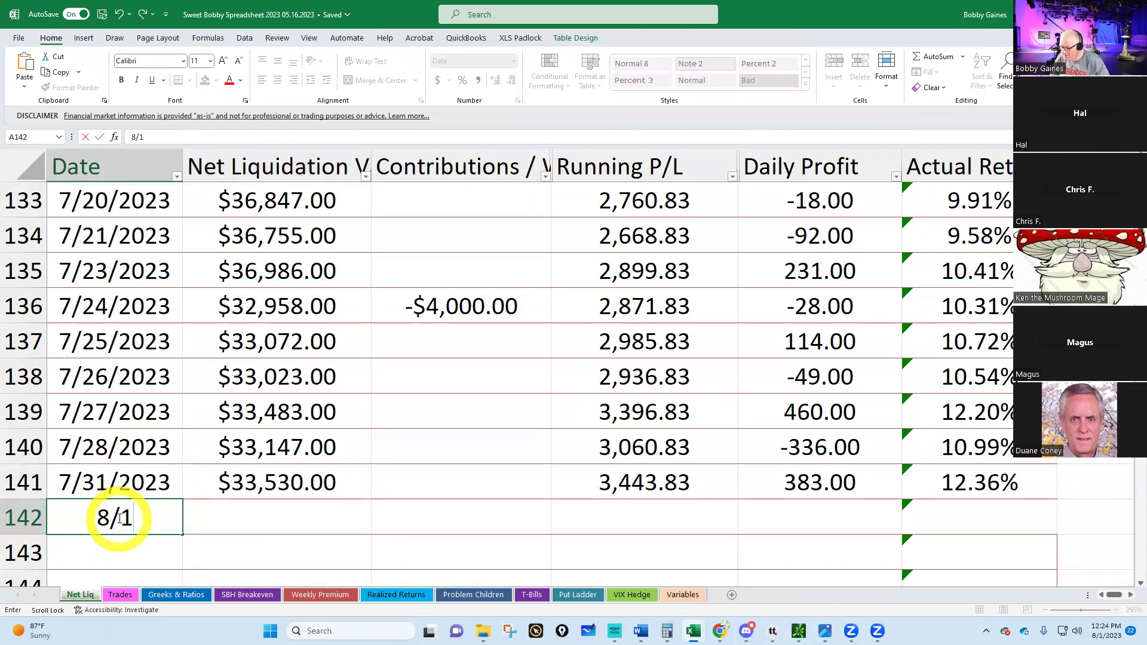
{"action": "type", "text": "1/23"}
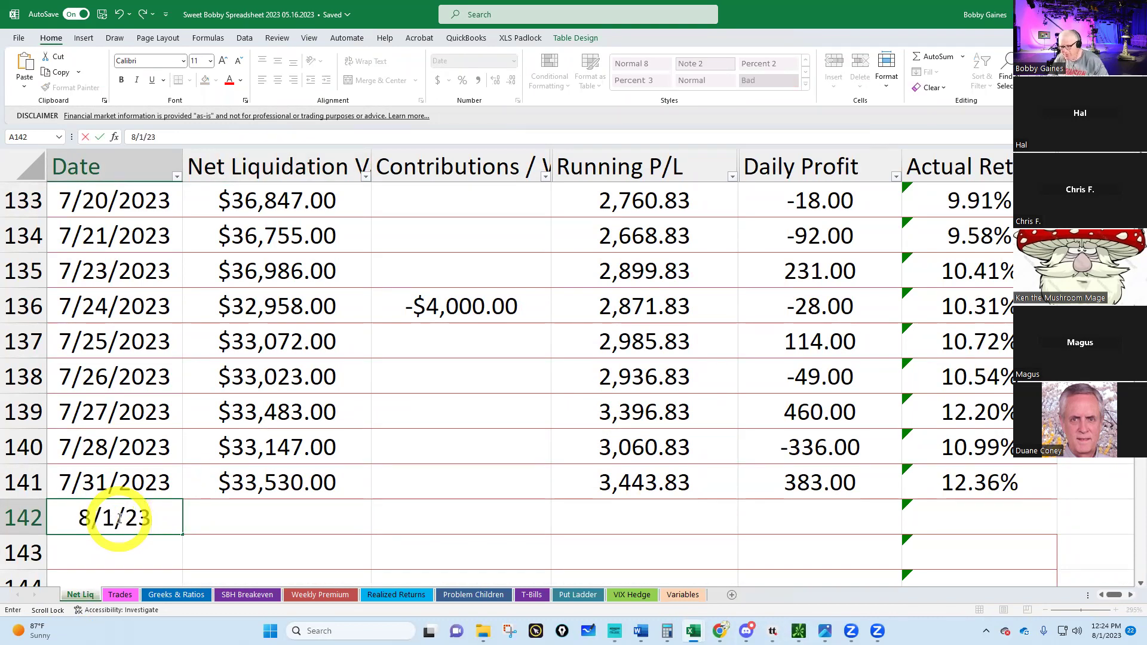
{"action": "key", "text": "Return"}
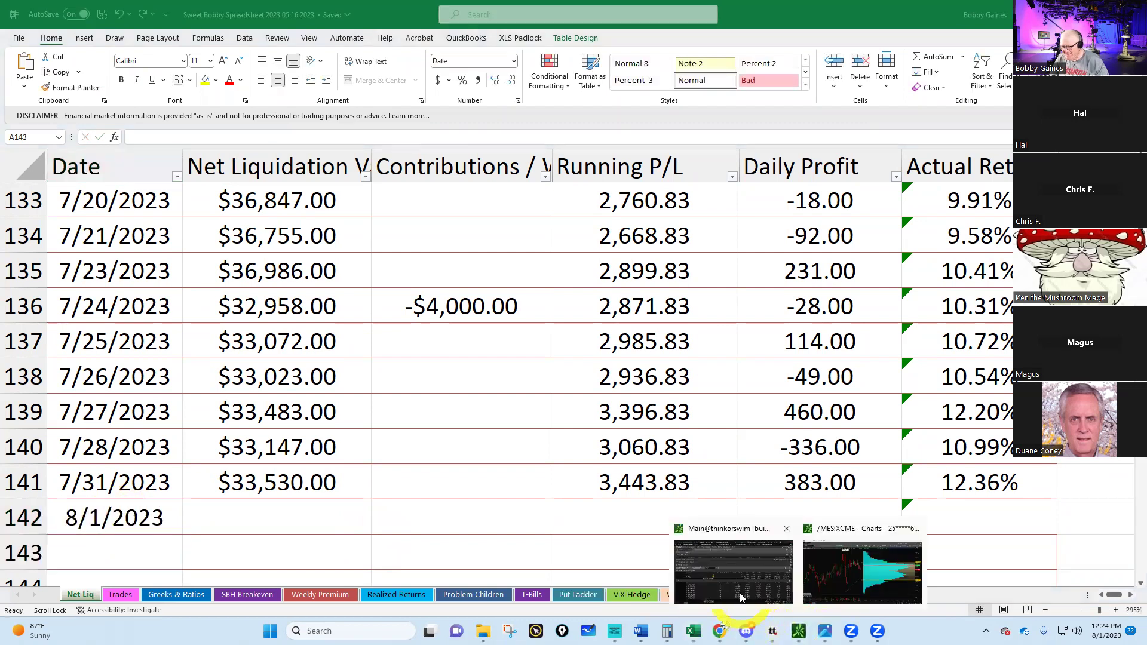
Switch thinkorswim to the account tracked in this workbook and check its 5-day net liquidating value in the account info.
{"action": "left_click", "coordinate": [741, 598]}
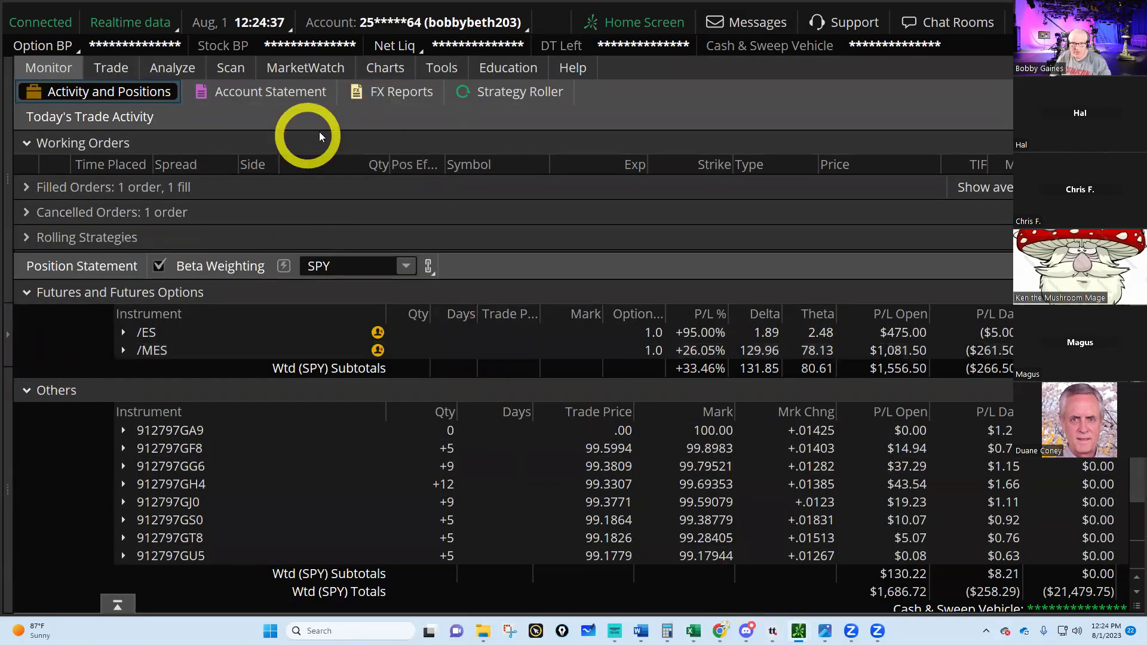
{"action": "left_click", "coordinate": [468, 24]}
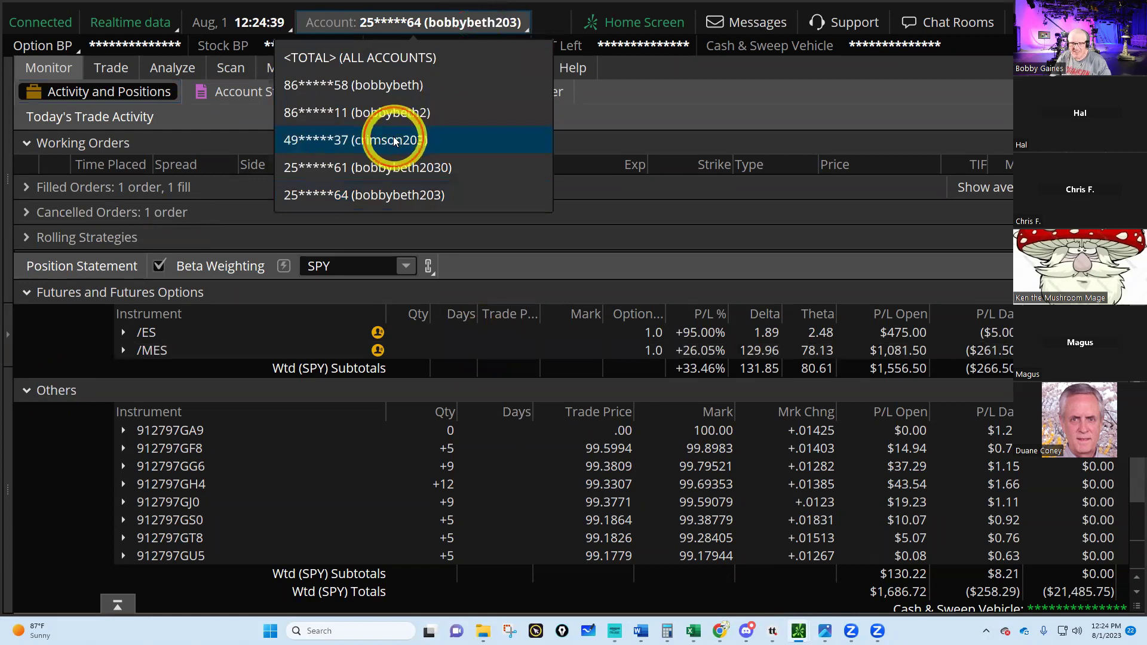
{"action": "left_click", "coordinate": [394, 140]}
{"action": "left_click", "coordinate": [8, 335]}
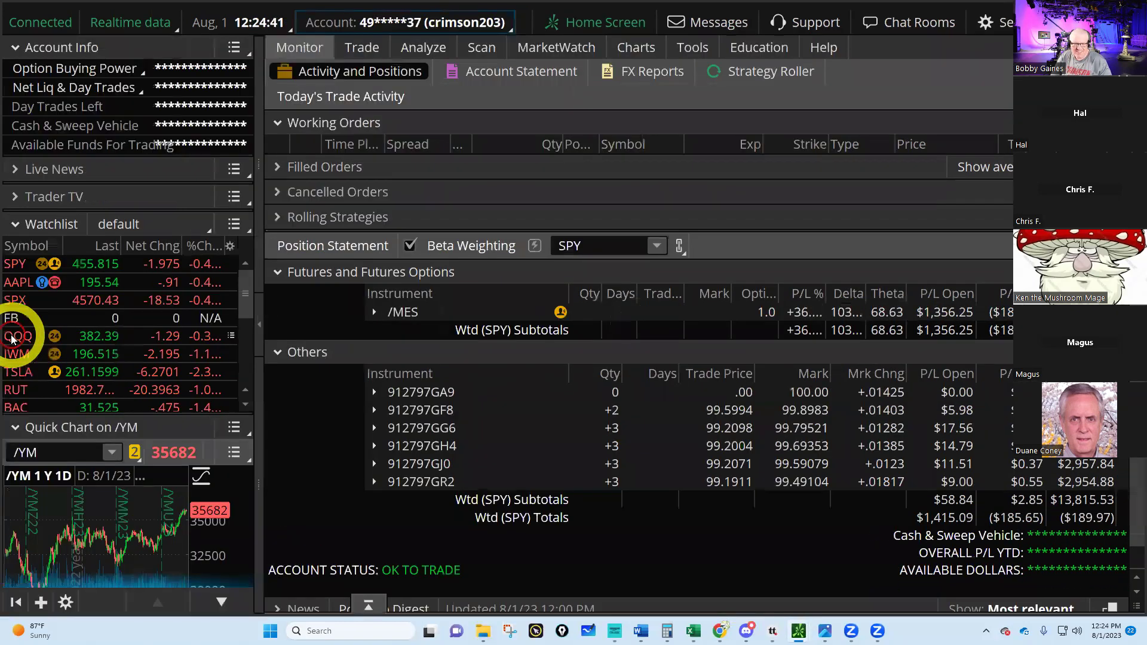
{"action": "mouse_move", "coordinate": [102, 87]}
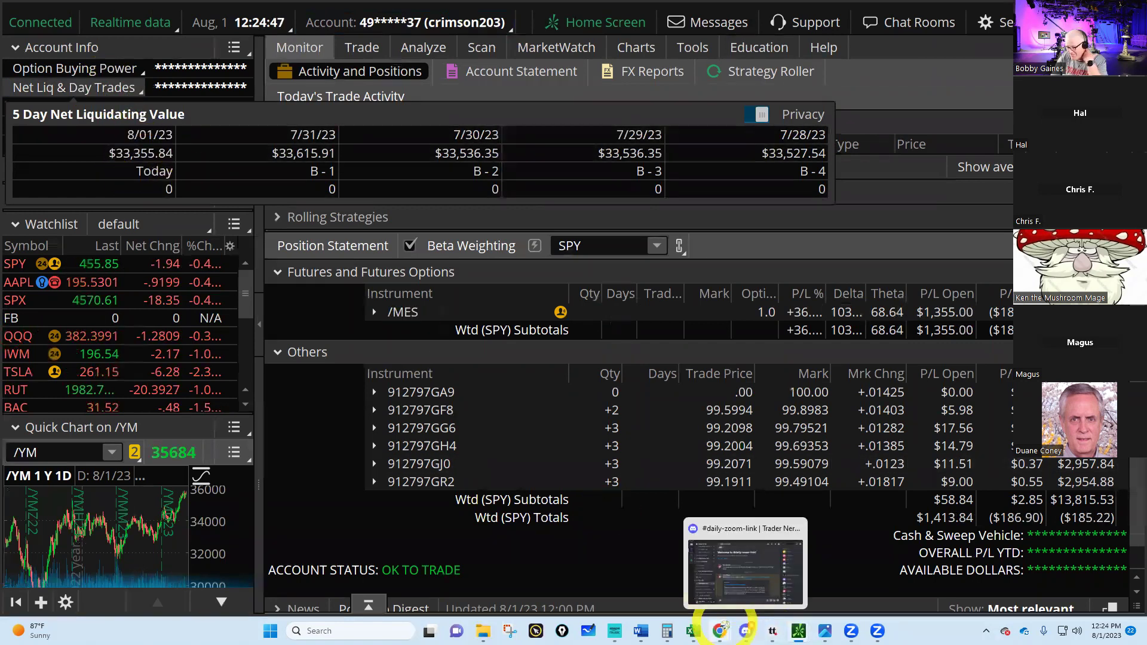
Return to the Excel workbook's Net Liq sheet and enter 33357 as the net liquidation value for 8/1/2023.
{"action": "mouse_move", "coordinate": [692, 624]}
{"action": "left_click", "coordinate": [509, 570]}
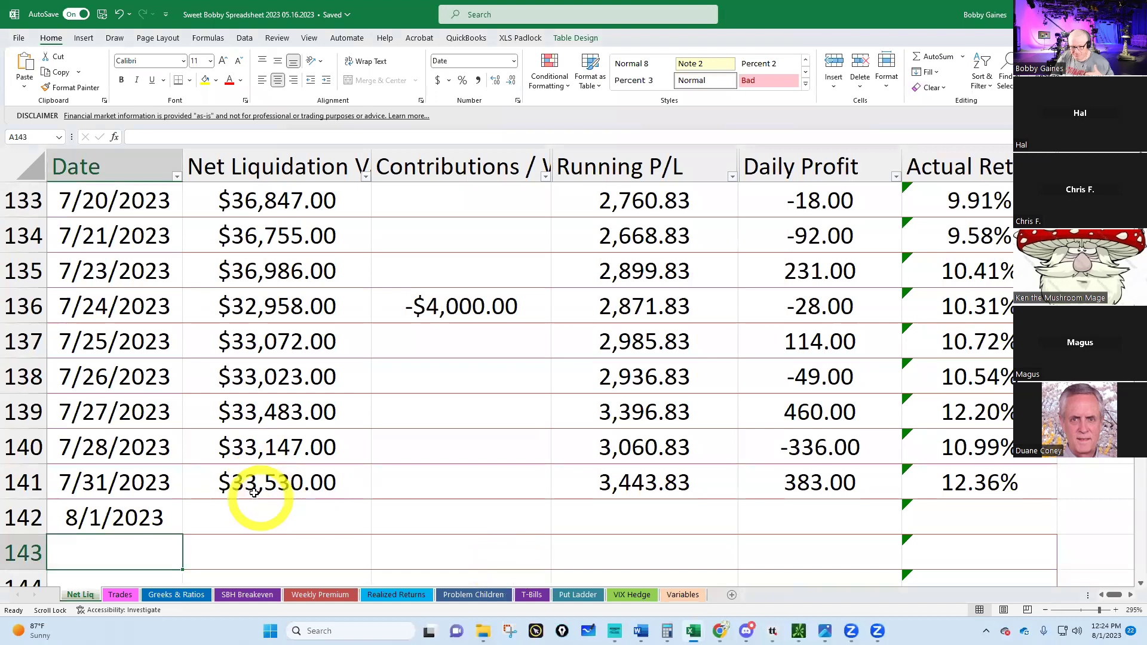
{"action": "left_click", "coordinate": [246, 515]}
{"action": "type", "text": "33357"}
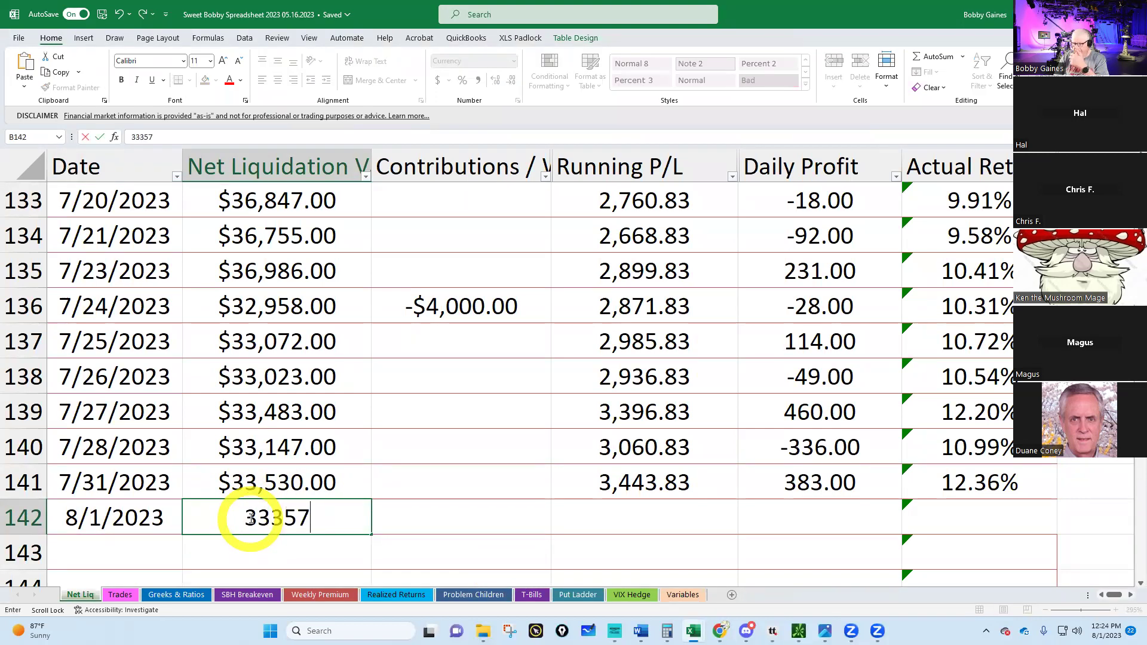
{"action": "key", "text": "Return"}
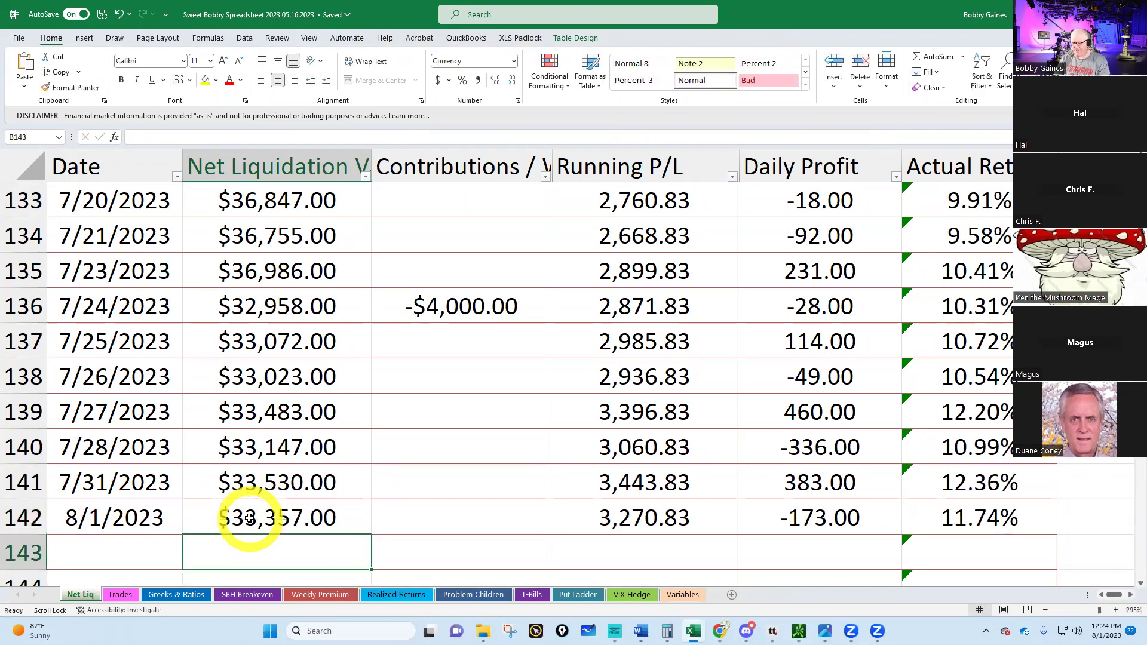
Open the workbook's Greeks & Ratios sheet and check the account's beta-weighted delta and theta subtotals in thinkorswim.
{"action": "left_click", "coordinate": [176, 595]}
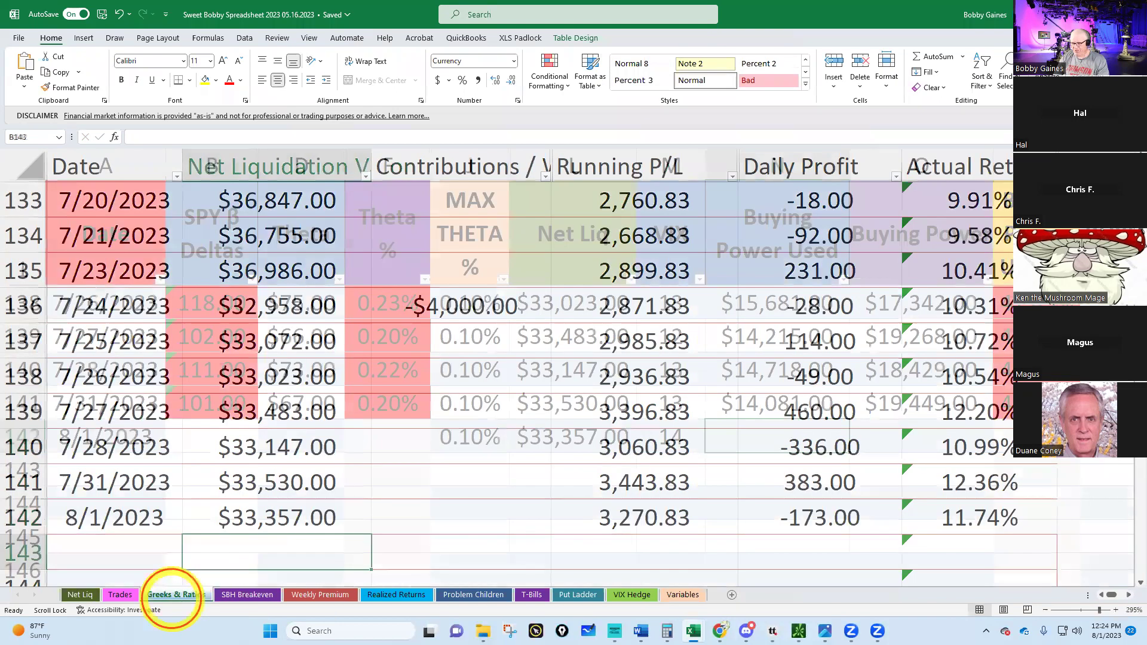
{"action": "mouse_move", "coordinate": [799, 631]}
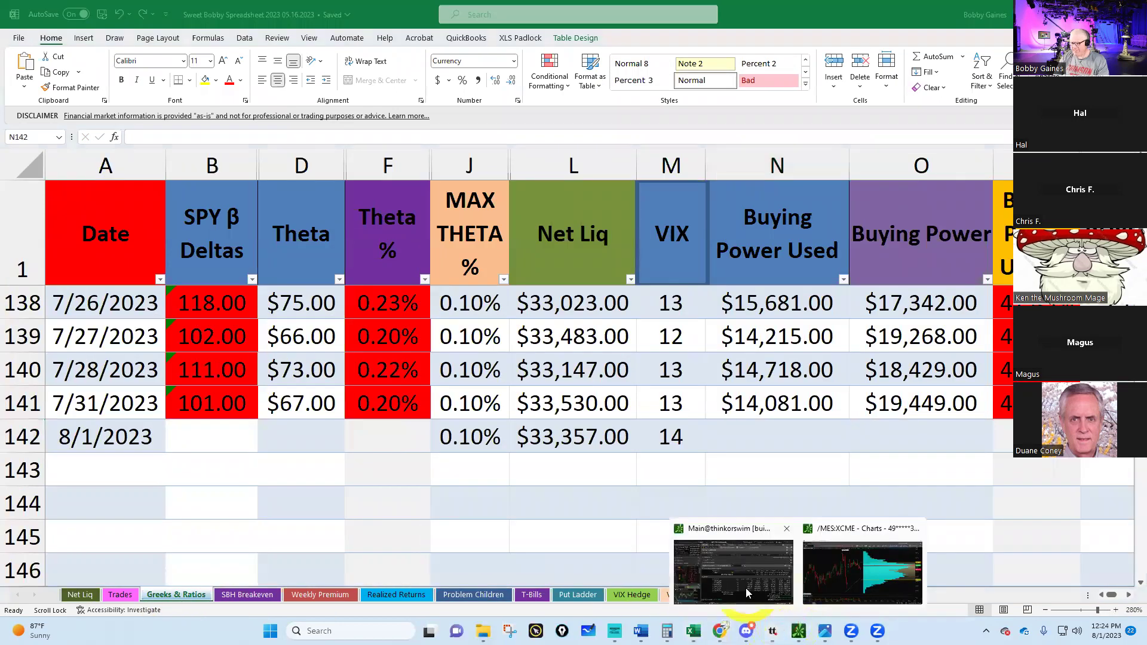
{"action": "left_click", "coordinate": [745, 588]}
{"action": "left_click", "coordinate": [259, 326]}
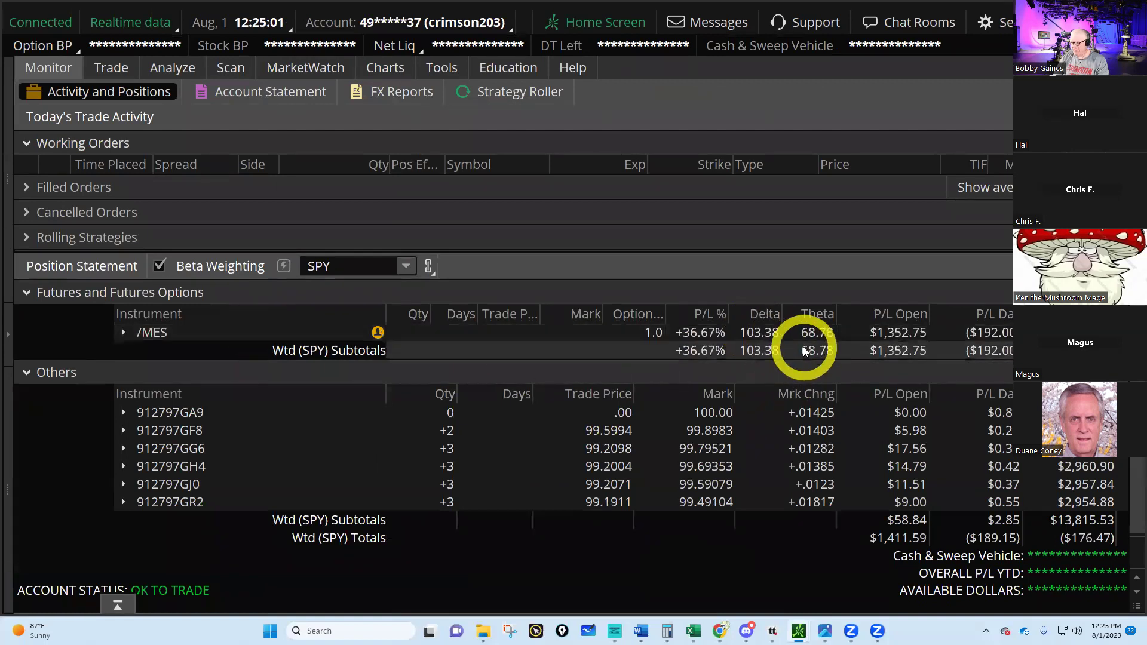
Back in Excel, set the 8/1/2023 row's SPY β Deltas to 103, Theta to 69 and VIX to 14.
{"action": "mouse_move", "coordinate": [693, 628]}
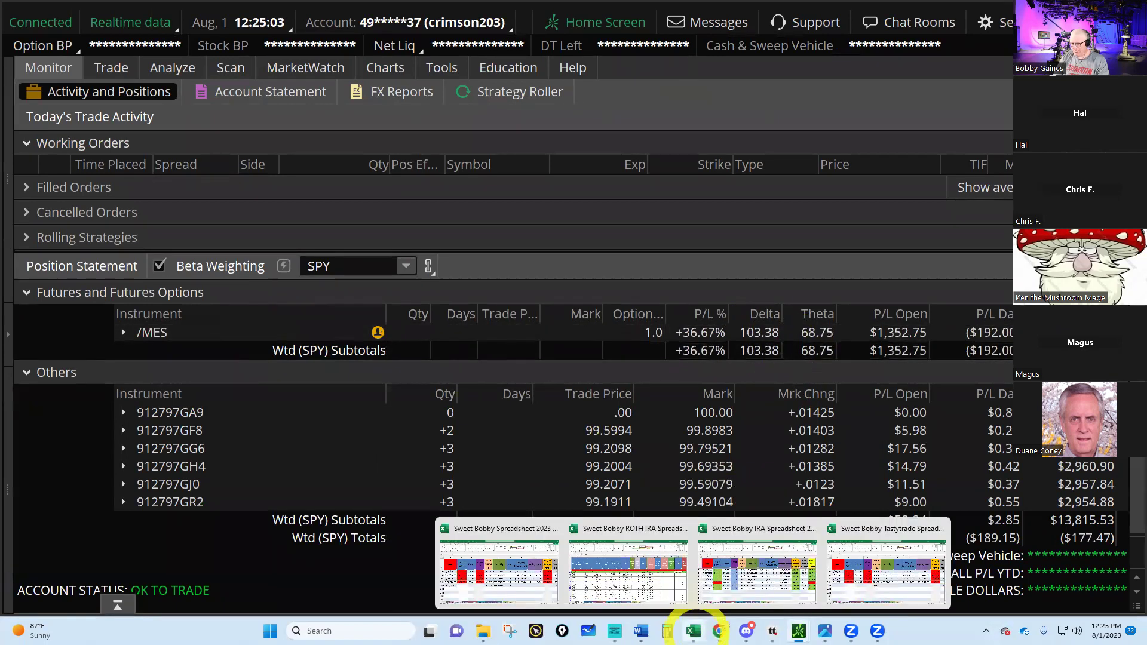
{"action": "left_click", "coordinate": [509, 579]}
{"action": "left_click", "coordinate": [222, 436]}
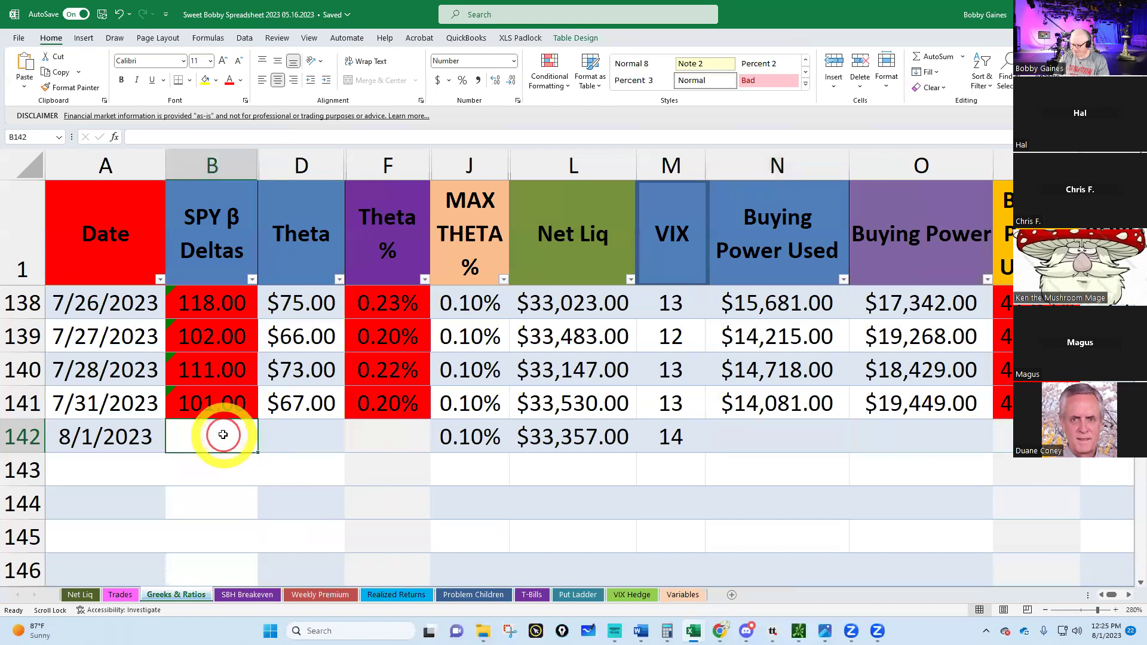
{"action": "type", "text": "103"}
{"action": "left_click", "coordinate": [293, 440]}
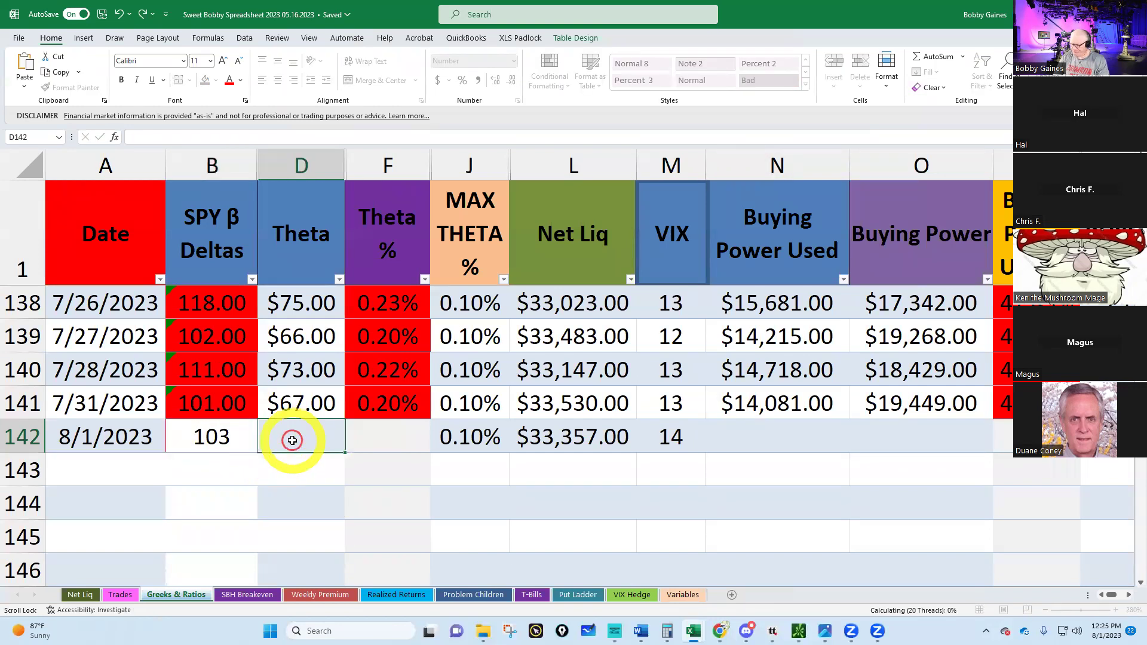
{"action": "type", "text": "69"}
{"action": "left_click", "coordinate": [377, 441]}
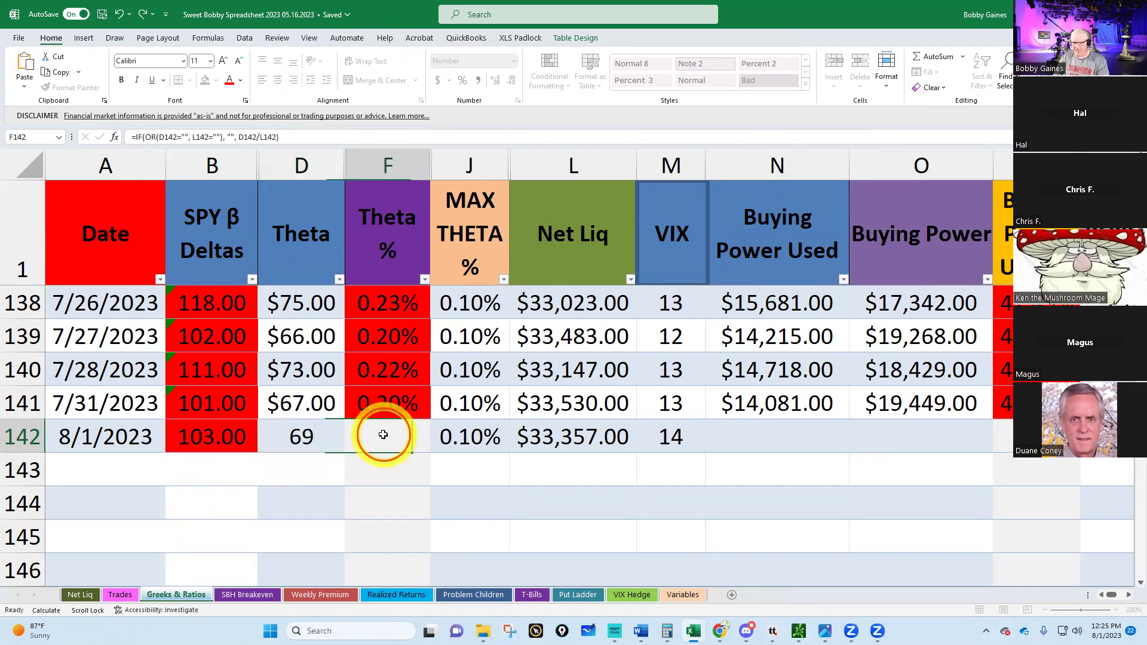
{"action": "left_click", "coordinate": [674, 441]}
{"action": "type", "text": "14"}
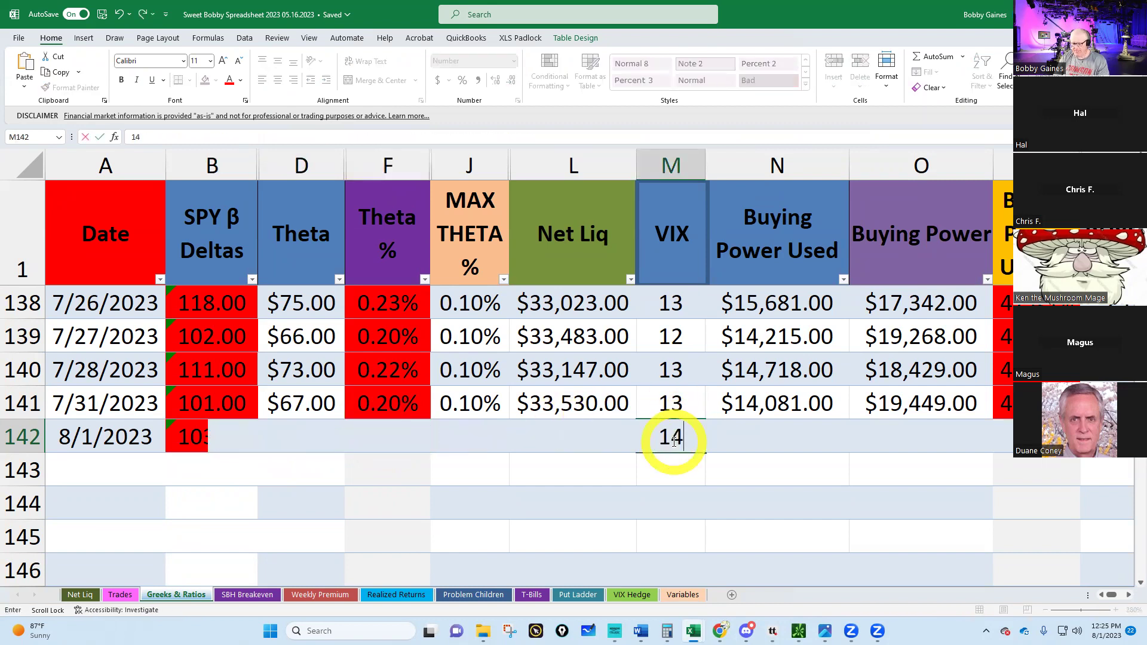
{"action": "key", "text": "Return"}
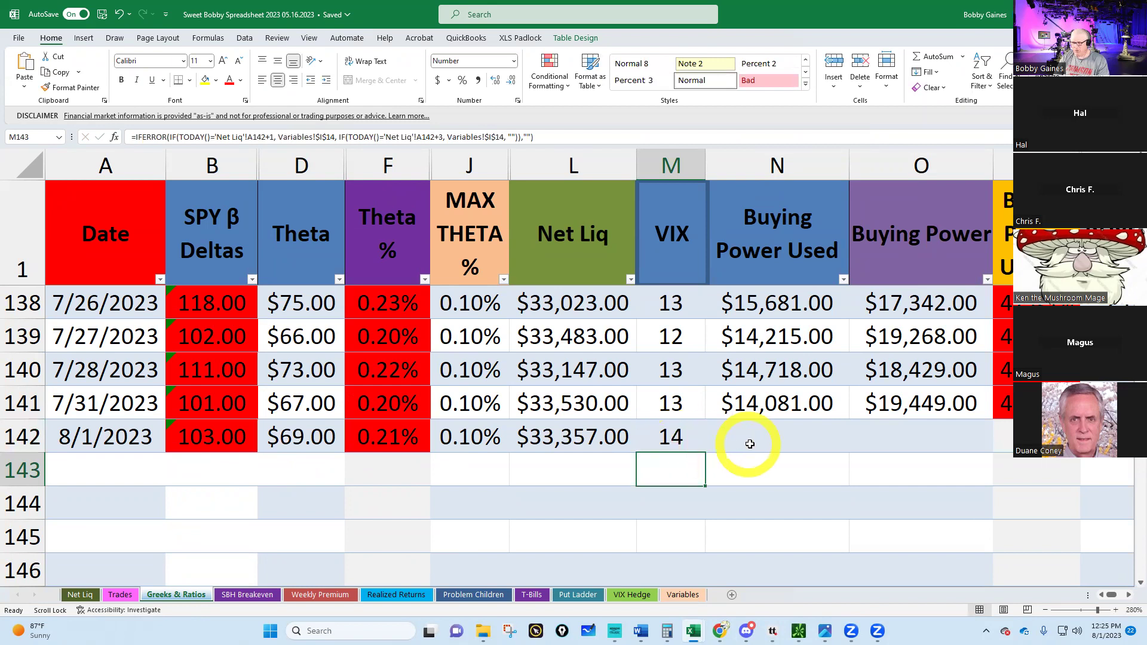
Check the account in thinkorswim, then return to Excel and enter 13980 as the Buying Power Used for 8/1/2023.
{"action": "left_click", "coordinate": [784, 431]}
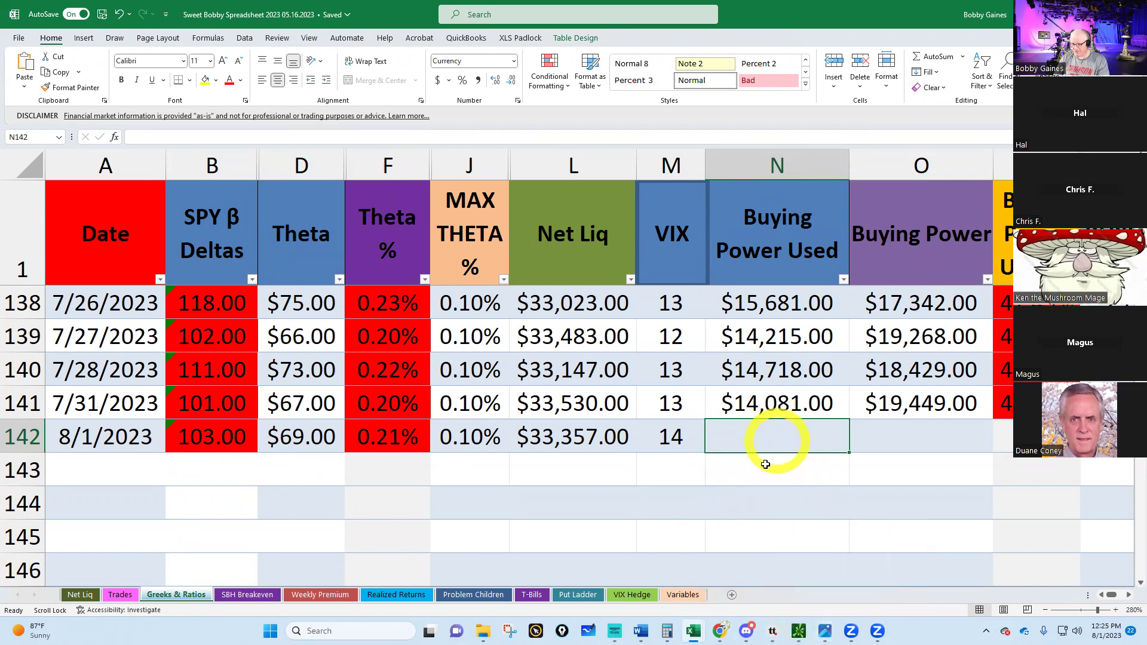
{"action": "mouse_move", "coordinate": [770, 629]}
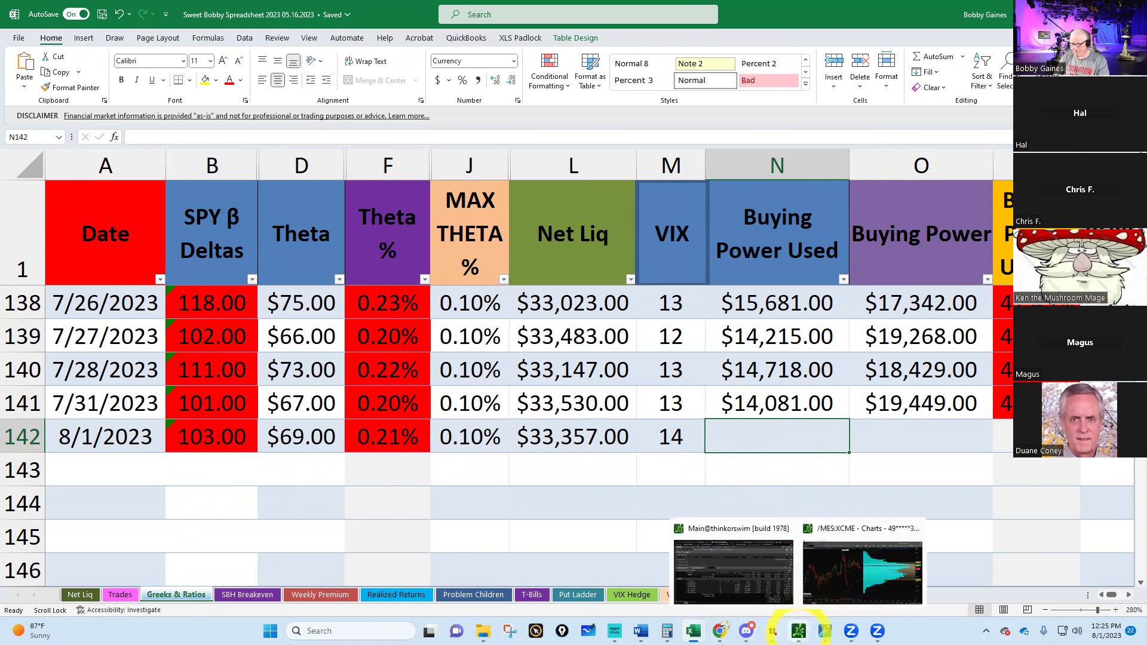
{"action": "left_click", "coordinate": [798, 631]}
{"action": "left_click", "coordinate": [759, 585]}
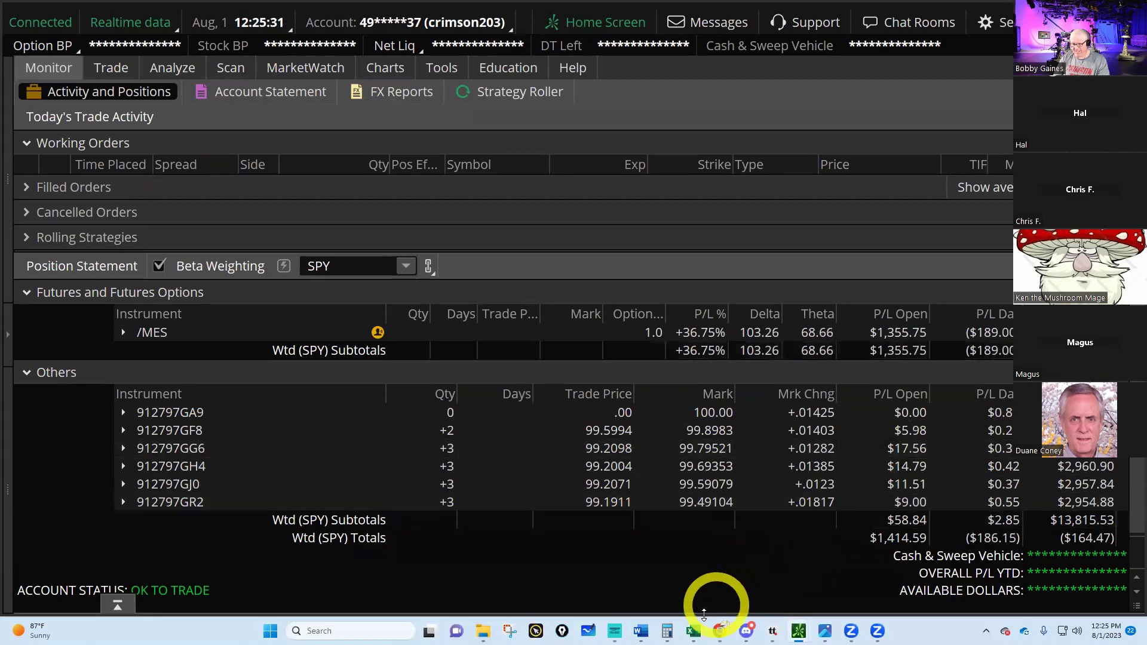
{"action": "mouse_move", "coordinate": [693, 630]}
{"action": "left_click", "coordinate": [495, 579]}
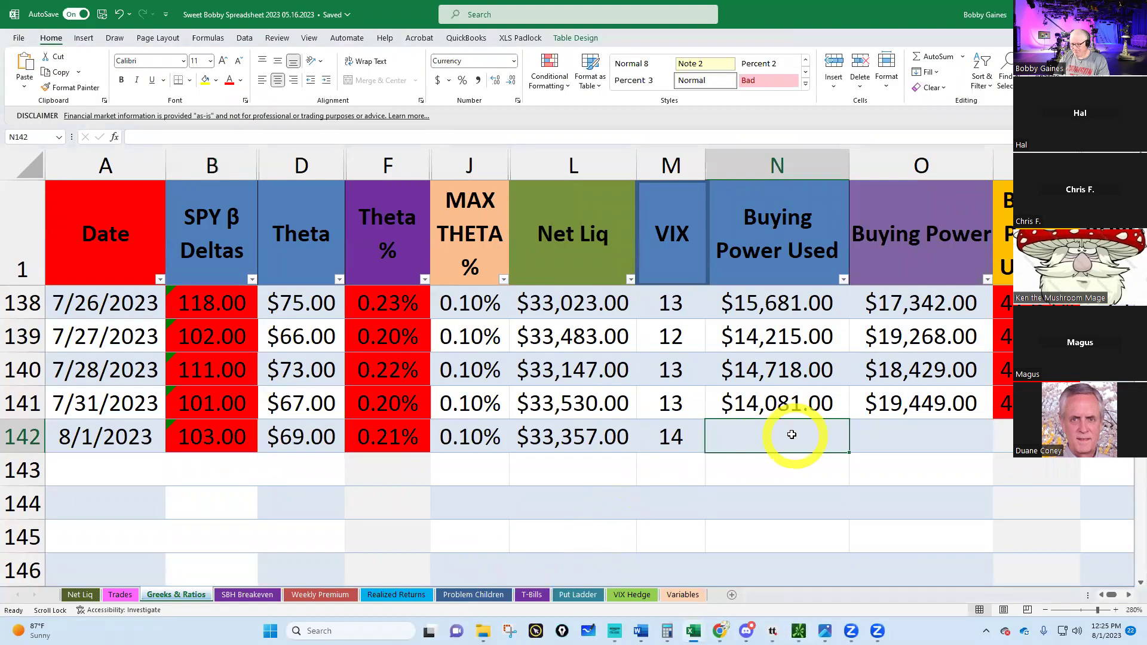
{"action": "type", "text": "1398"}
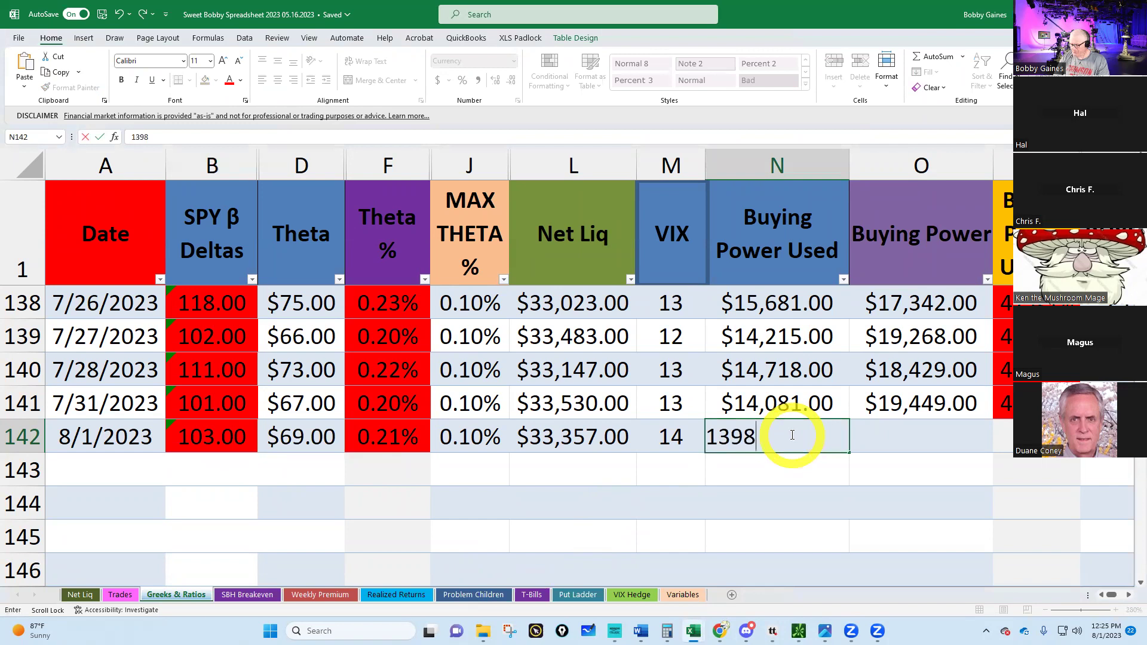
{"action": "key", "text": "Return"}
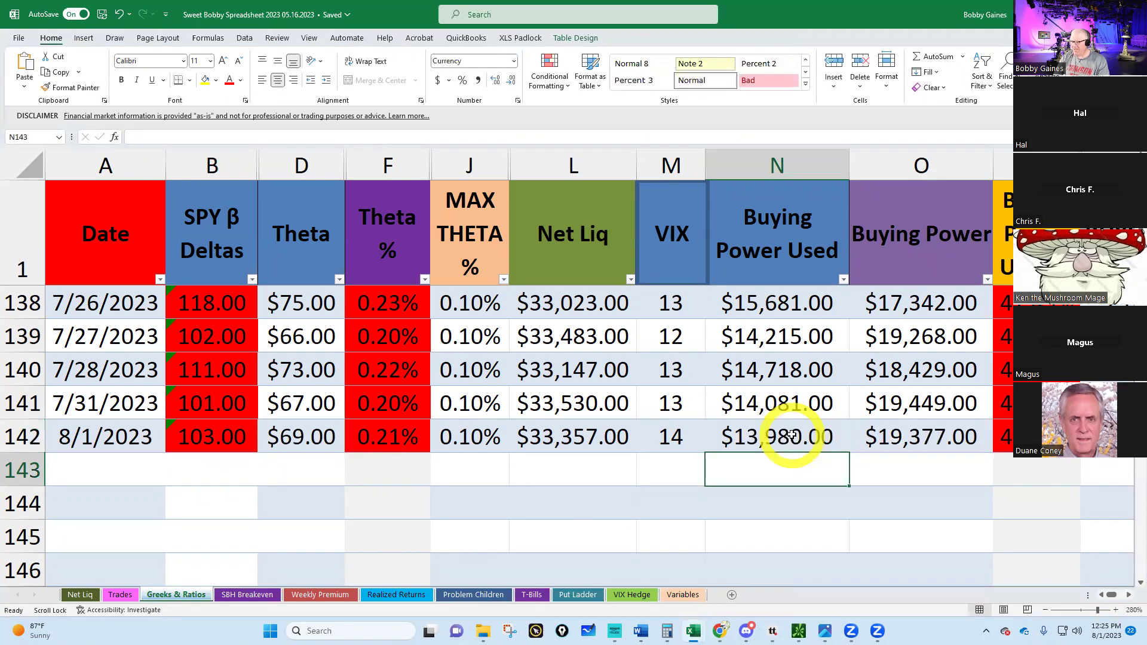
Open the Trades sheet and examine the NP 1 trade's auto close signal, days left in trade and strike.
{"action": "left_click", "coordinate": [118, 595]}
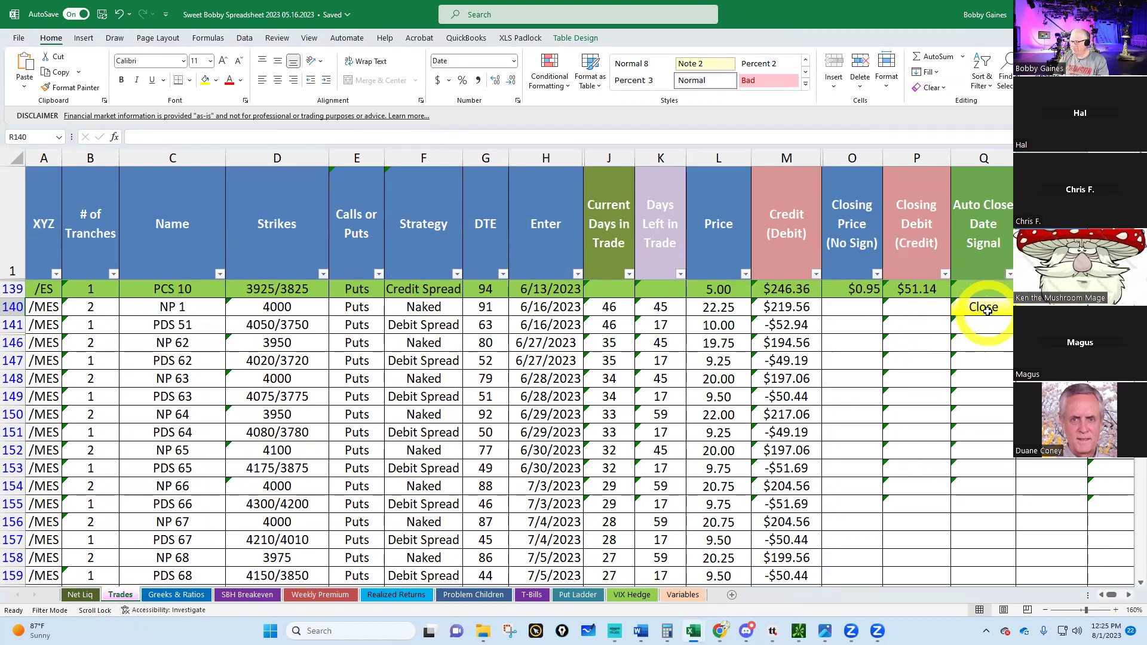
{"action": "left_click", "coordinate": [987, 308]}
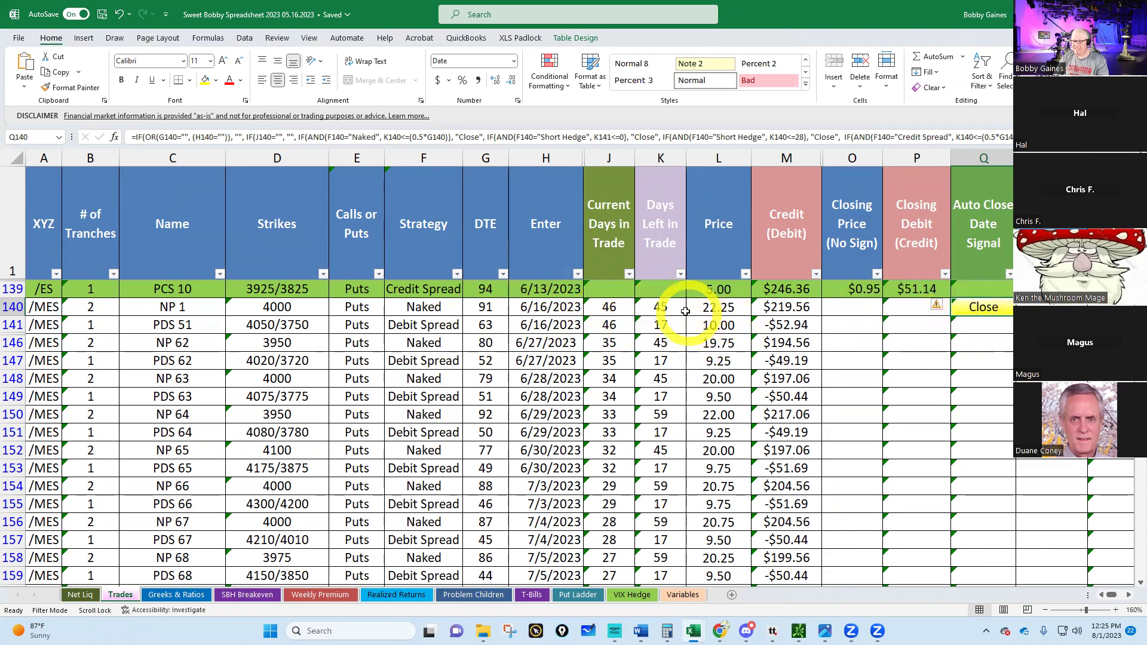
{"action": "left_click", "coordinate": [658, 307]}
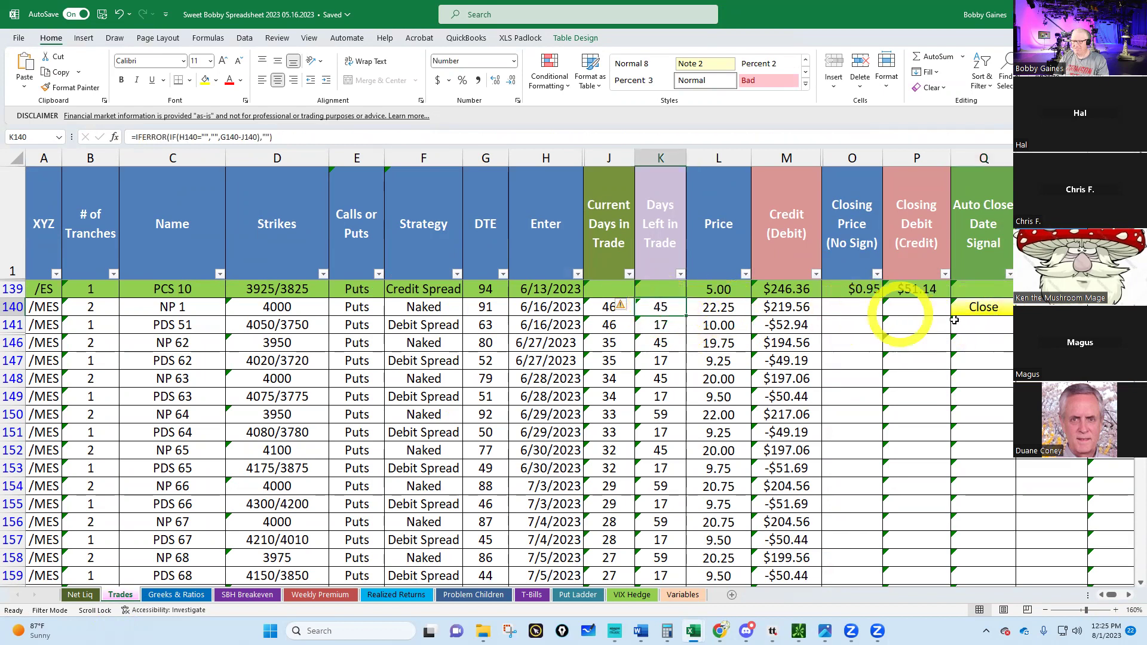
{"action": "left_click", "coordinate": [280, 304]}
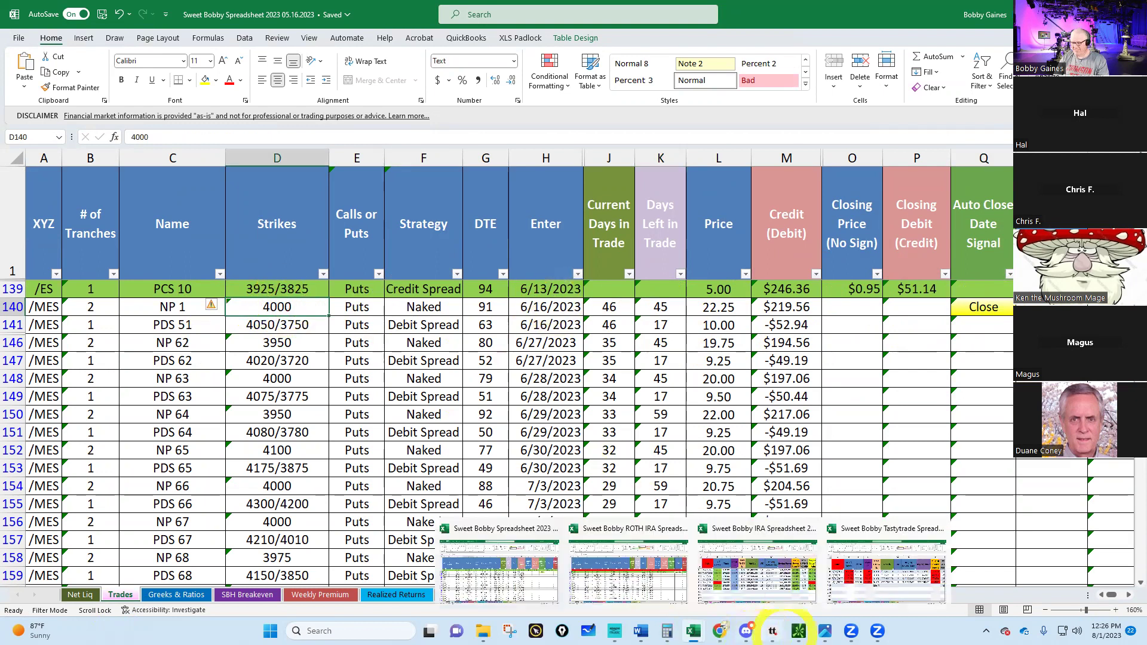
Switch to thinkorswim, show the position statement by groups and look through the groups for the naked puts.
{"action": "mouse_move", "coordinate": [798, 631]}
{"action": "left_click", "coordinate": [743, 564]}
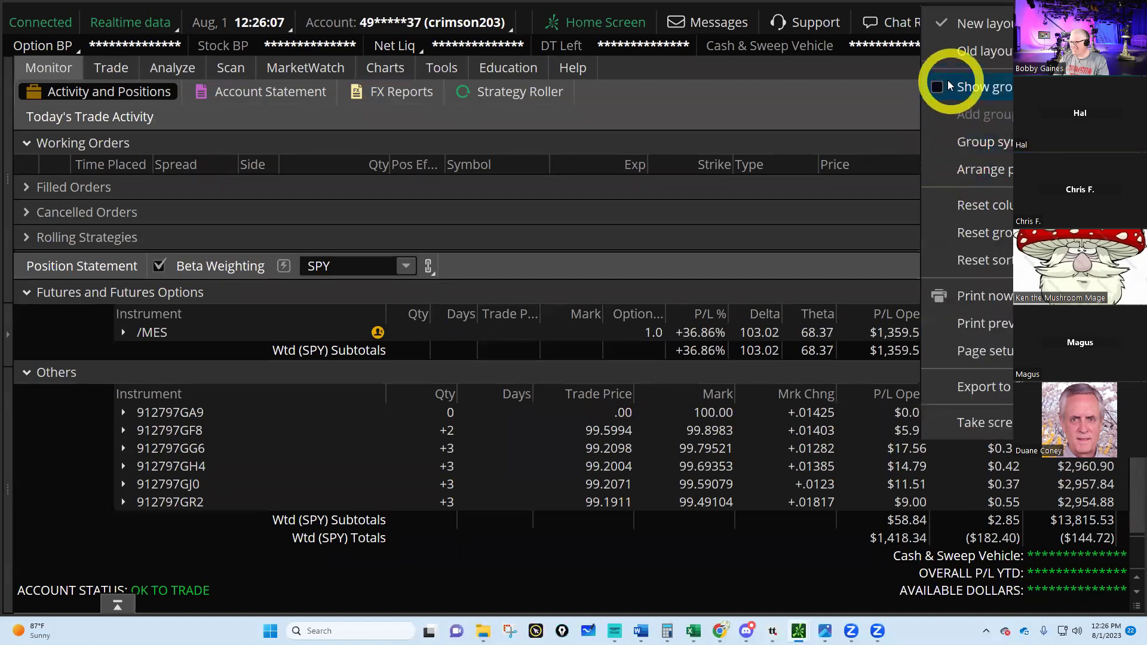
{"action": "left_click", "coordinate": [938, 82]}
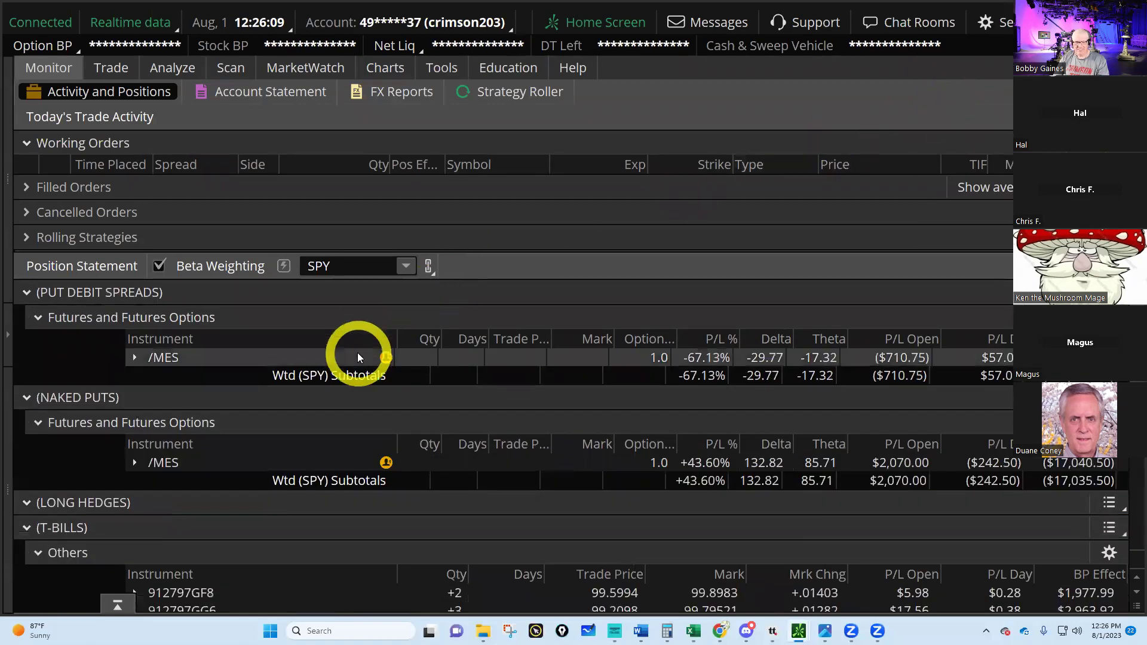
{"action": "scroll", "coordinate": [357, 353], "scroll_direction": "down", "scroll_amount": 3}
{"action": "scroll", "coordinate": [358, 357], "scroll_direction": "down", "scroll_amount": 5}
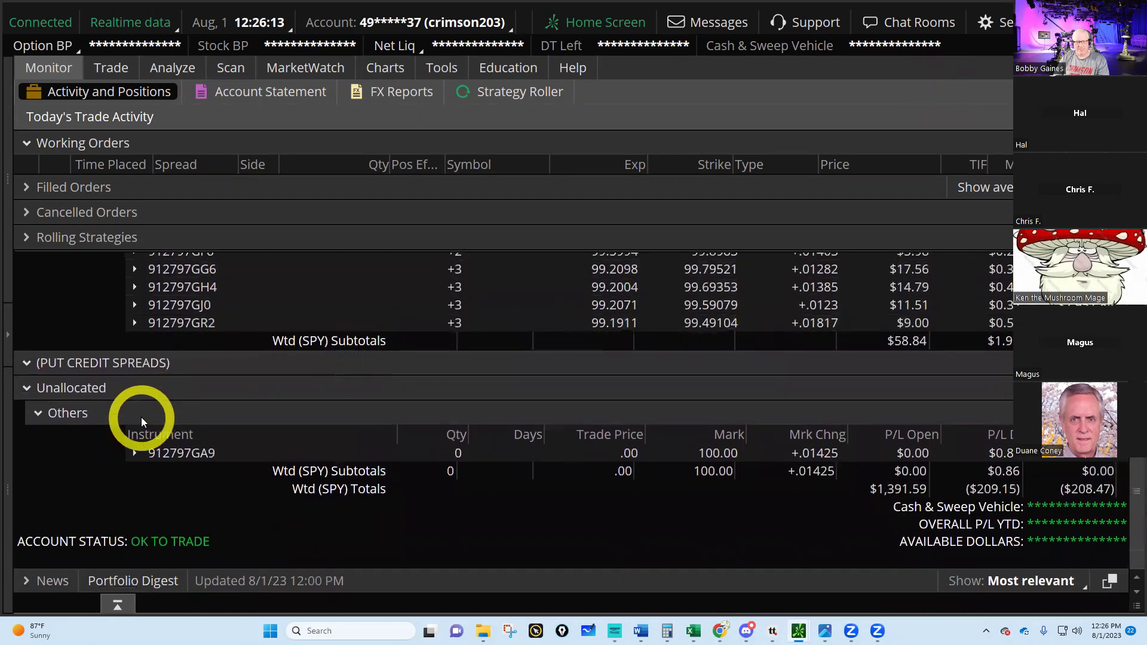
{"action": "scroll", "coordinate": [180, 410], "scroll_direction": "up", "scroll_amount": 2}
{"action": "scroll", "coordinate": [181, 409], "scroll_direction": "up", "scroll_amount": 5}
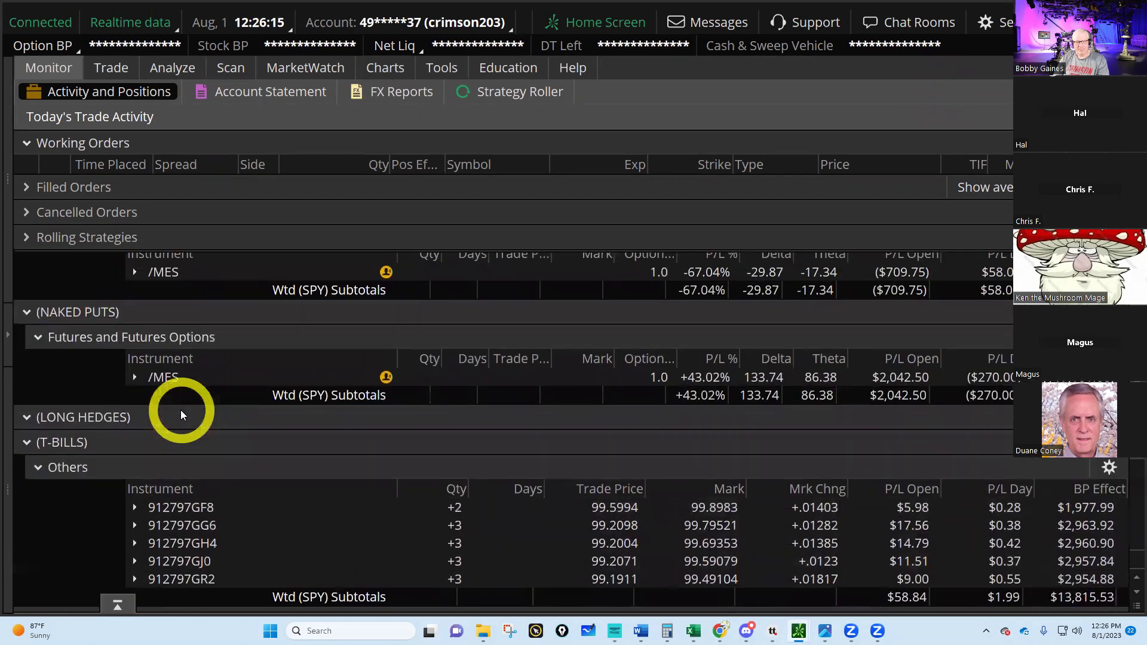
Expand the /MES positions under Naked Puts, look for the 4000 put, and compare it with NP 1's entry price in Excel.
{"action": "double_click", "coordinate": [167, 380]}
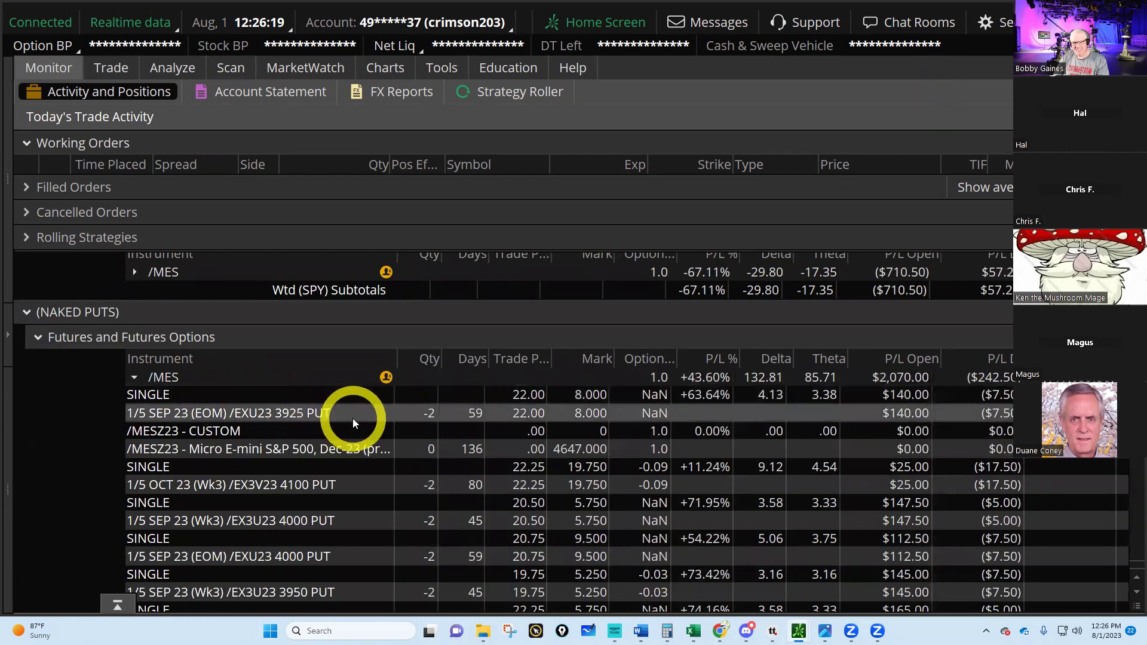
{"action": "scroll", "coordinate": [353, 418], "scroll_direction": "down", "scroll_amount": 2}
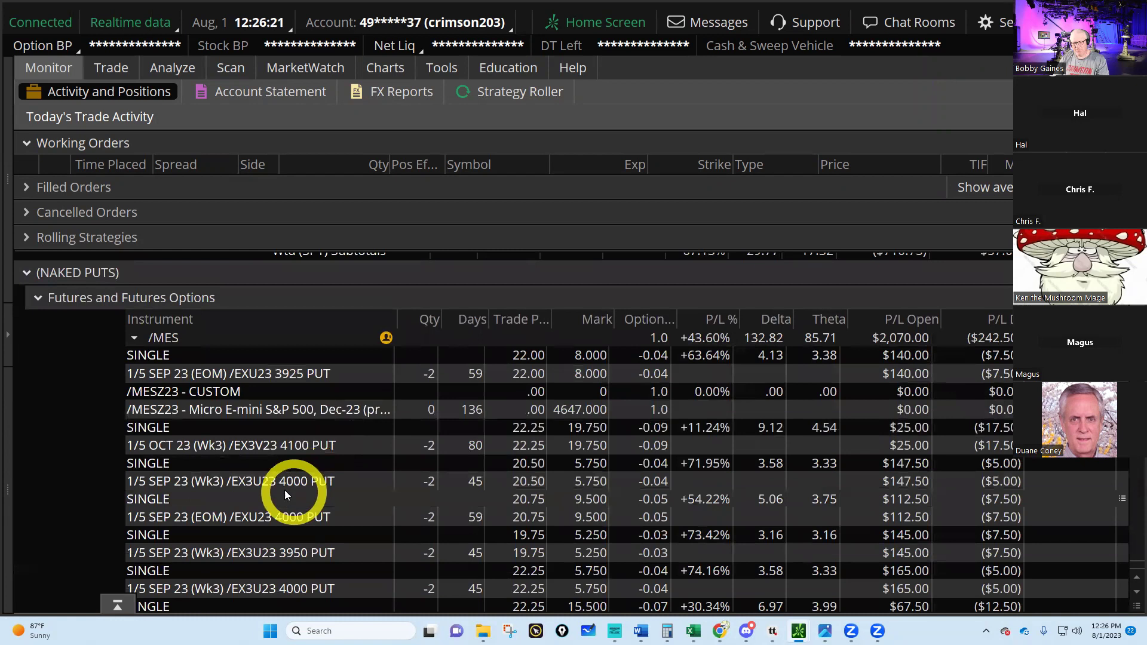
{"action": "scroll", "coordinate": [275, 484], "scroll_direction": "down", "scroll_amount": 1}
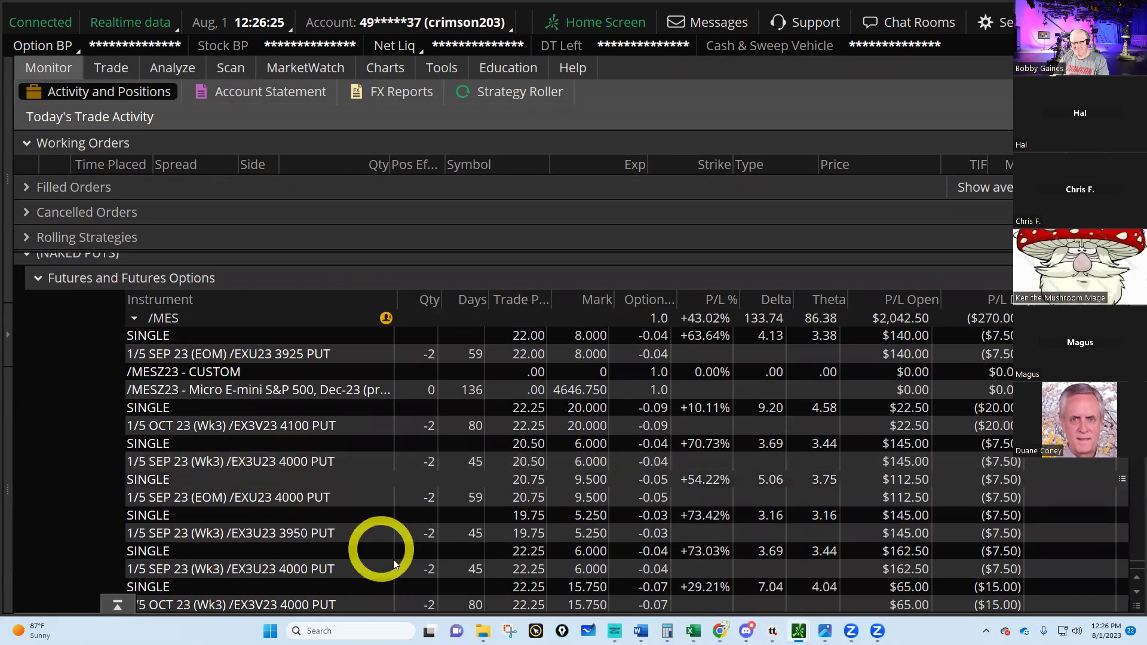
{"action": "scroll", "coordinate": [399, 570], "scroll_direction": "down", "scroll_amount": 1}
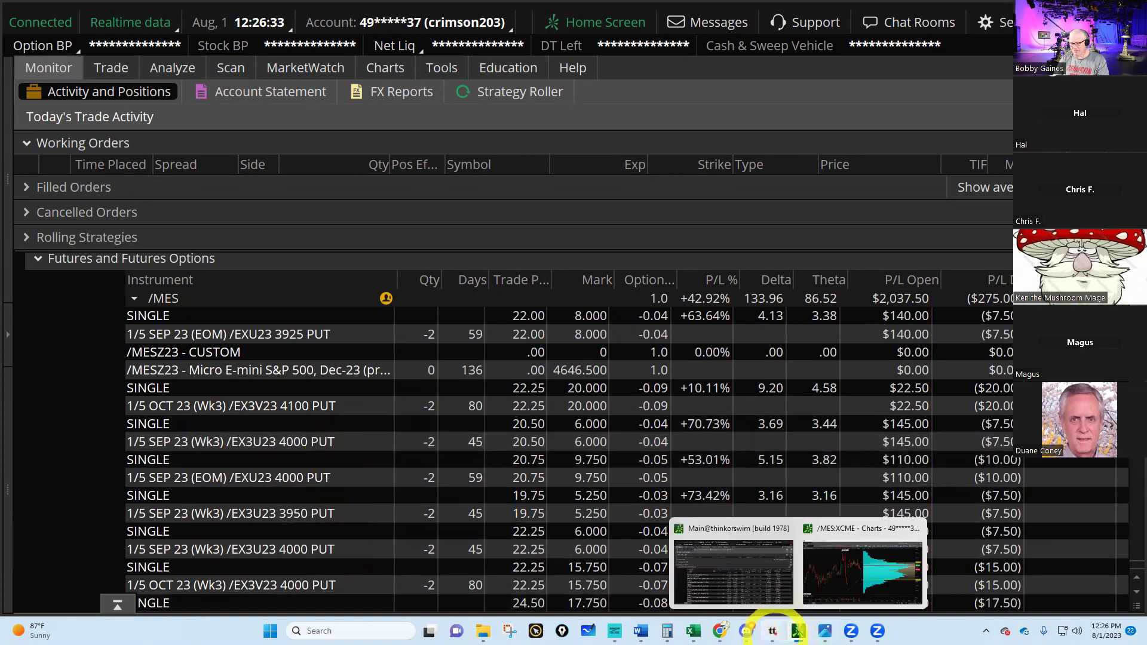
{"action": "mouse_move", "coordinate": [693, 629]}
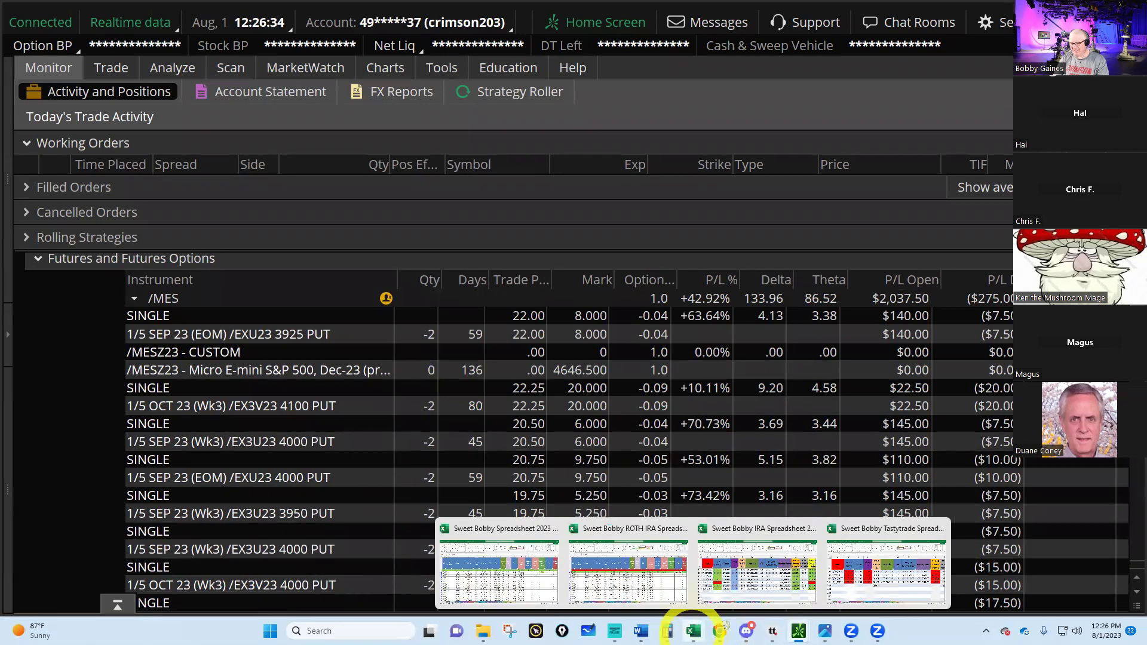
{"action": "left_click", "coordinate": [484, 579]}
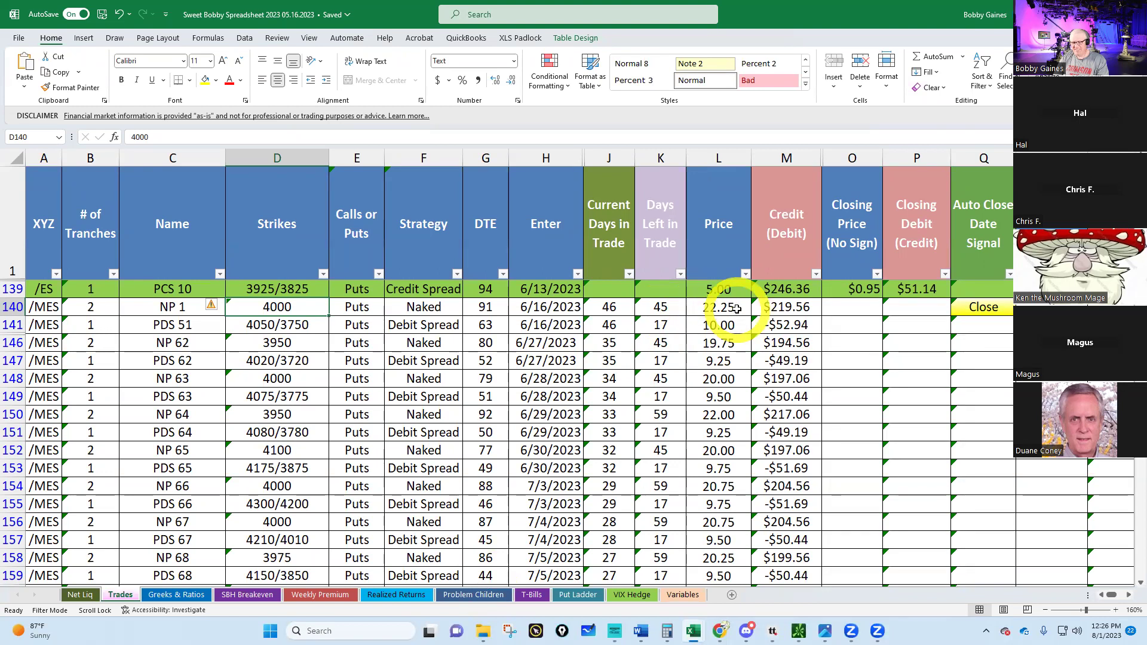
Back in thinkorswim, create a closing order for the two SEP 23 (Wk3) /EX3U23 4000 puts with the 22.25 trade price.
{"action": "mouse_move", "coordinate": [691, 627]}
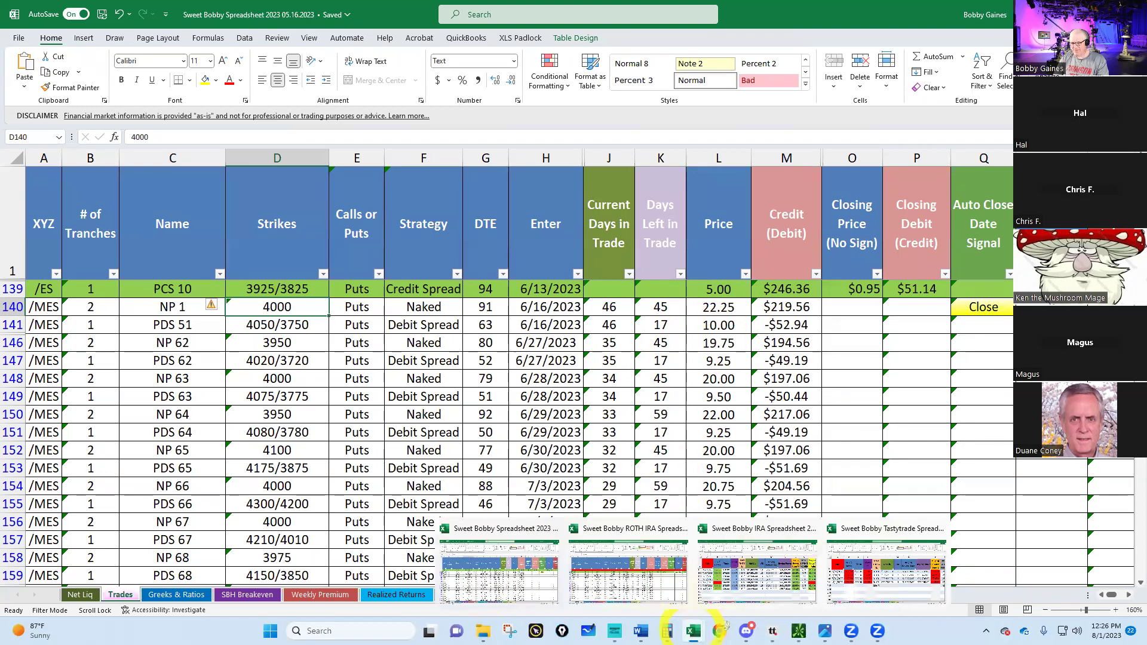
{"action": "mouse_move", "coordinate": [797, 631]}
{"action": "left_click", "coordinate": [746, 588]}
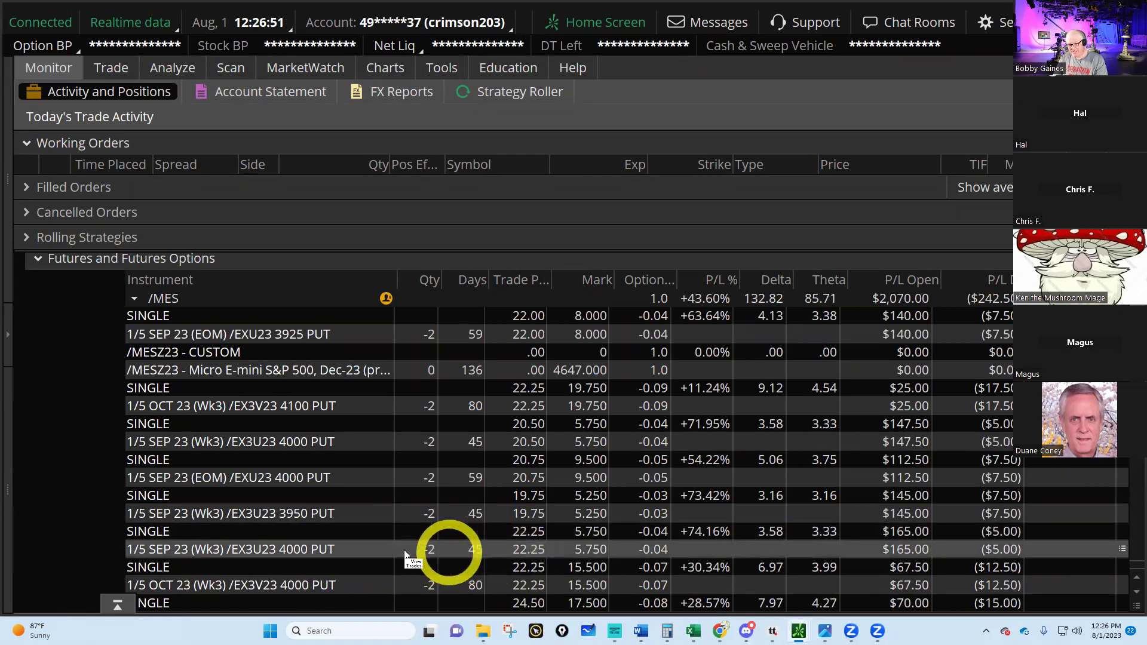
{"action": "right_click", "coordinate": [315, 548]}
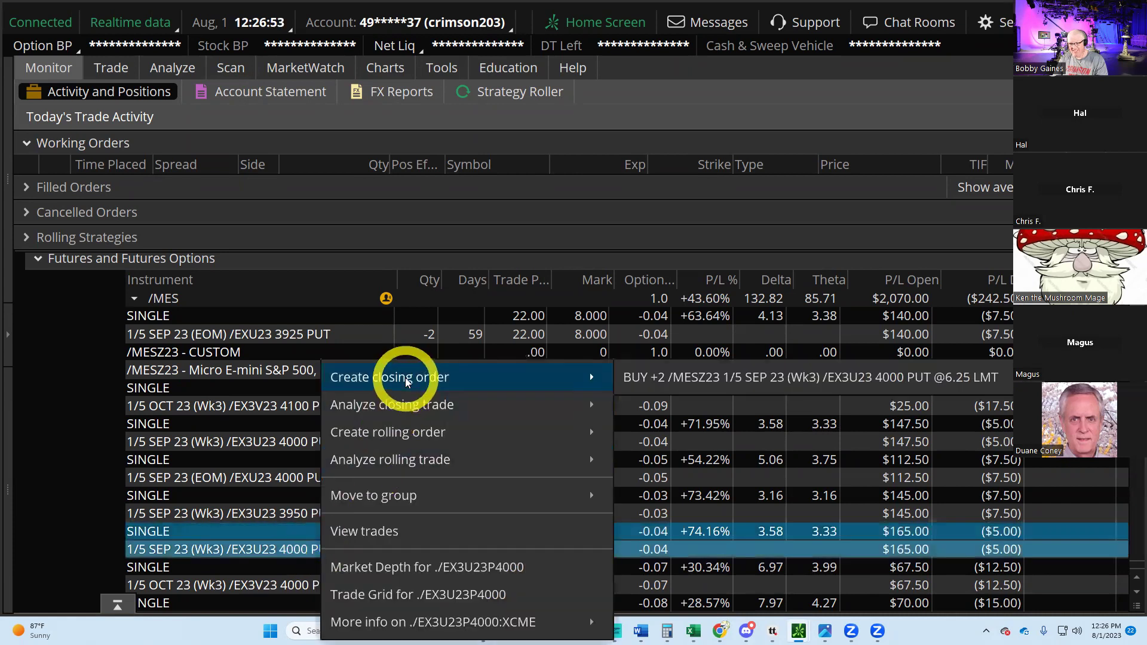
{"action": "left_click", "coordinate": [791, 379]}
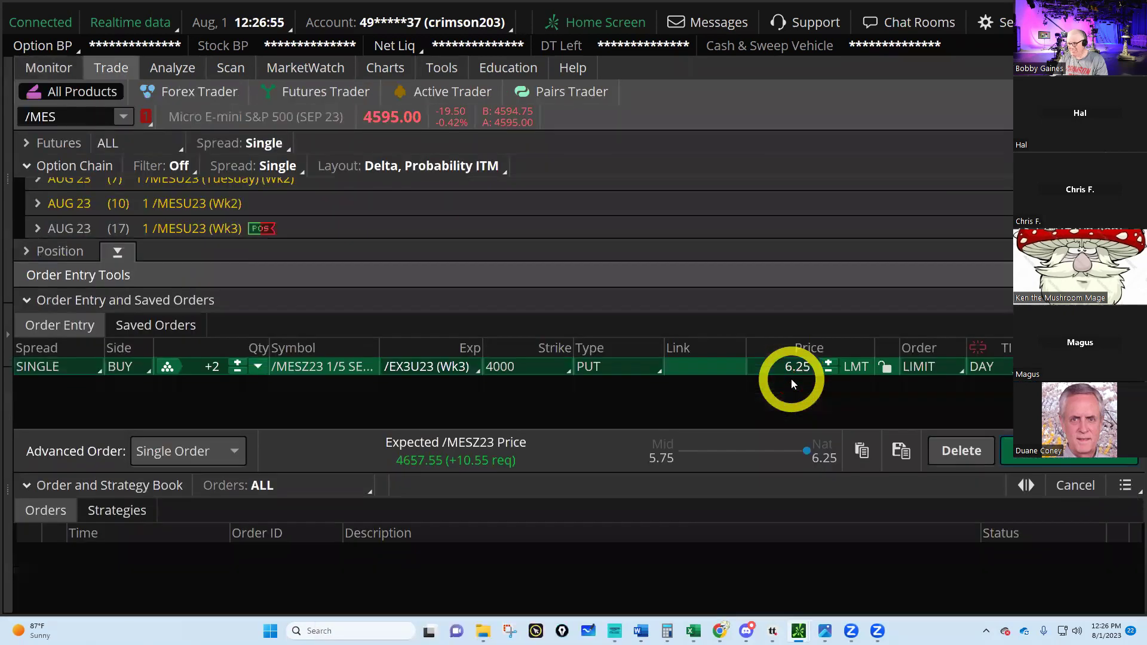
Set the closing order's limit price to 6.00 and send the order.
{"action": "left_click", "coordinate": [828, 372]}
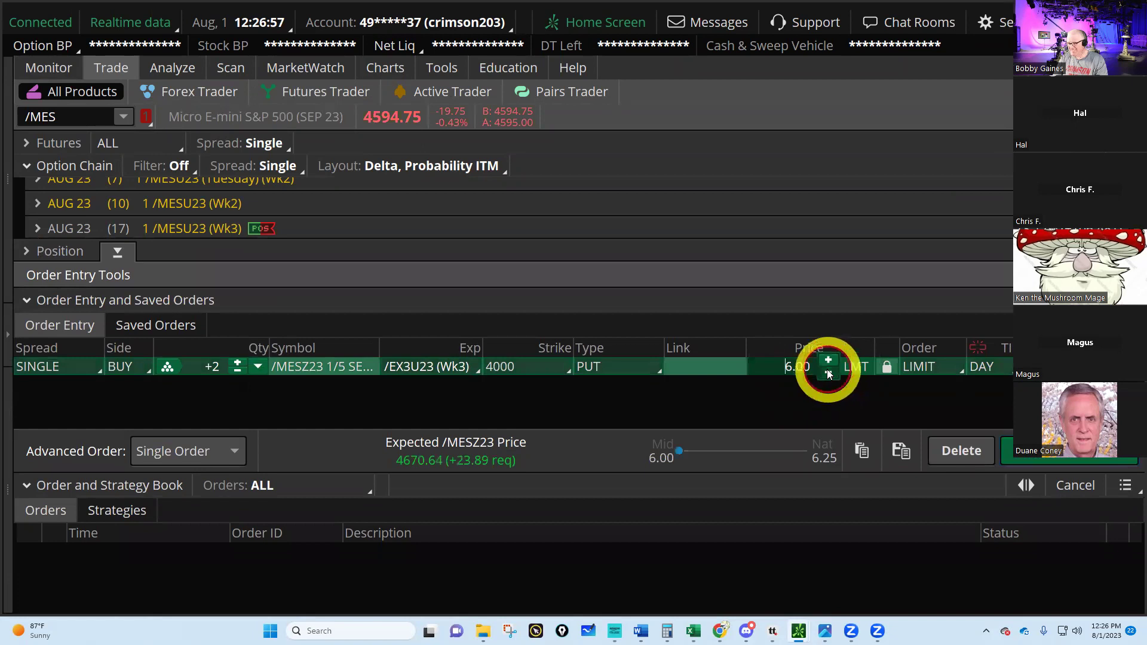
{"action": "left_click", "coordinate": [1058, 457]}
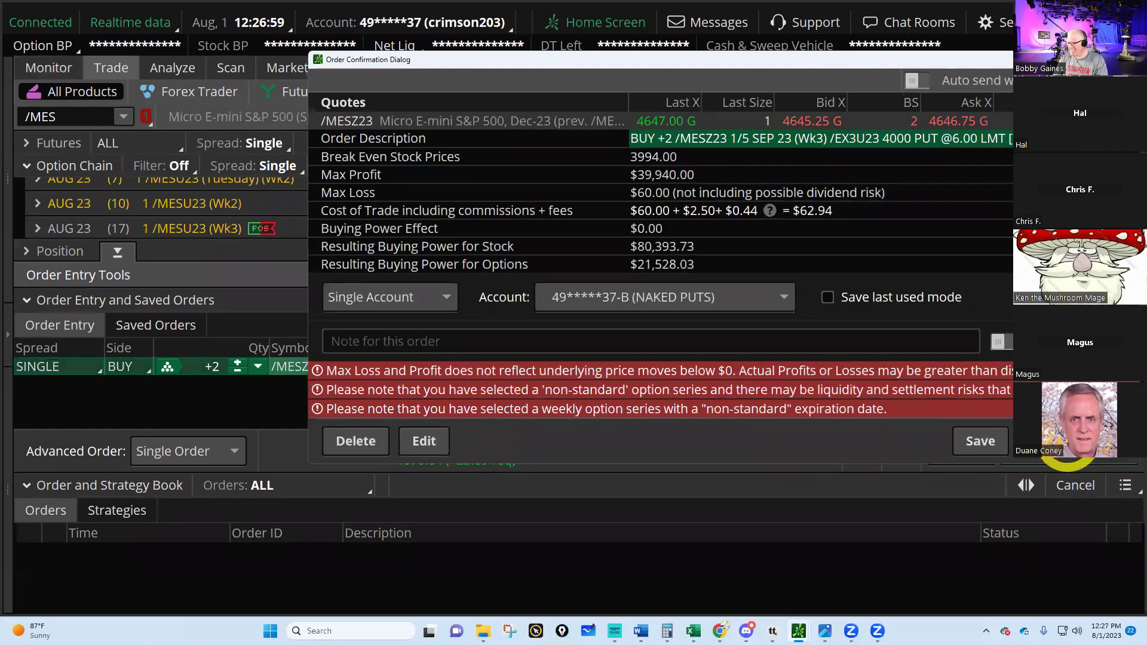
{"action": "left_click", "coordinate": [1054, 441]}
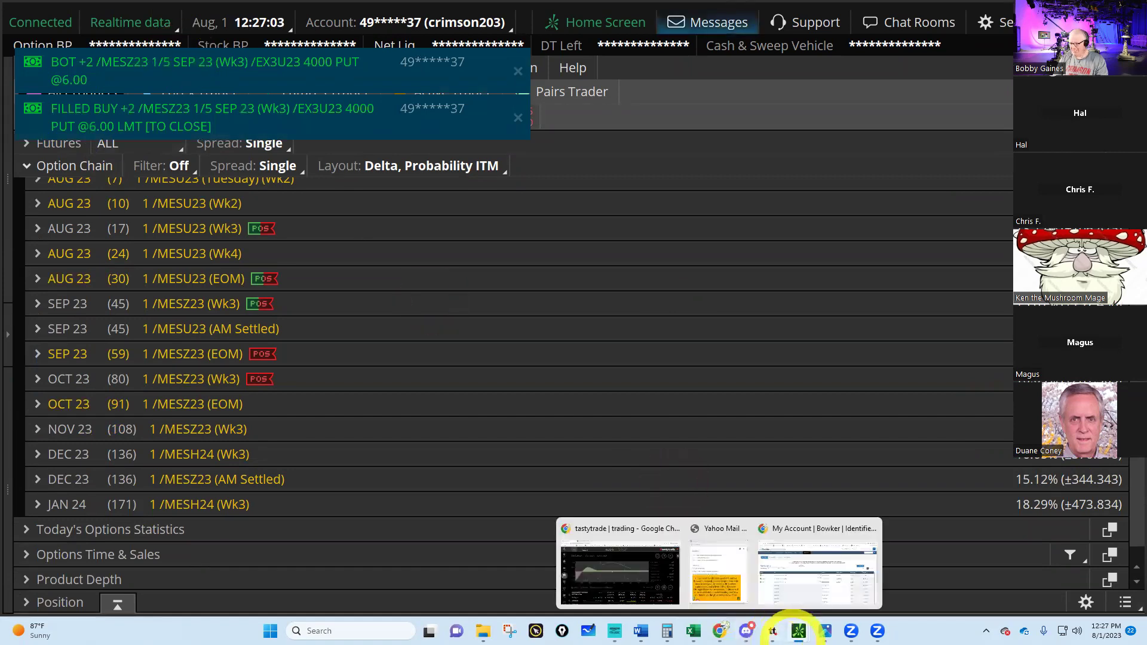
Return to the Trades sheet in Excel and record a closing price of 6 and exit date of 8/1/23 for NP 1.
{"action": "mouse_move", "coordinate": [693, 628]}
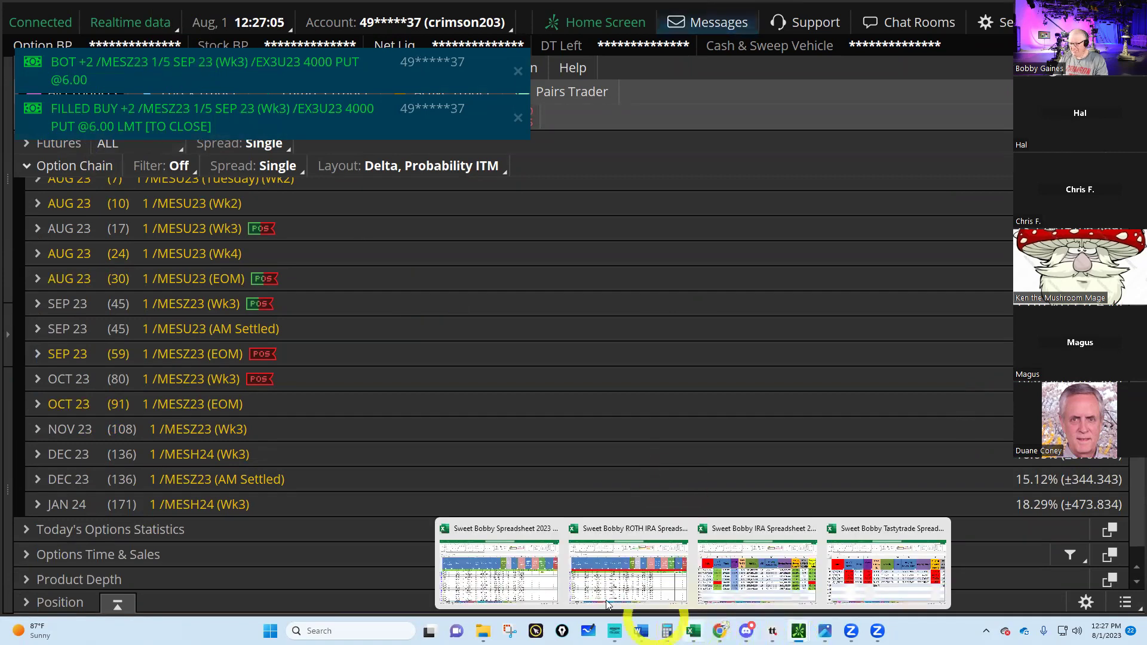
{"action": "left_click", "coordinate": [534, 591]}
{"action": "left_click", "coordinate": [850, 310]}
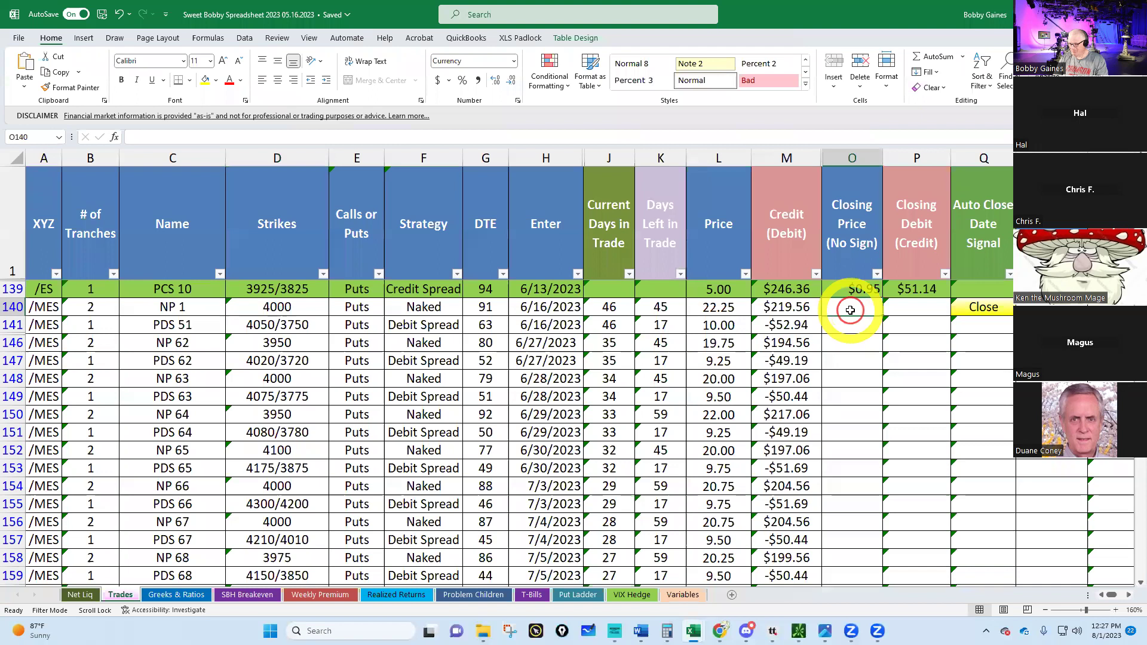
{"action": "type", "text": "6"}
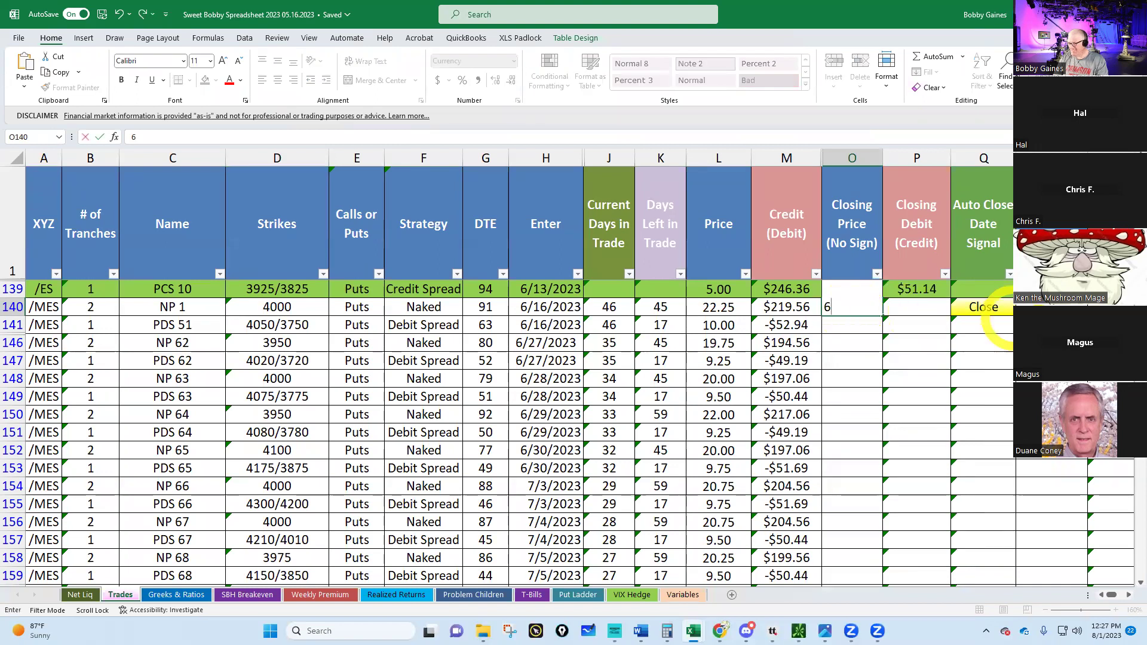
{"action": "left_click", "coordinate": [1016, 307]}
{"action": "type", "text": "8/1"}
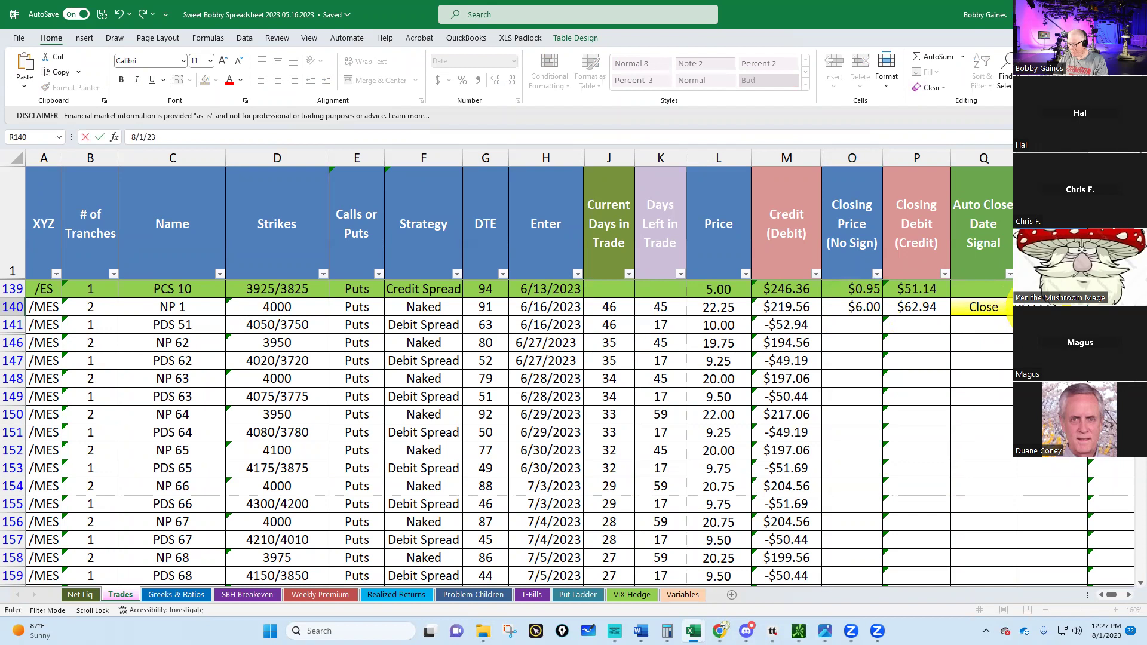
{"action": "type", "text": "/23"}
{"action": "key", "text": "Return"}
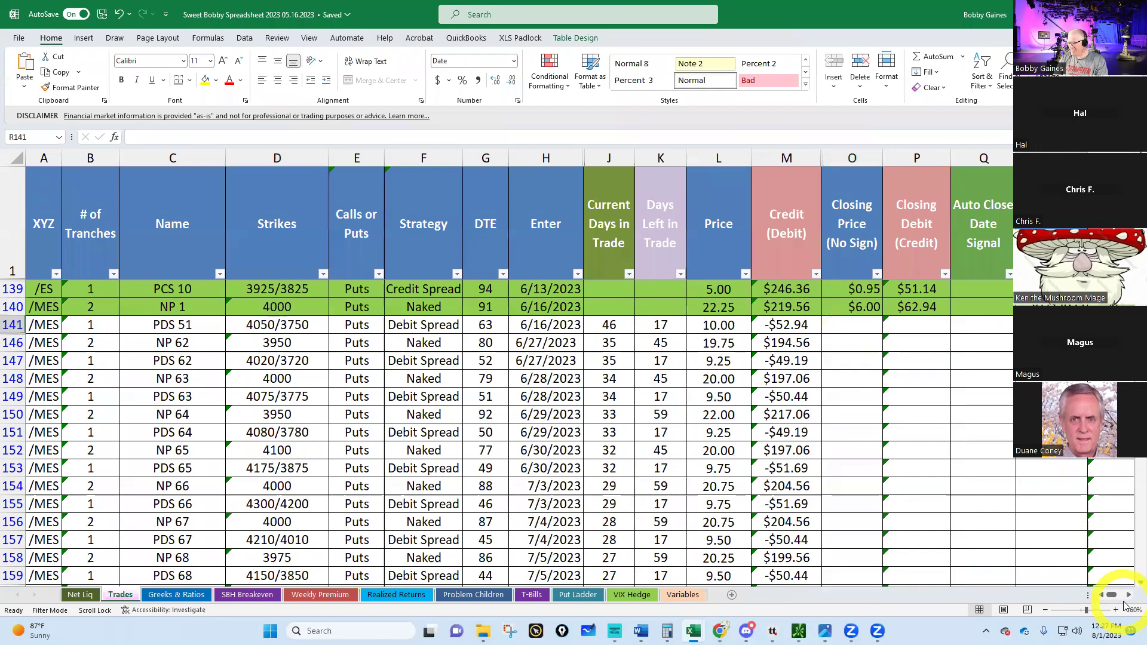
Review the final days in trade, debit and profit/loss columns for the closed NP 1 trade.
{"action": "left_click", "coordinate": [1128, 595]}
{"action": "left_click", "coordinate": [1127, 595]}
{"action": "left_click", "coordinate": [1127, 595]}
{"action": "left_click", "coordinate": [1127, 595]}
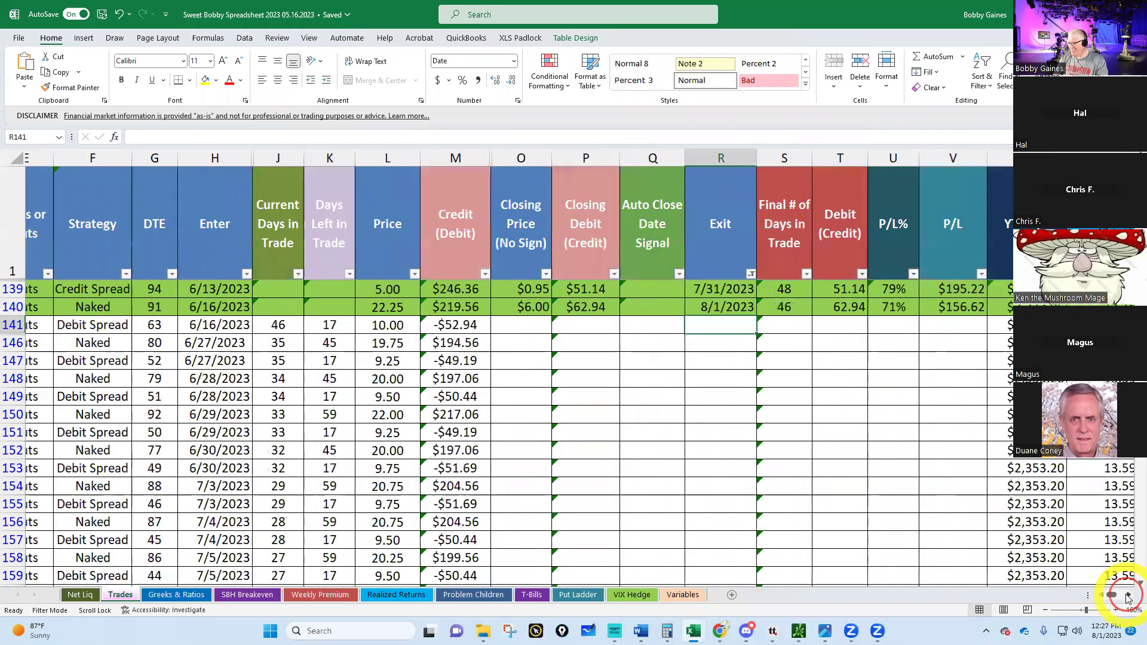
{"action": "left_click", "coordinate": [1128, 595]}
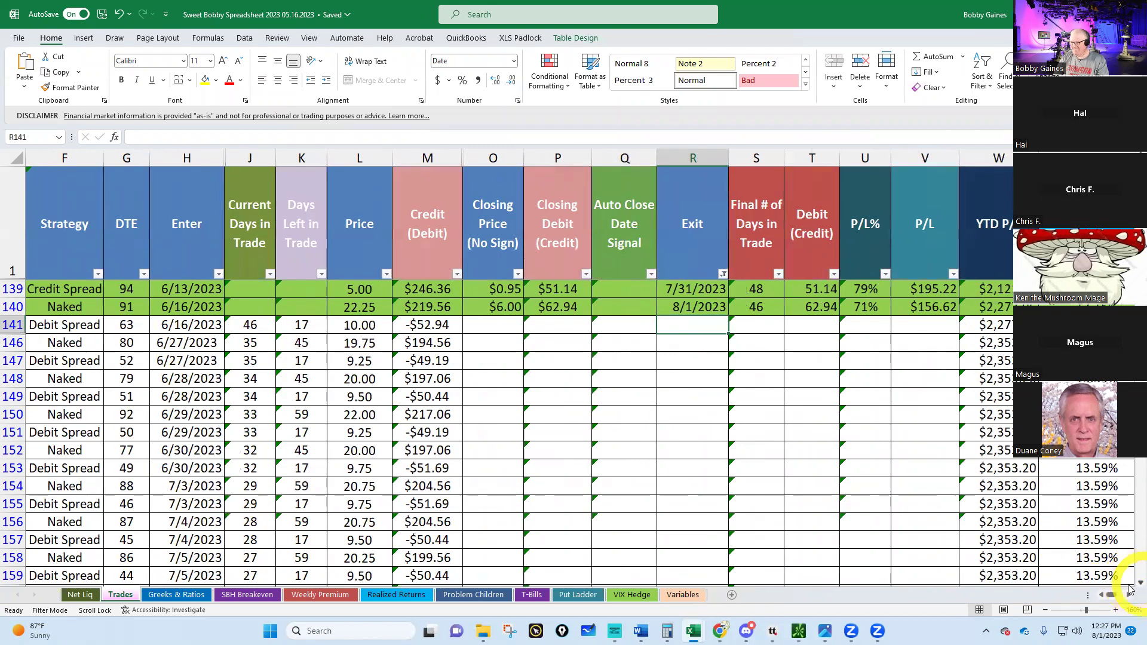
{"action": "scroll", "coordinate": [1129, 588], "scroll_direction": "down", "scroll_amount": 1}
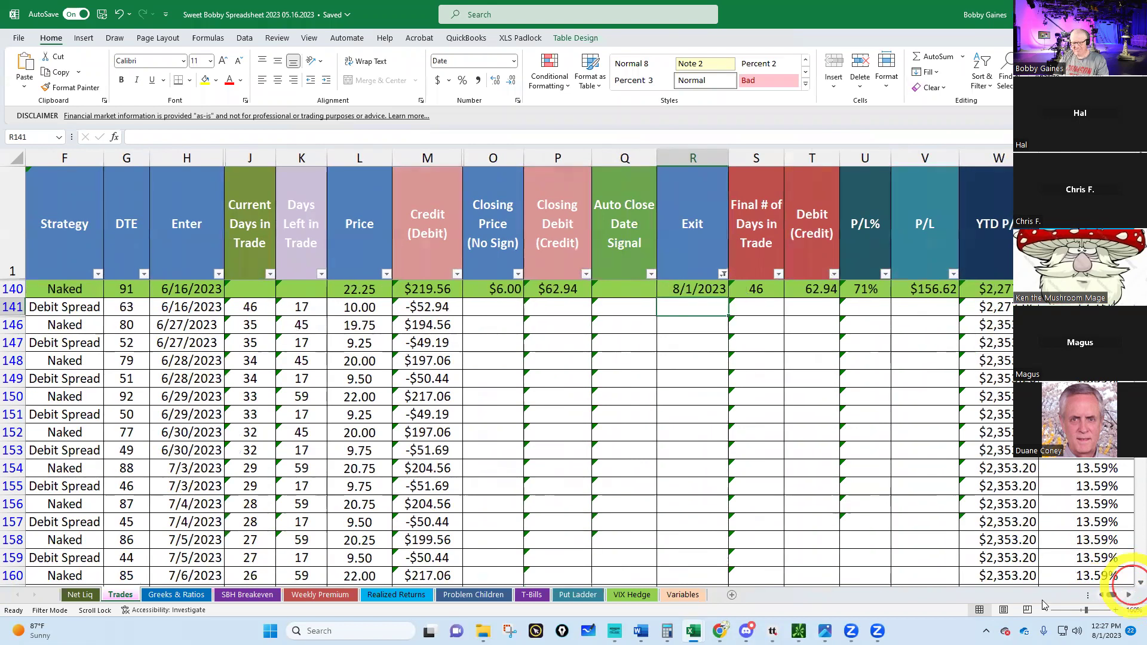
Look over the Greeks & Ratios, Weekly Premium and Realized Returns sheets.
{"action": "left_click", "coordinate": [176, 595]}
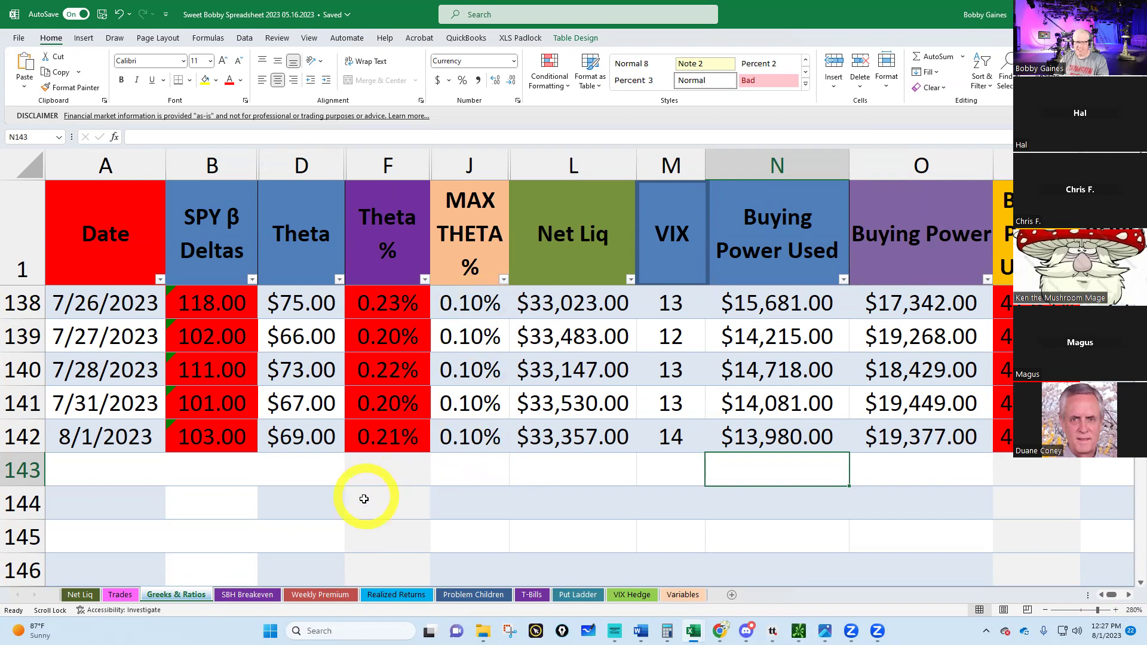
{"action": "left_click", "coordinate": [328, 595]}
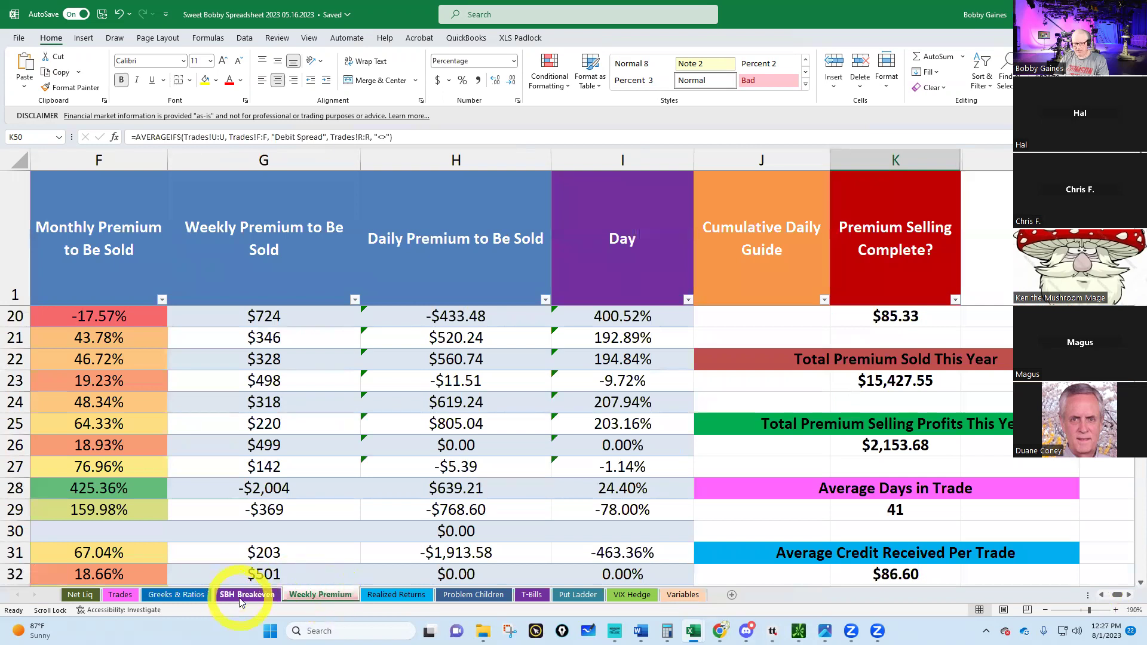
{"action": "left_click", "coordinate": [397, 595]}
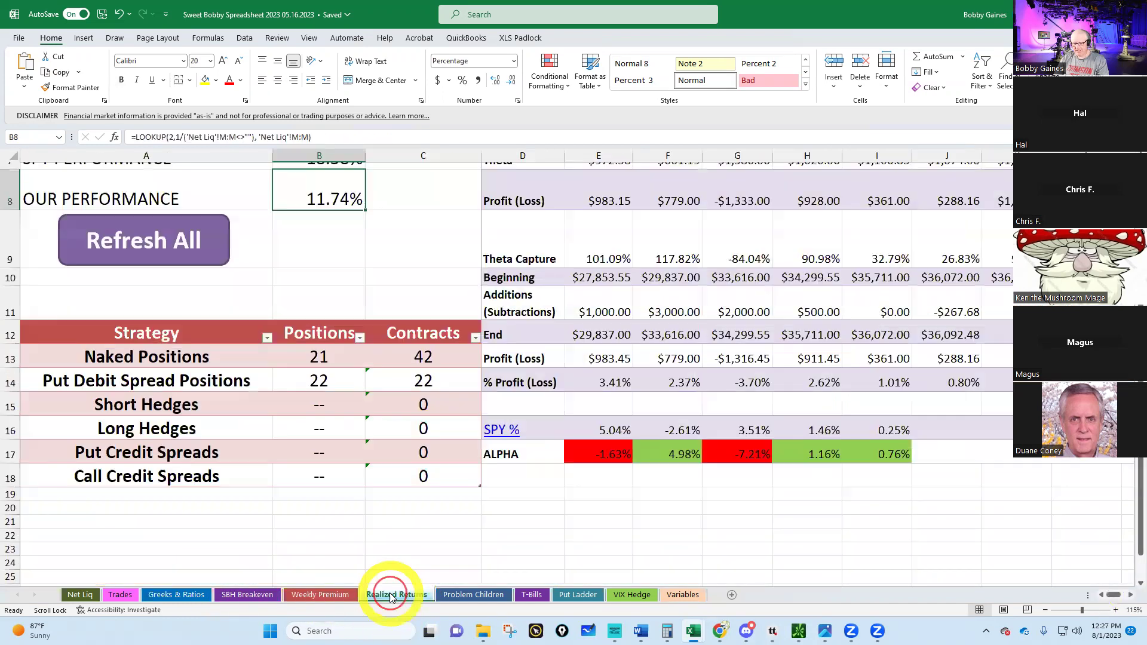
{"action": "scroll", "coordinate": [463, 548], "scroll_direction": "up", "scroll_amount": 2}
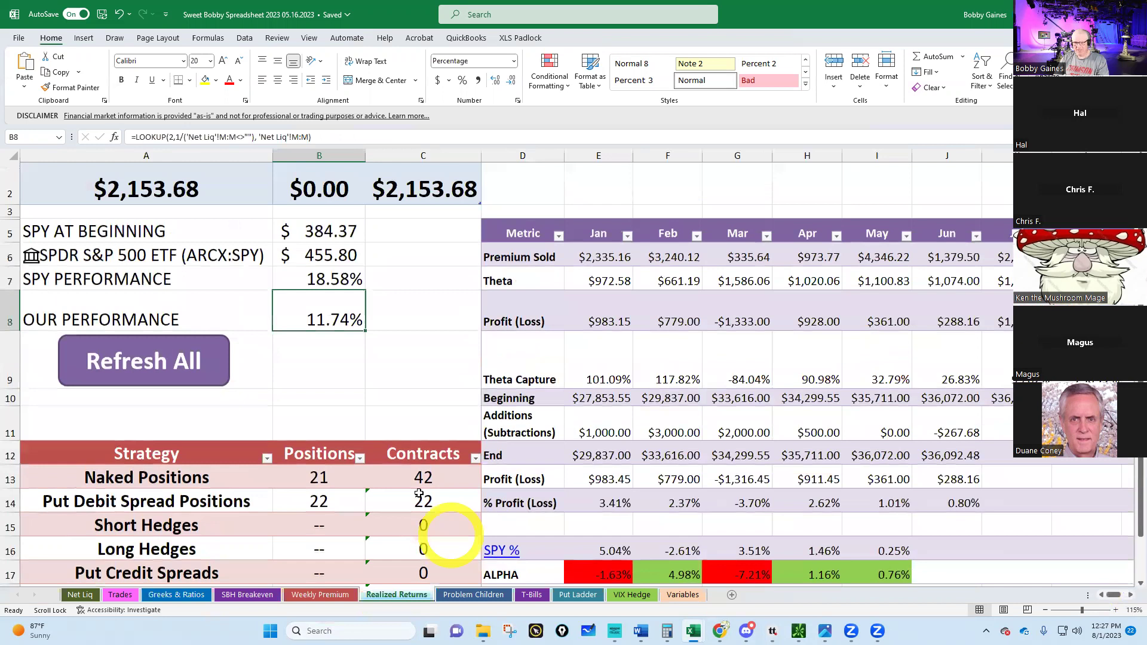
Look up the 7/31/2023 net liq, and enter 33530 as July's End value and -4000 as its Additions (Subtractions) on Realized Returns.
{"action": "left_click", "coordinate": [70, 595]}
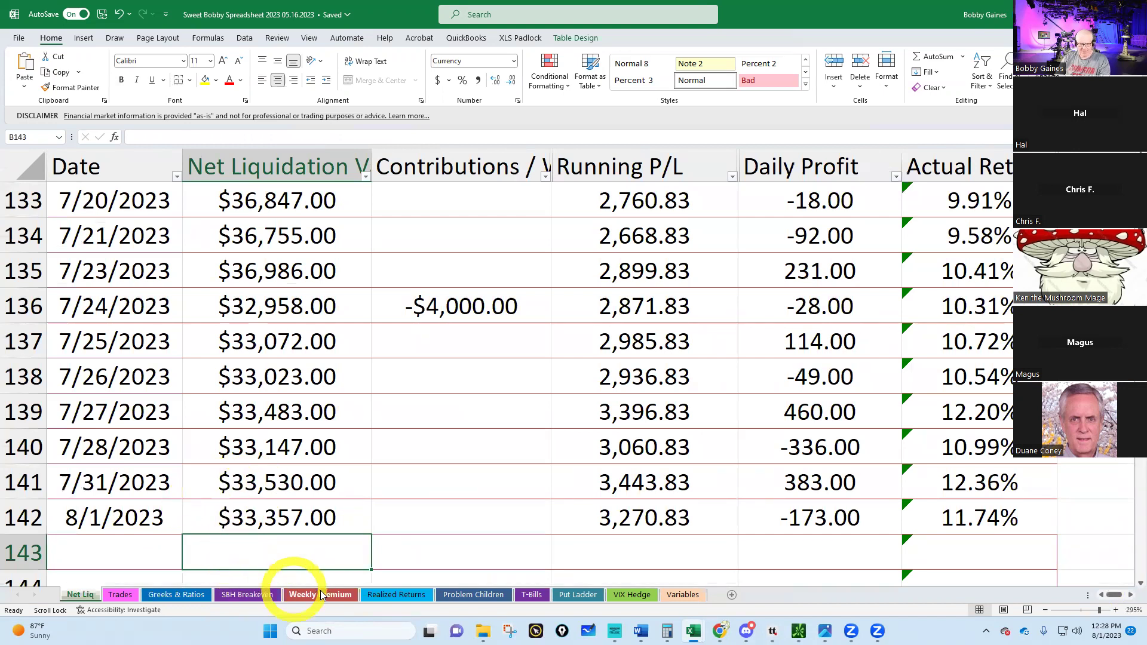
{"action": "left_click", "coordinate": [386, 595]}
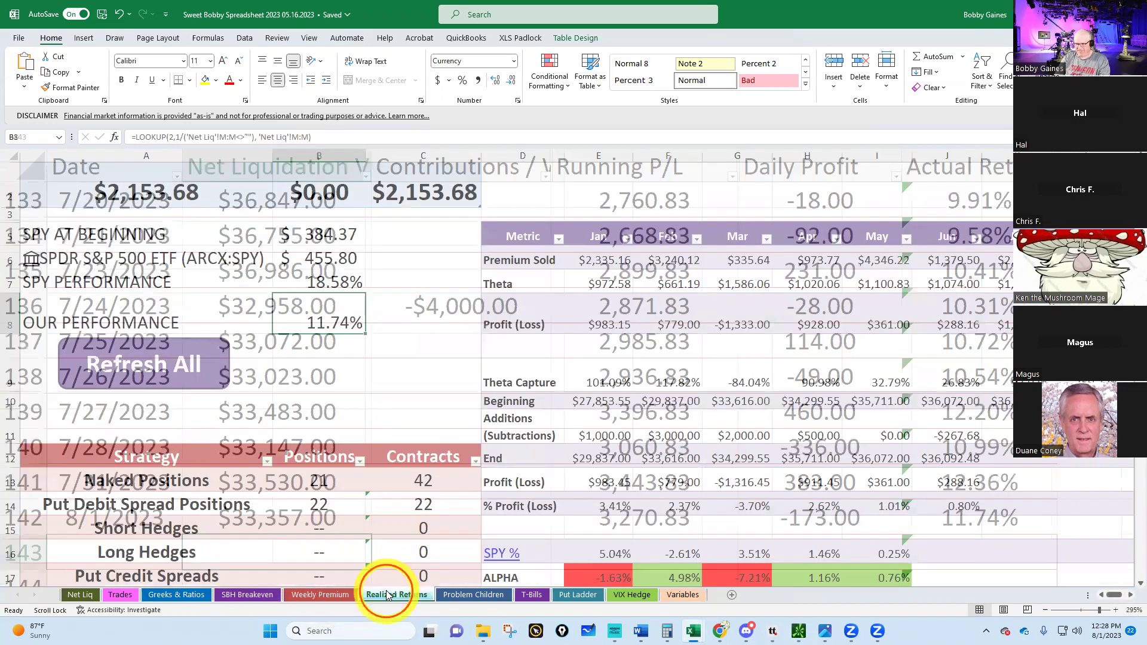
{"action": "left_click", "coordinate": [1009, 457]}
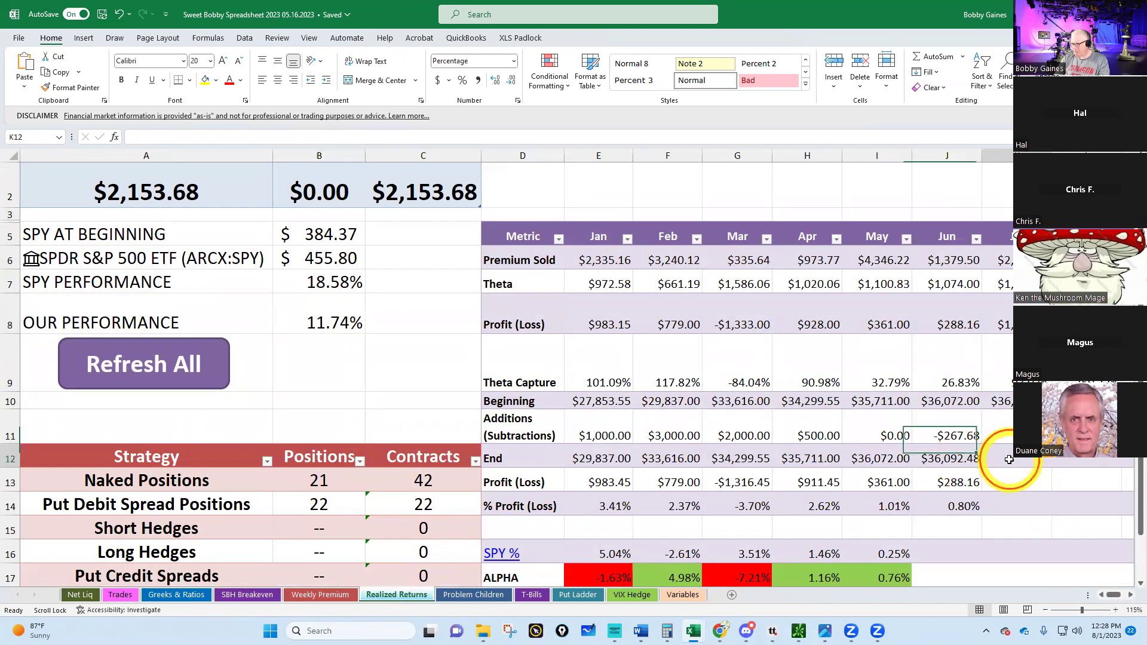
{"action": "type", "text": "33530"}
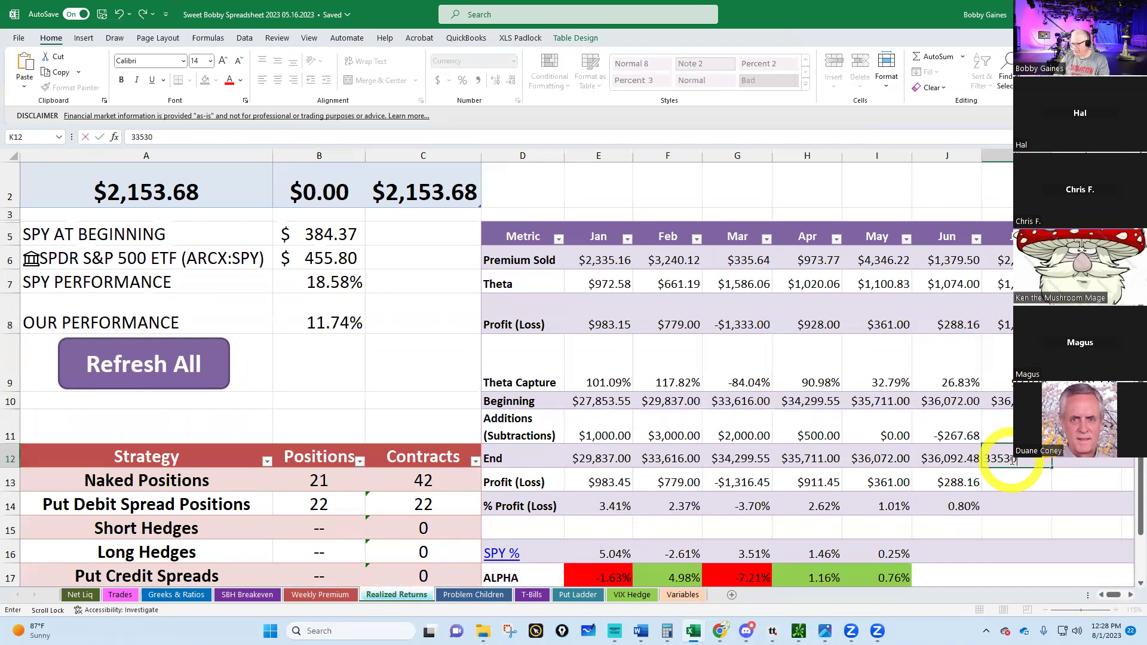
{"action": "key", "text": "Return"}
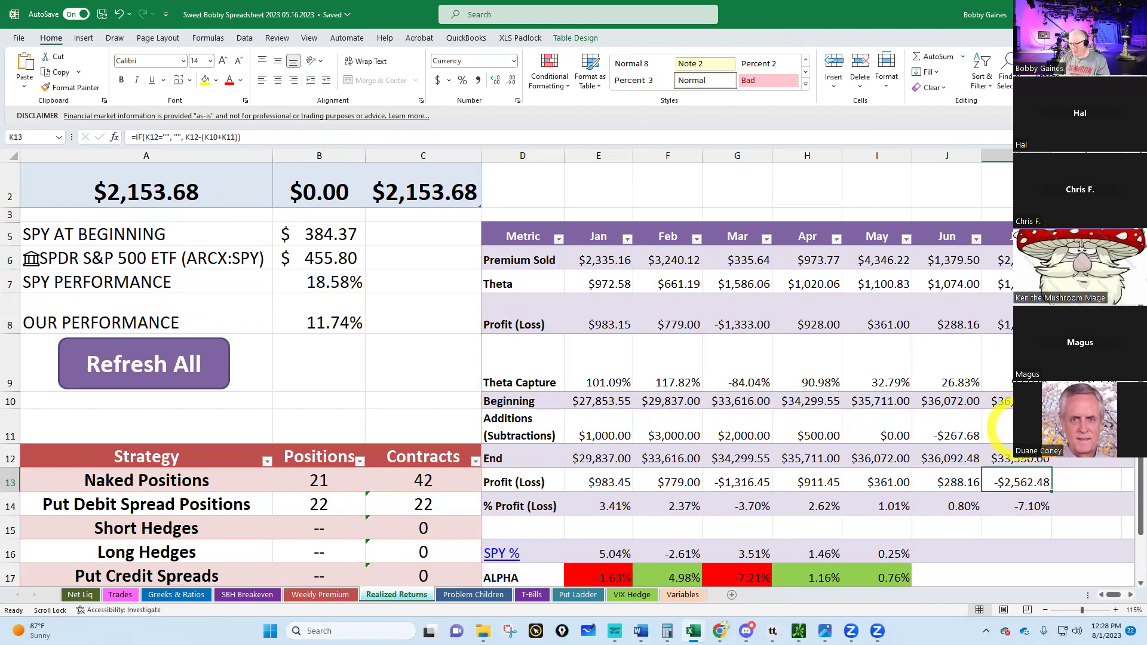
{"action": "left_click", "coordinate": [1003, 429]}
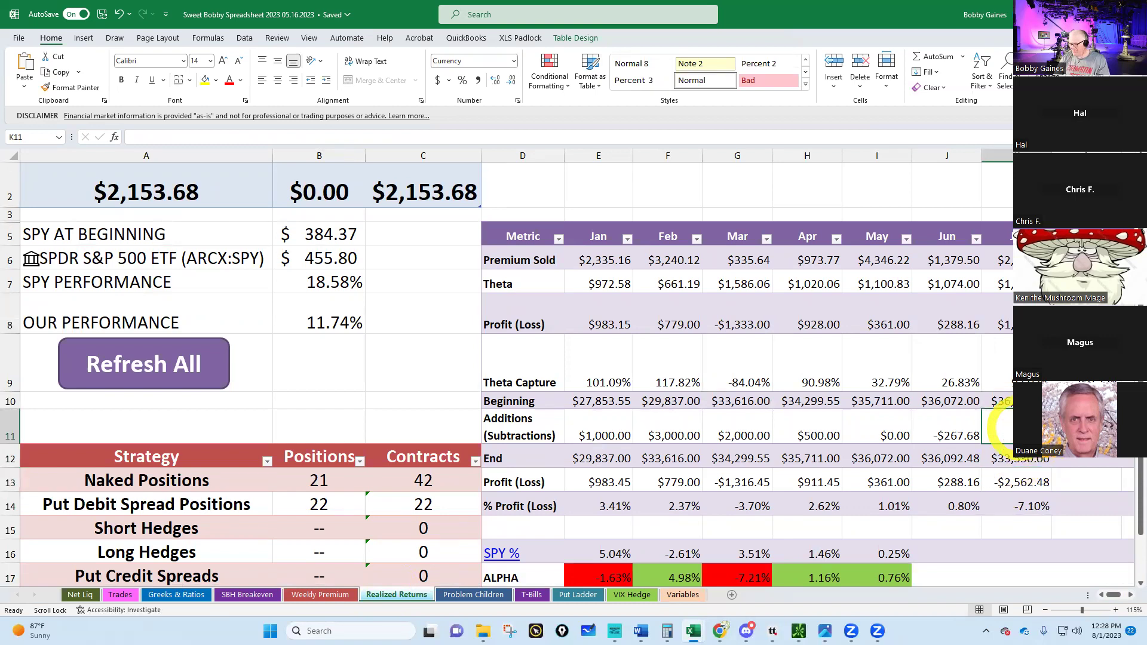
{"action": "type", "text": "-4000"}
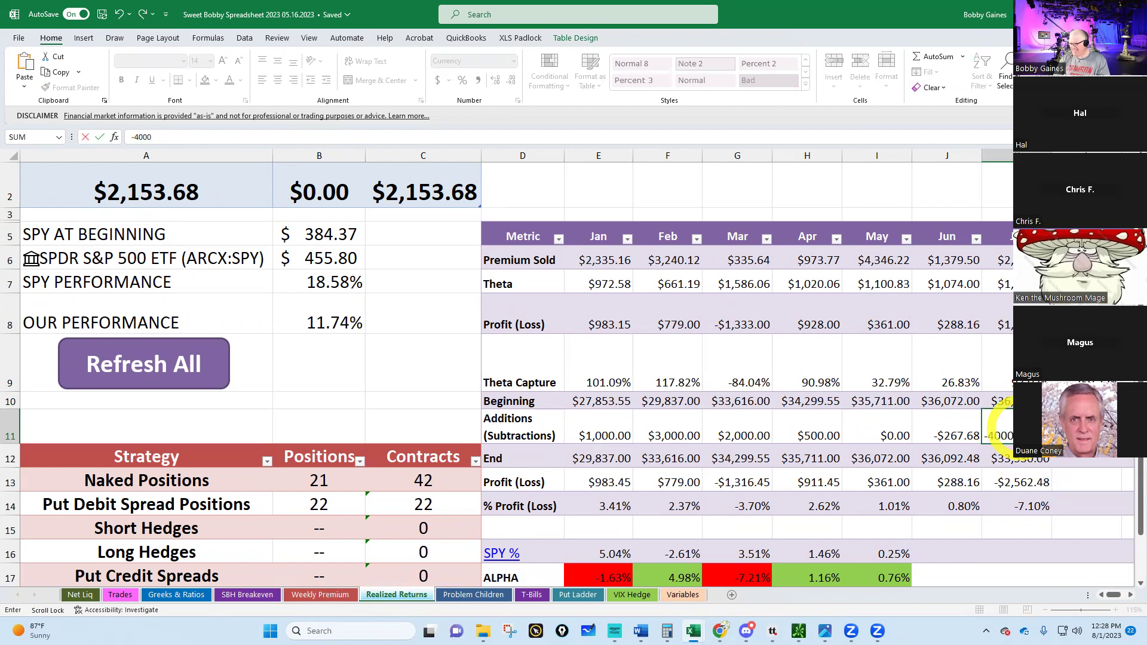
{"action": "key", "text": "Return"}
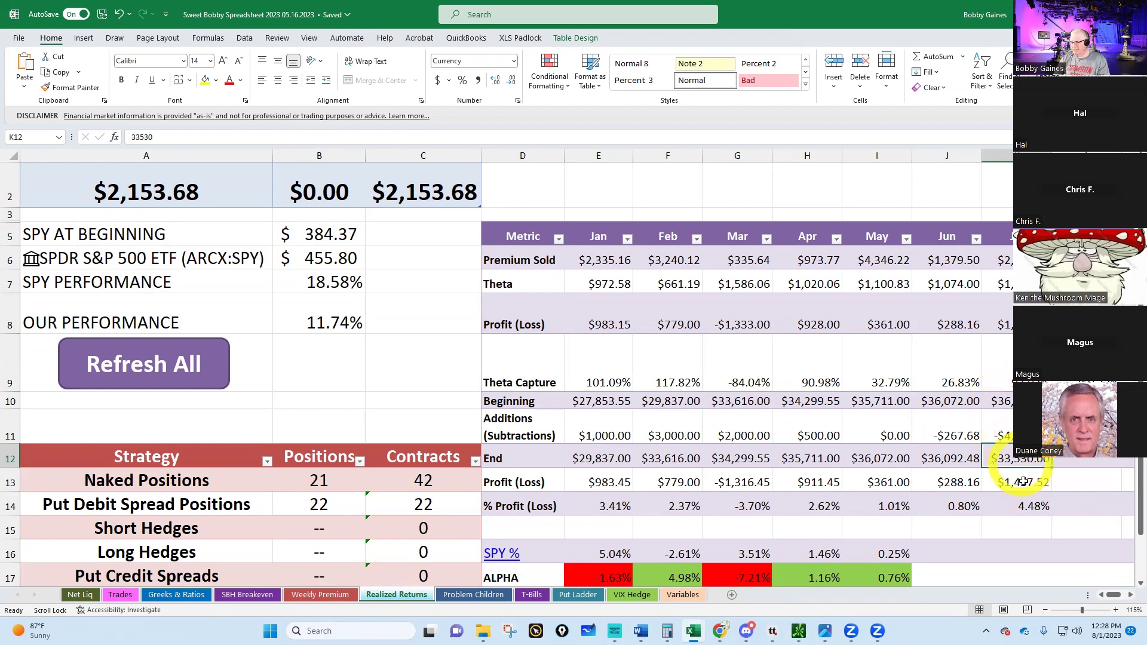
Check July's percentage profit in Calculator by dividing 1437.52 by 32092.48, and close the calculator.
{"action": "left_click", "coordinate": [1027, 510]}
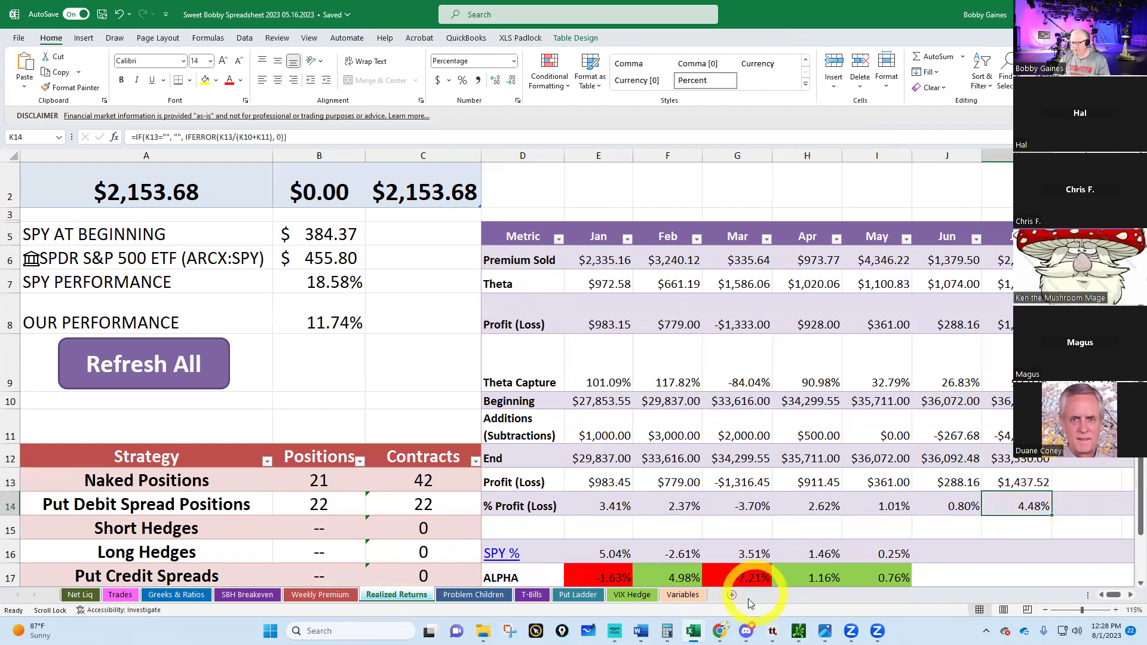
{"action": "left_click", "coordinate": [667, 630]}
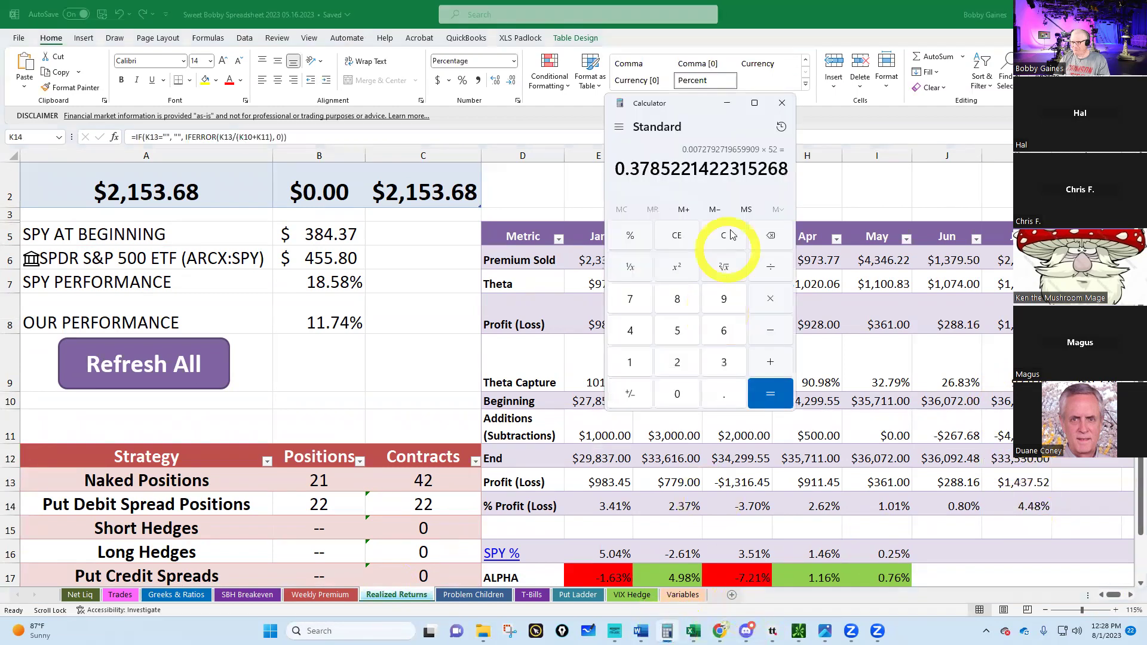
{"action": "left_click", "coordinate": [724, 235]}
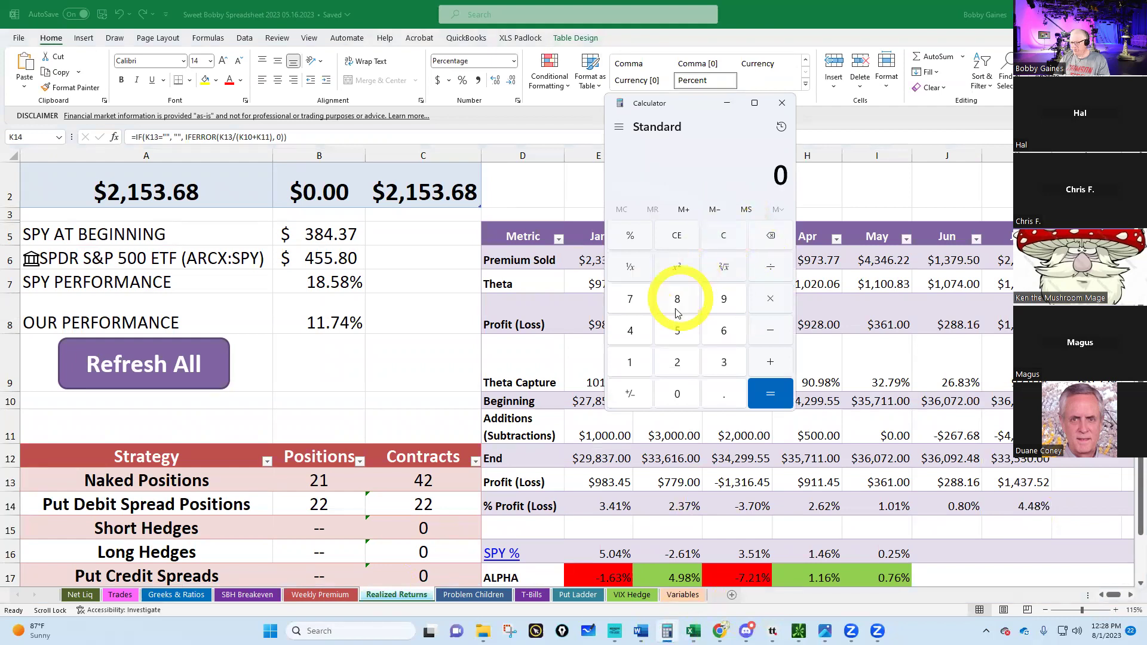
{"action": "left_click", "coordinate": [631, 357]}
{"action": "left_click", "coordinate": [633, 330]}
{"action": "left_click", "coordinate": [726, 359]}
{"action": "left_click", "coordinate": [631, 302]}
{"action": "left_click", "coordinate": [721, 392]}
{"action": "left_click", "coordinate": [678, 332]}
{"action": "left_click", "coordinate": [675, 357]}
{"action": "left_click", "coordinate": [769, 268]}
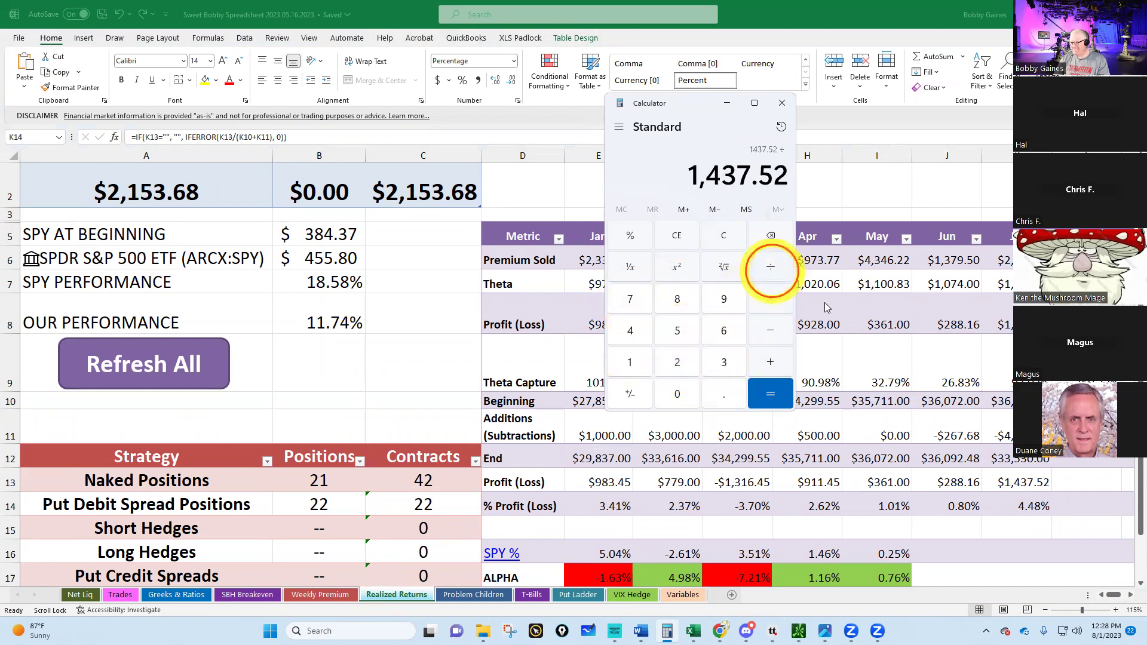
{"action": "left_click", "coordinate": [723, 364]}
{"action": "left_click", "coordinate": [677, 362]}
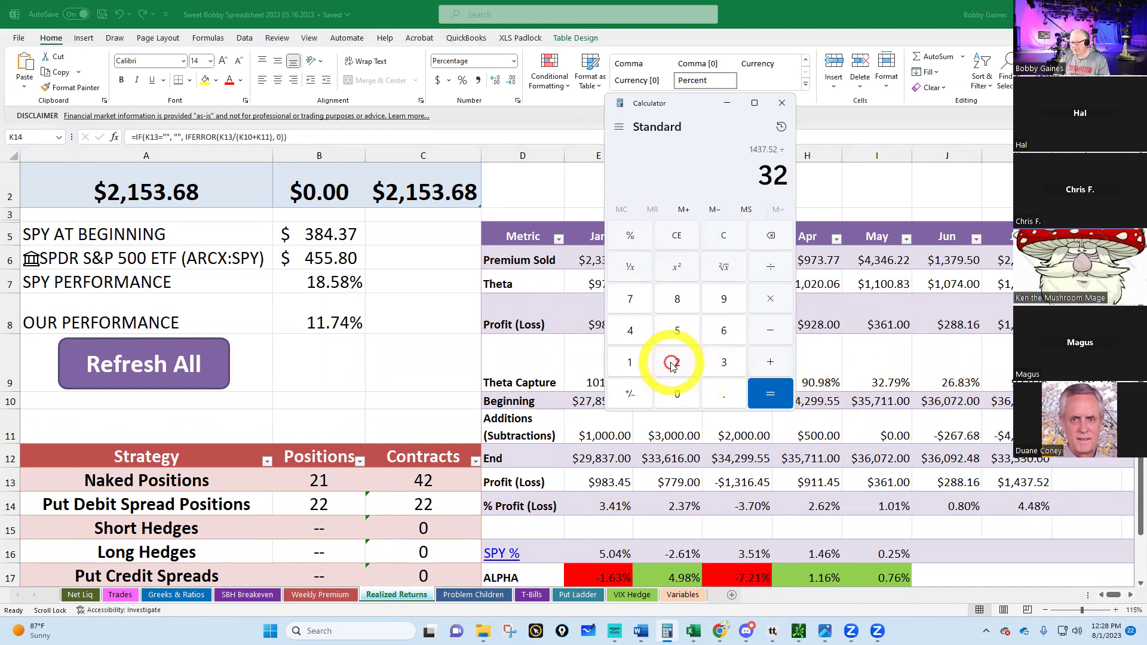
{"action": "left_click", "coordinate": [677, 393]}
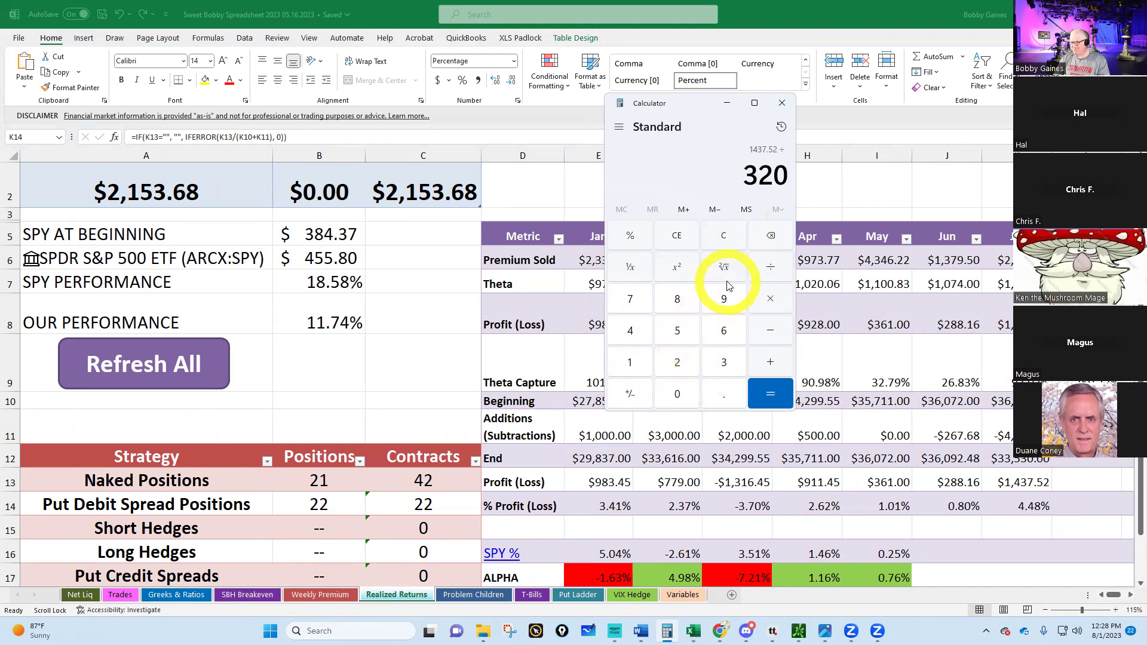
{"action": "left_click", "coordinate": [721, 307]}
{"action": "left_click", "coordinate": [681, 360]}
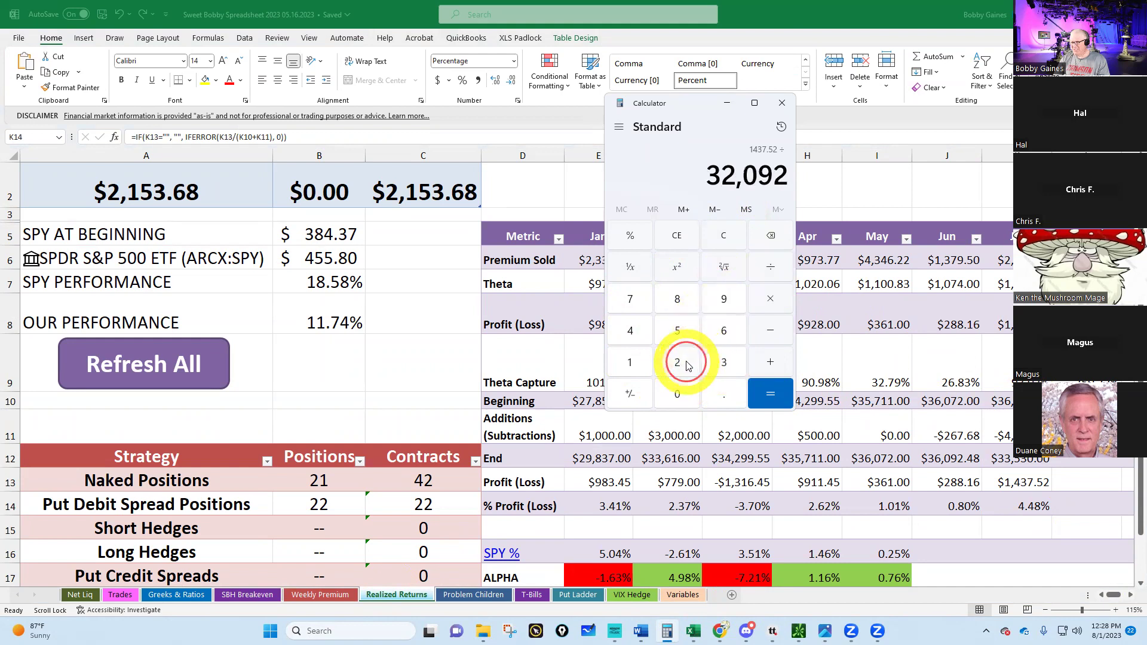
{"action": "left_click", "coordinate": [721, 391]}
{"action": "left_click", "coordinate": [633, 331]}
{"action": "left_click", "coordinate": [677, 300]}
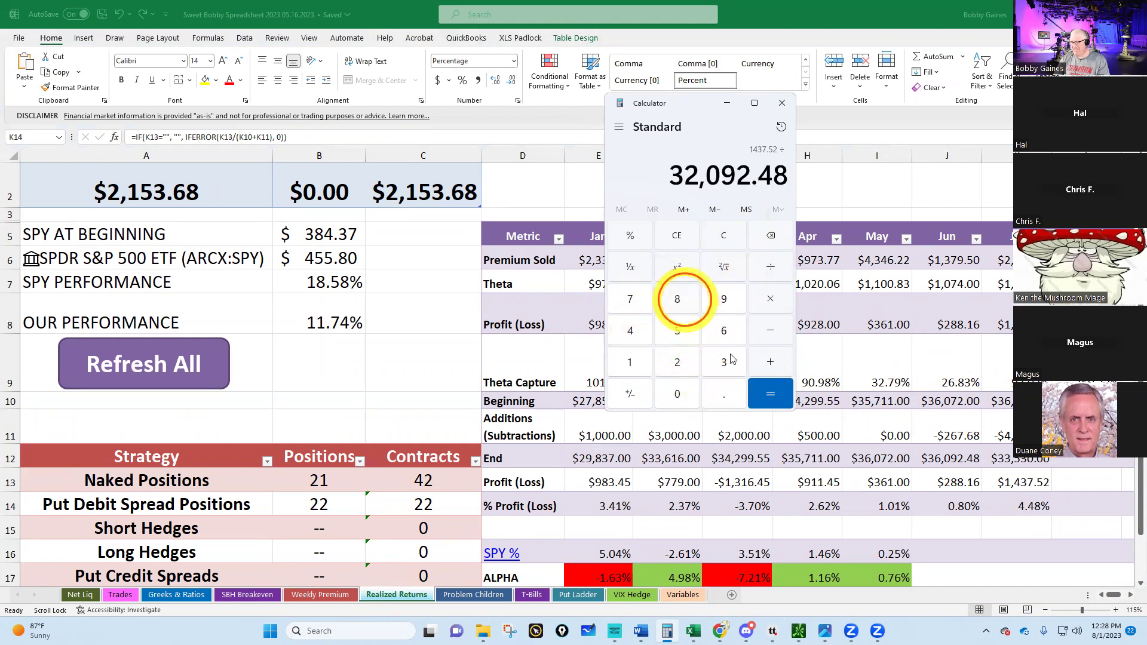
{"action": "left_click", "coordinate": [769, 396]}
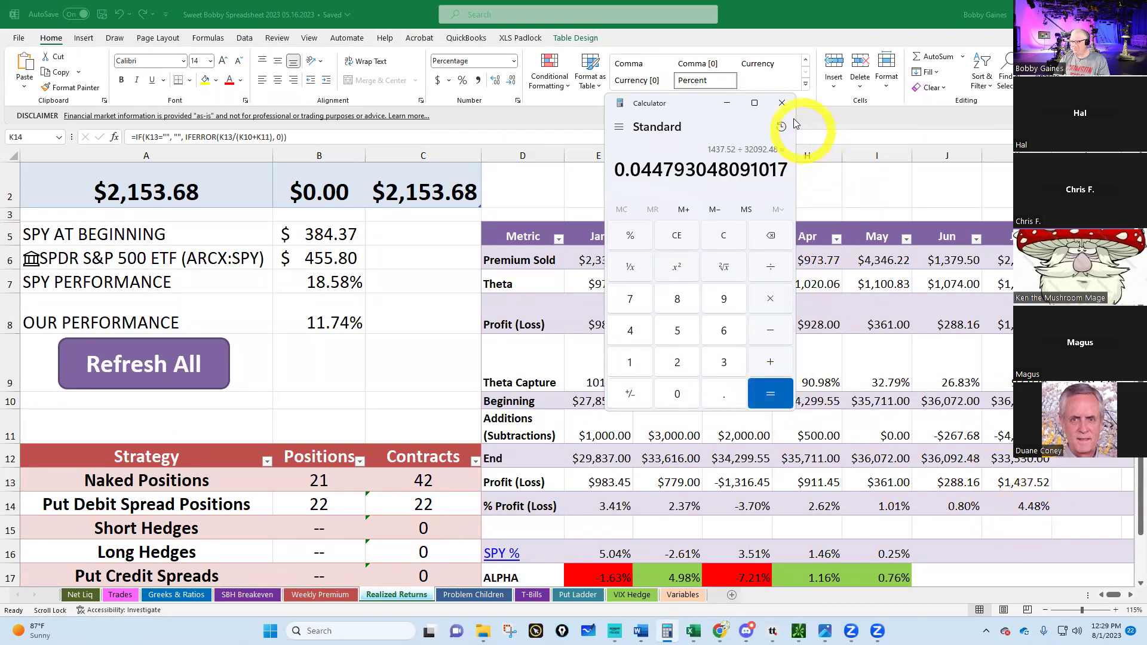
{"action": "left_click", "coordinate": [782, 106]}
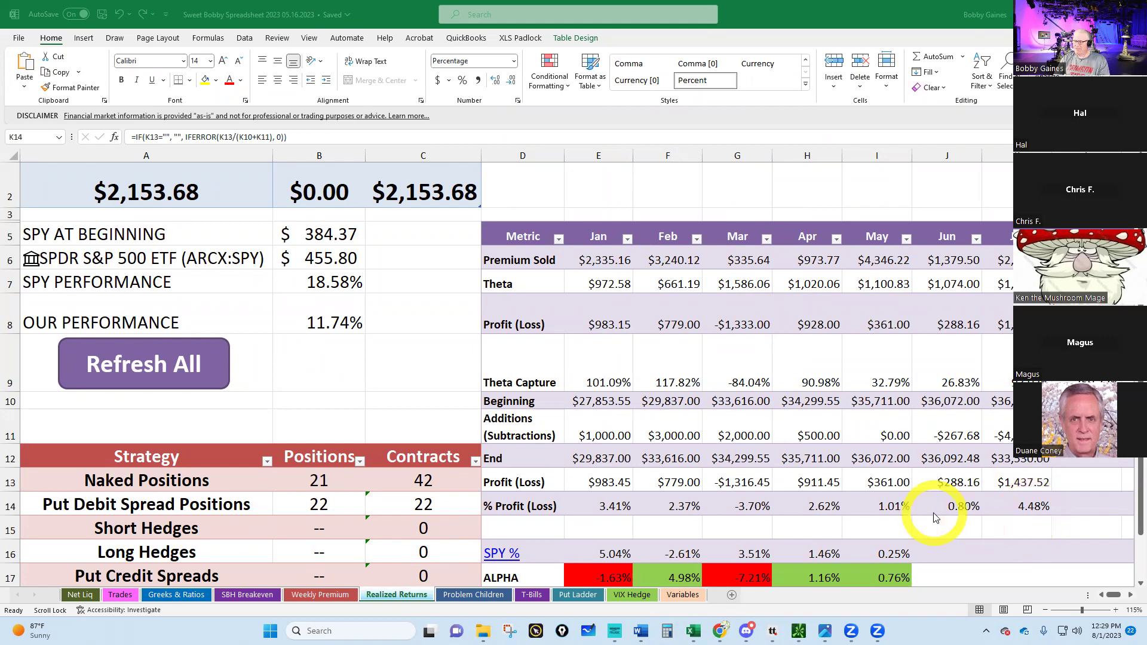
Review the monthly % Profit (Loss) row from January through July on the Realized Returns sheet.
{"action": "left_click", "coordinate": [1129, 594]}
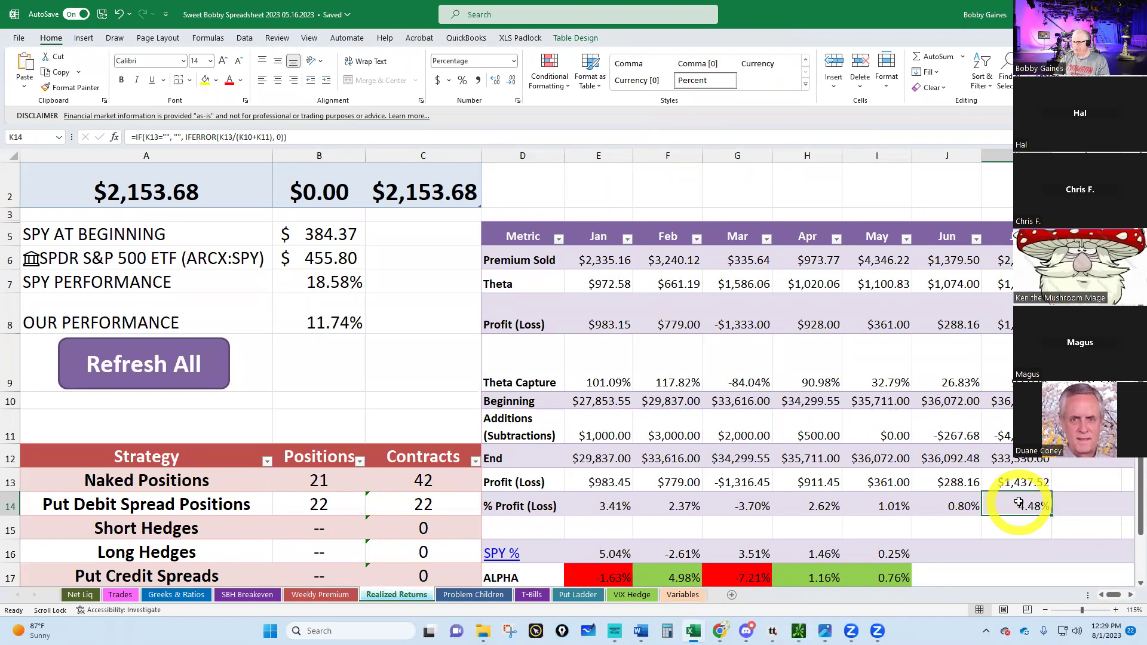
{"action": "left_click", "coordinate": [968, 505]}
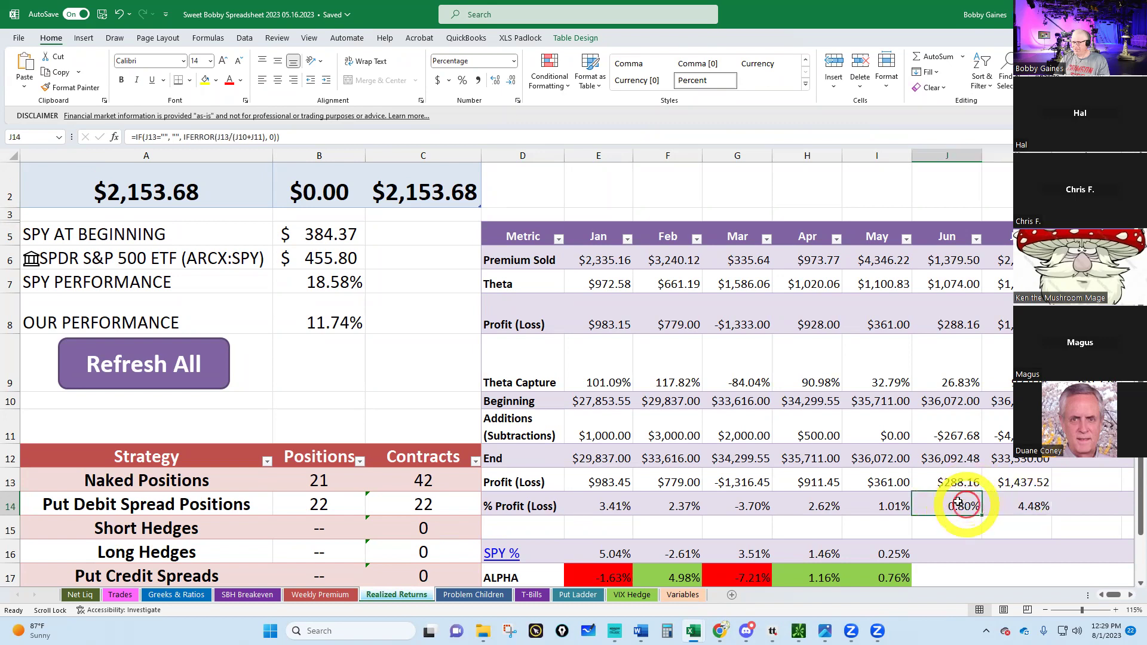
{"action": "left_click", "coordinate": [873, 511]}
{"action": "left_click", "coordinate": [818, 504]}
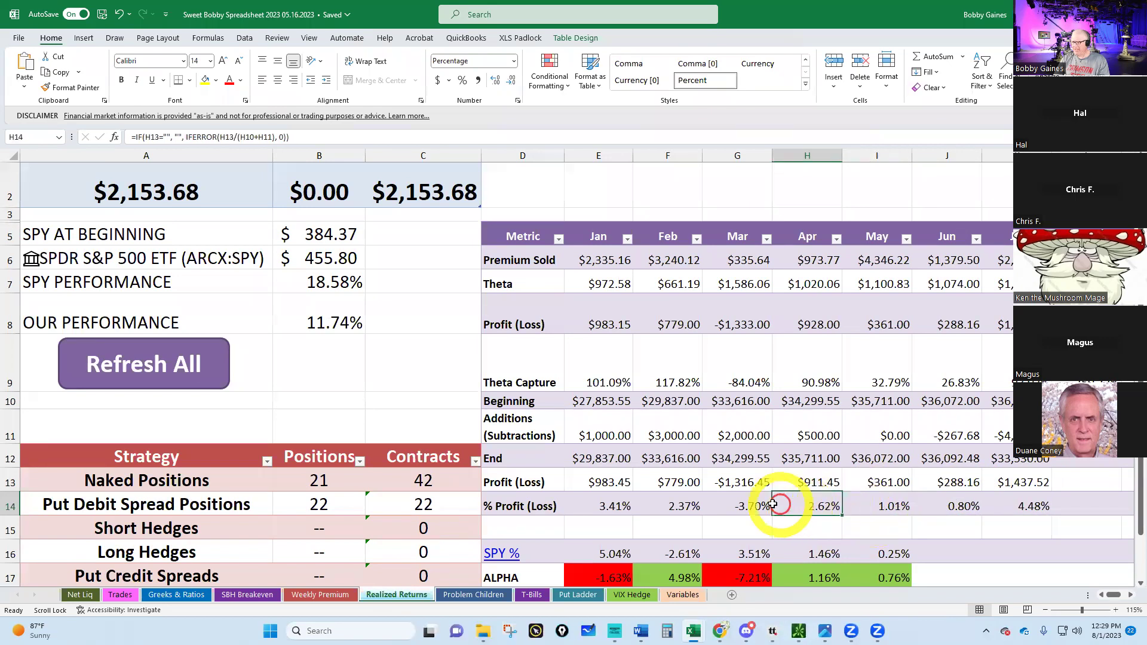
{"action": "left_click", "coordinate": [751, 507]}
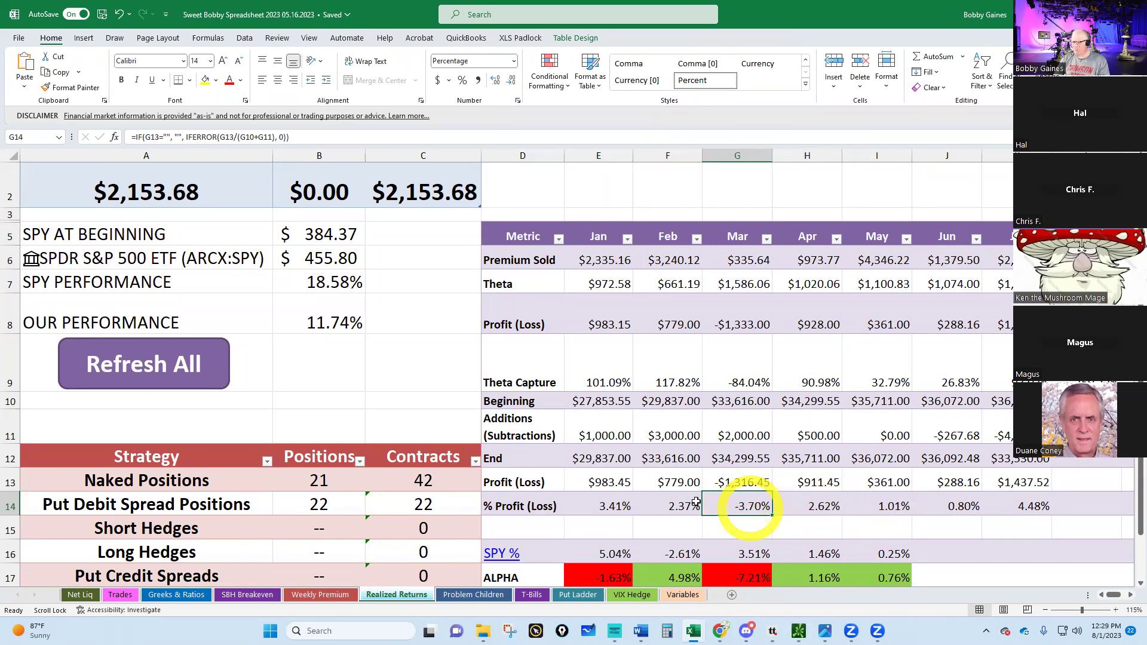
{"action": "left_click", "coordinate": [637, 501]}
{"action": "left_click", "coordinate": [612, 502]}
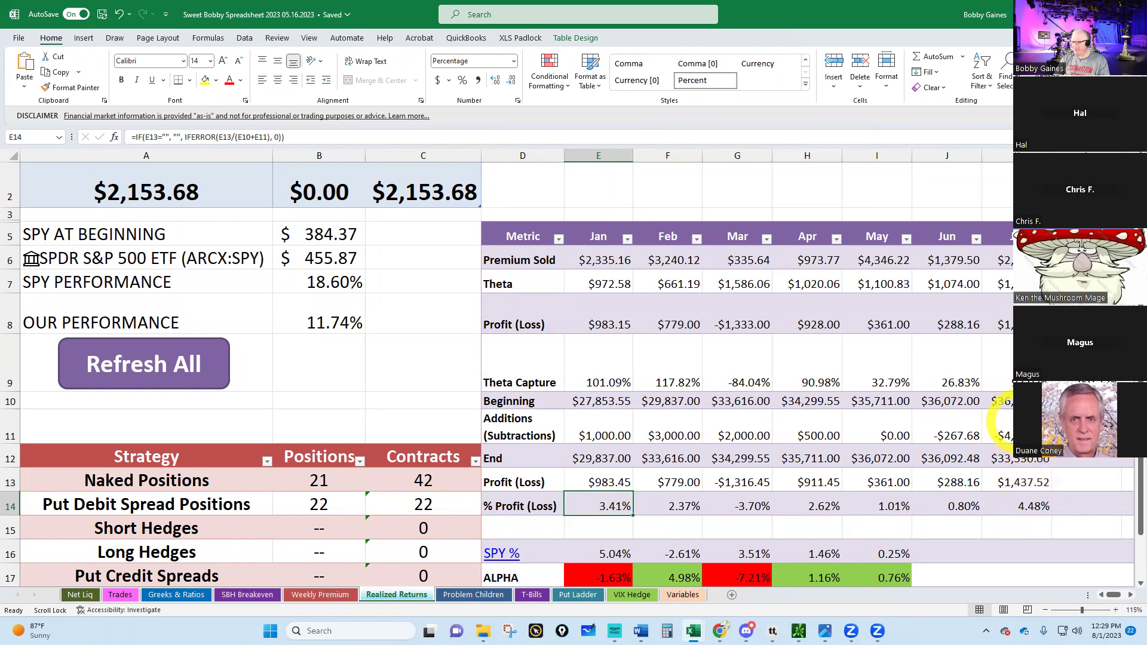
{"action": "left_click", "coordinate": [1023, 511]}
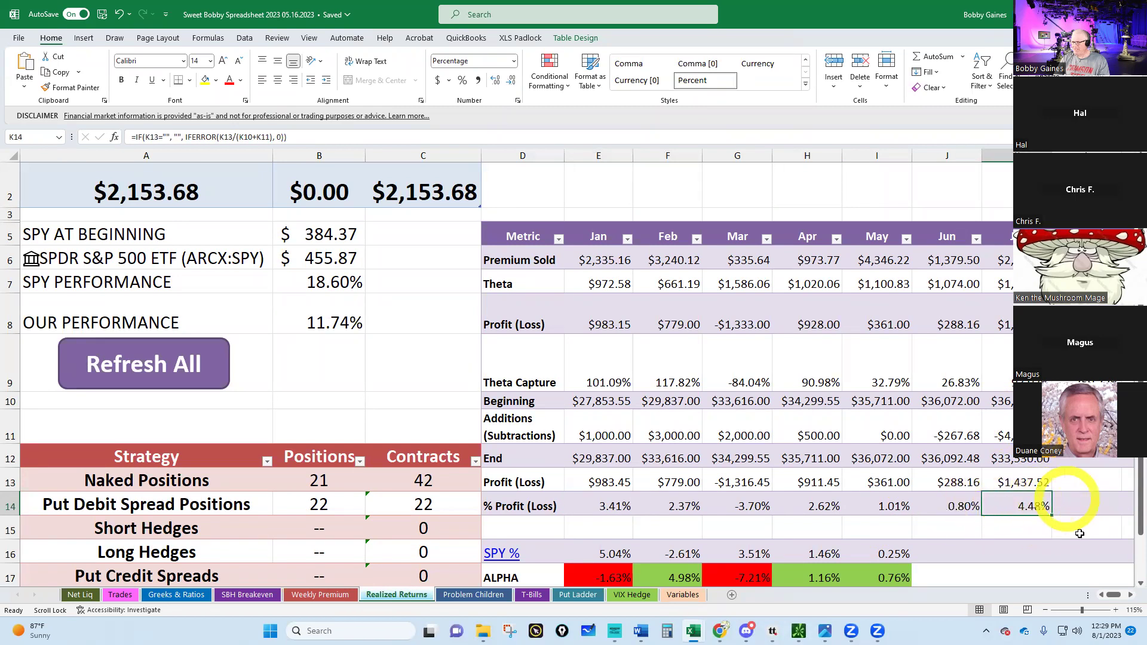
{"action": "left_click", "coordinate": [1130, 595]}
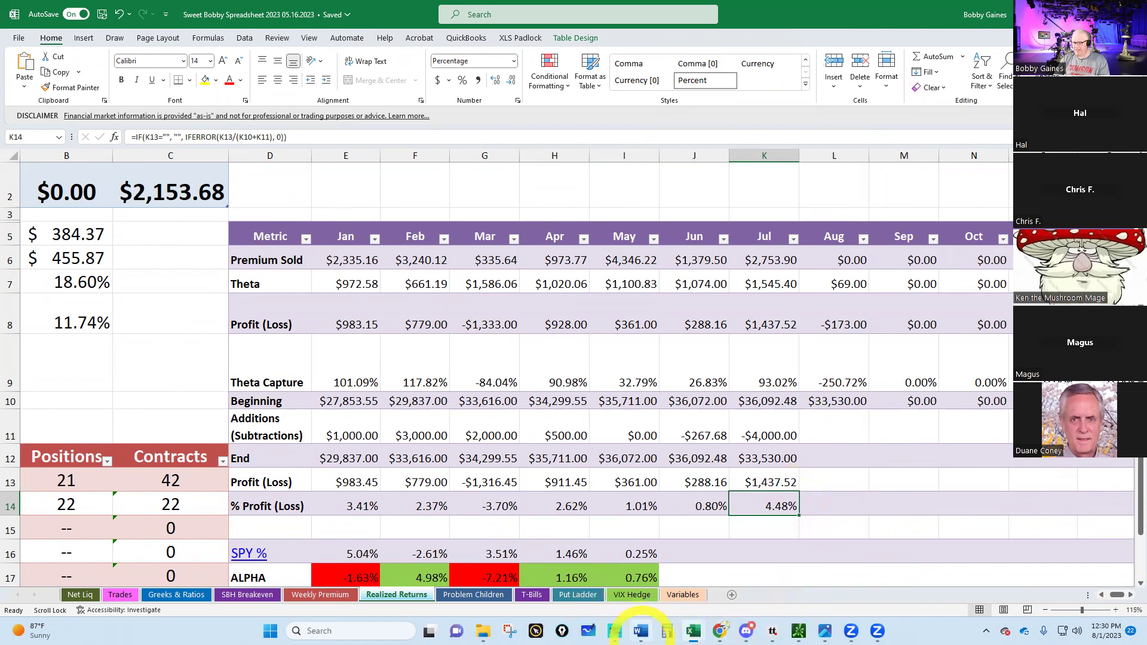
Show the FRONT COVER.png image in the photo viewer and return to the Excel workbook.
{"action": "mouse_move", "coordinate": [642, 630]}
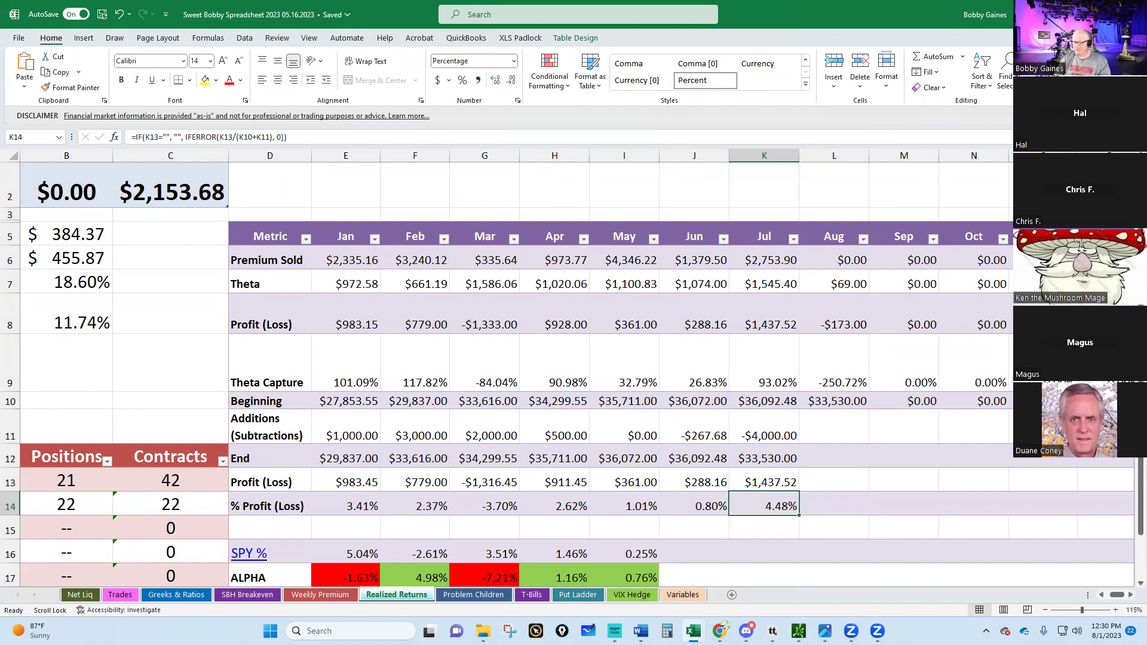
{"action": "left_click", "coordinate": [824, 630]}
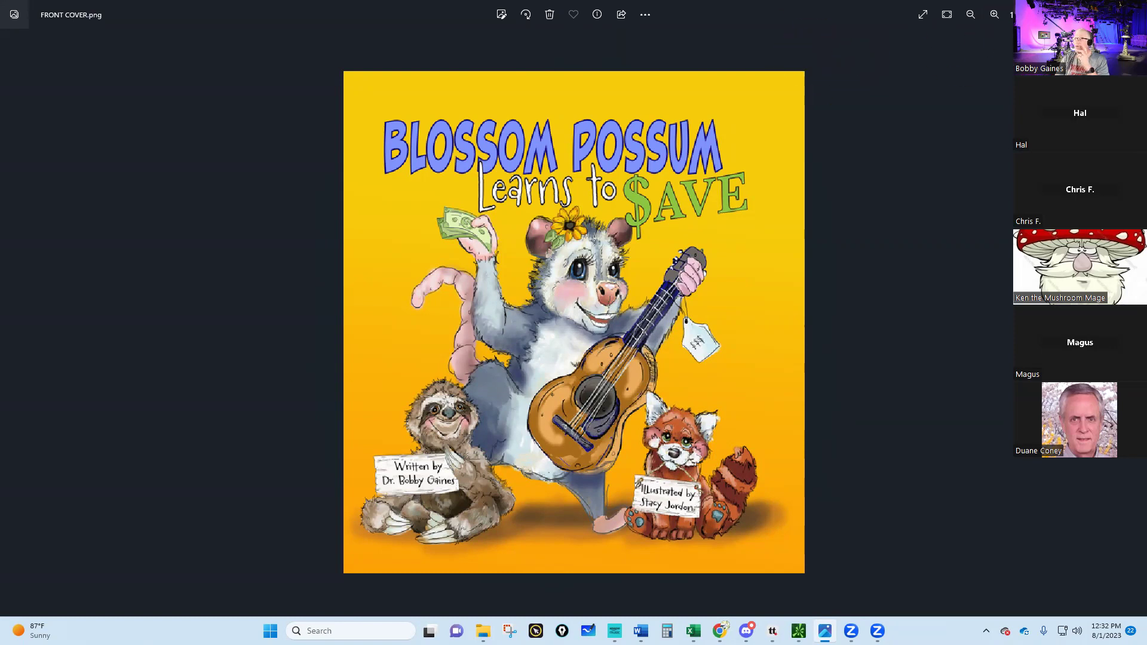
{"action": "key", "text": "alt+Tab"}
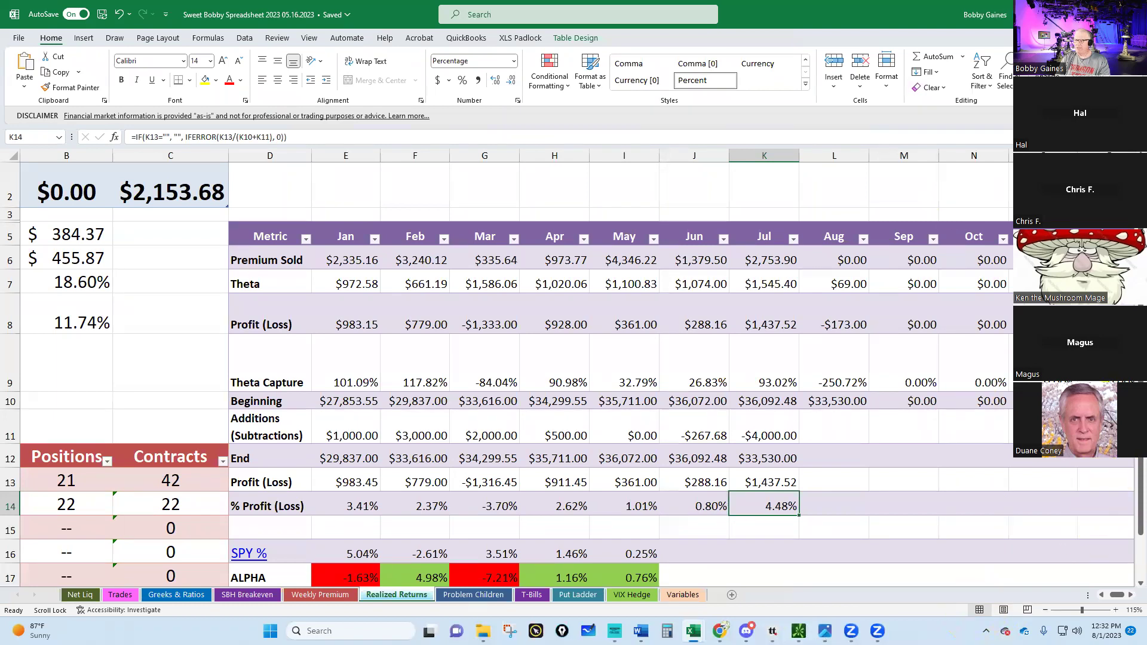
Look back over the Realized Returns, Weekly Premium, SBH Breakeven, Greeks & Ratios and Net Liq sheets.
{"action": "scroll", "coordinate": [572, 374], "scroll_direction": "up", "scroll_amount": 1}
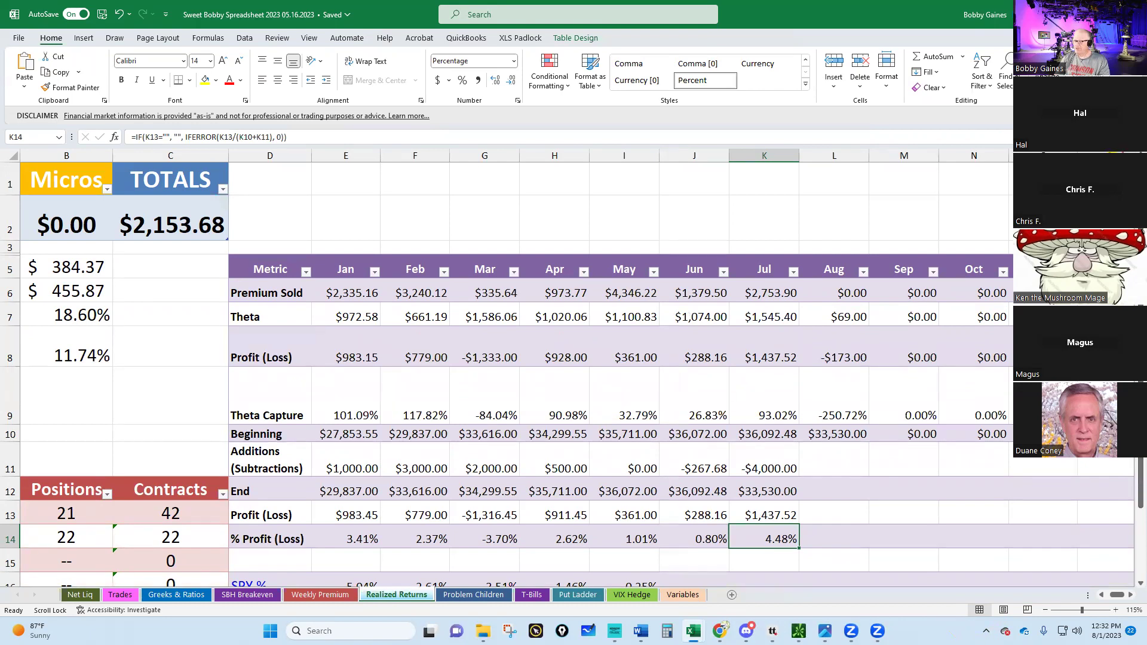
{"action": "scroll", "coordinate": [739, 315], "scroll_direction": "down", "scroll_amount": 1}
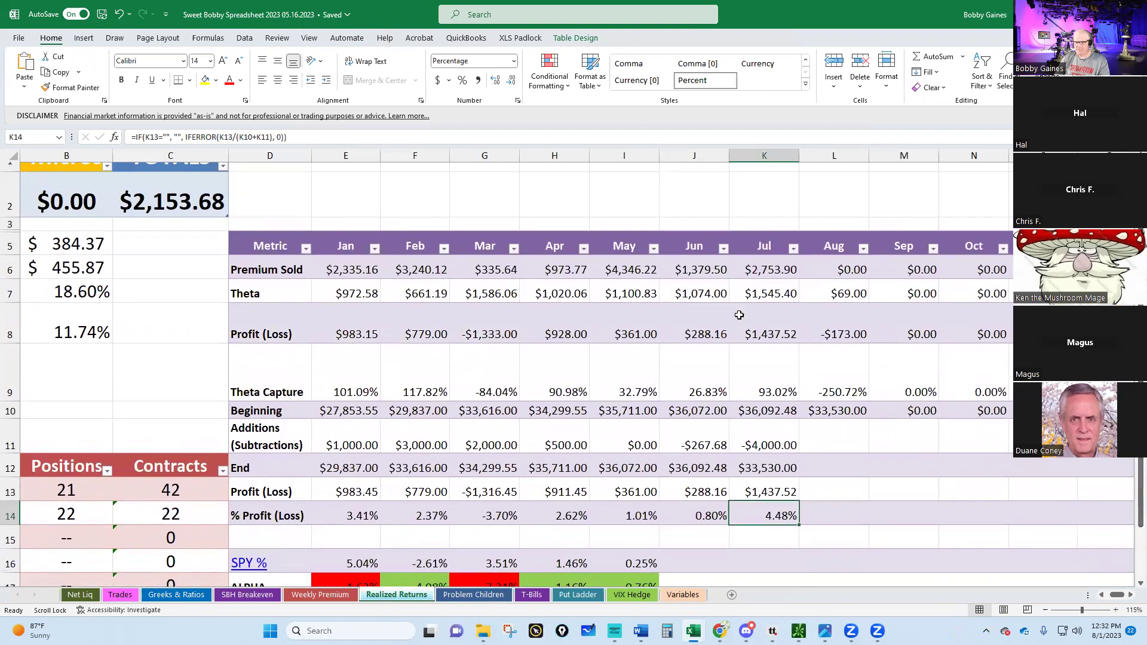
{"action": "left_click", "coordinate": [320, 594]}
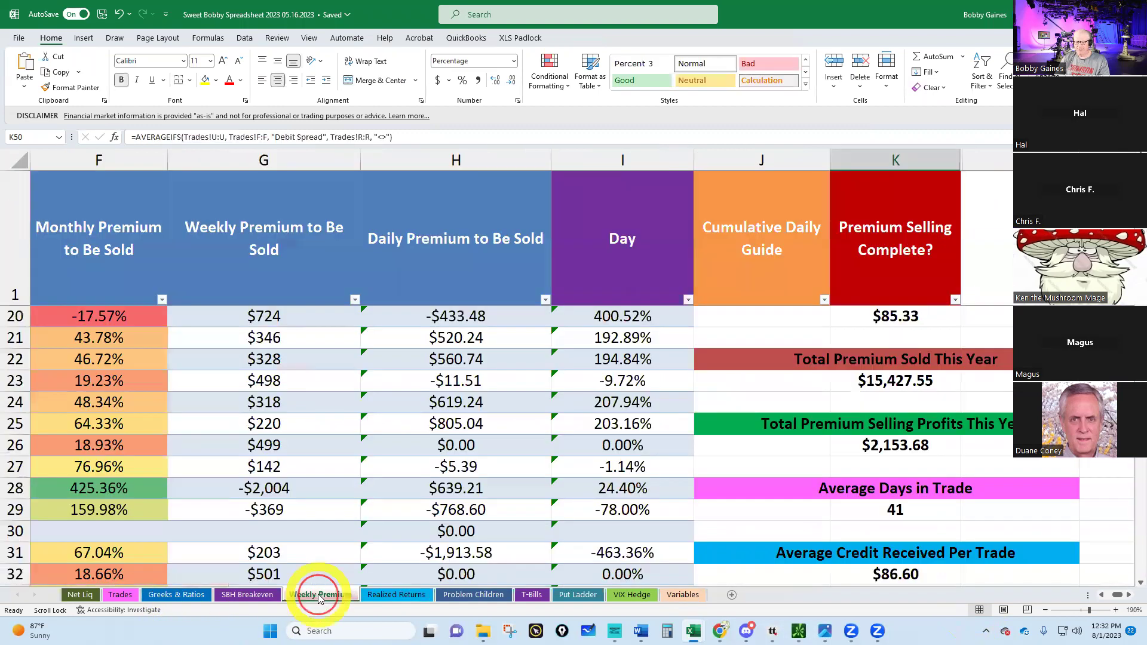
{"action": "left_click", "coordinate": [245, 595]}
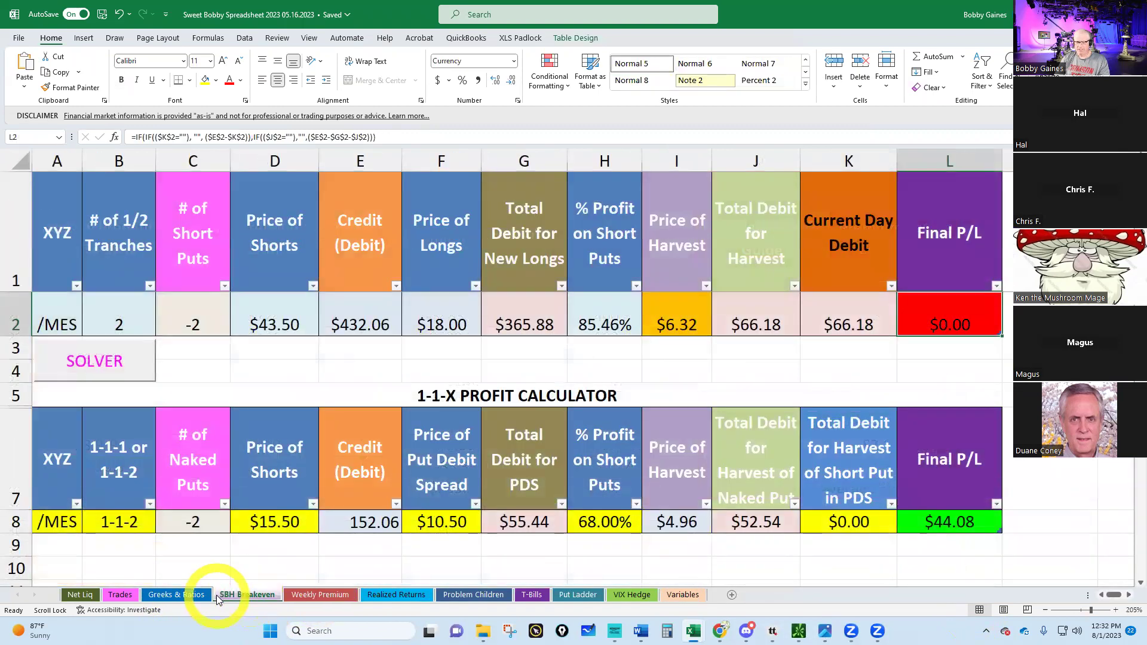
{"action": "left_click", "coordinate": [177, 595]}
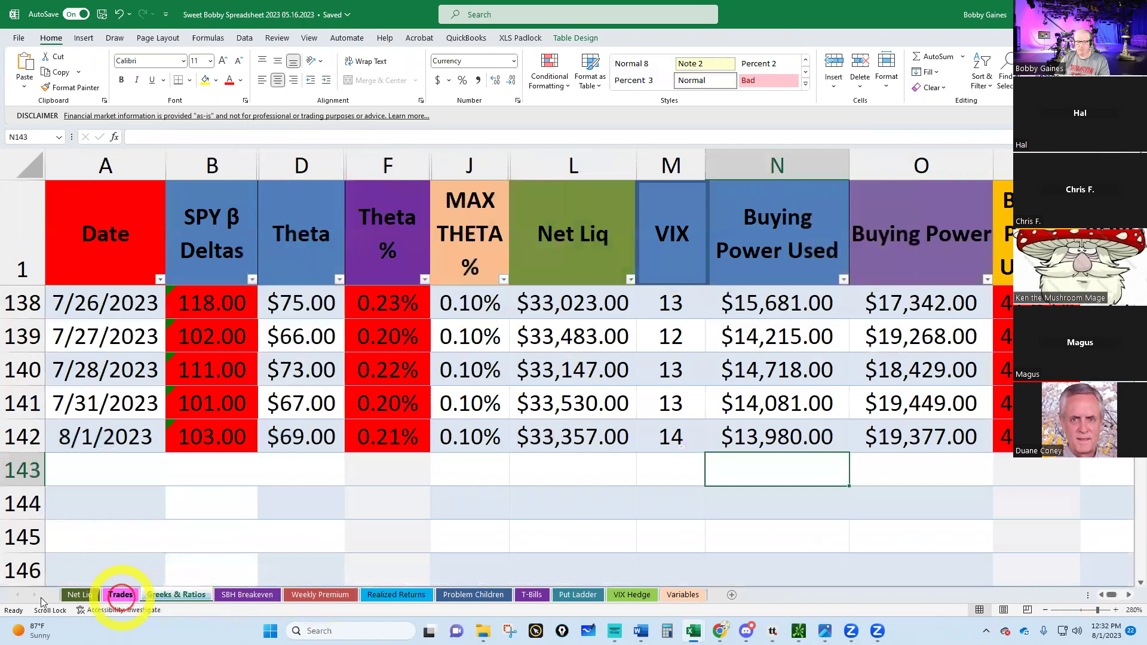
{"action": "left_click", "coordinate": [78, 595]}
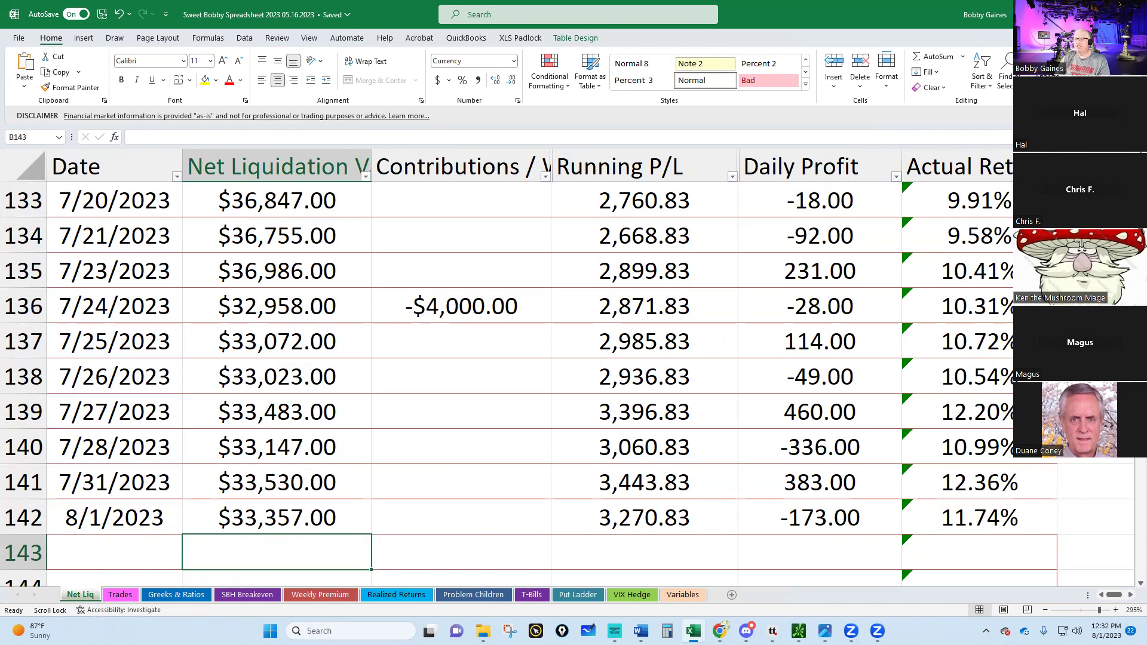
{"action": "key", "text": "alt+Tab"}
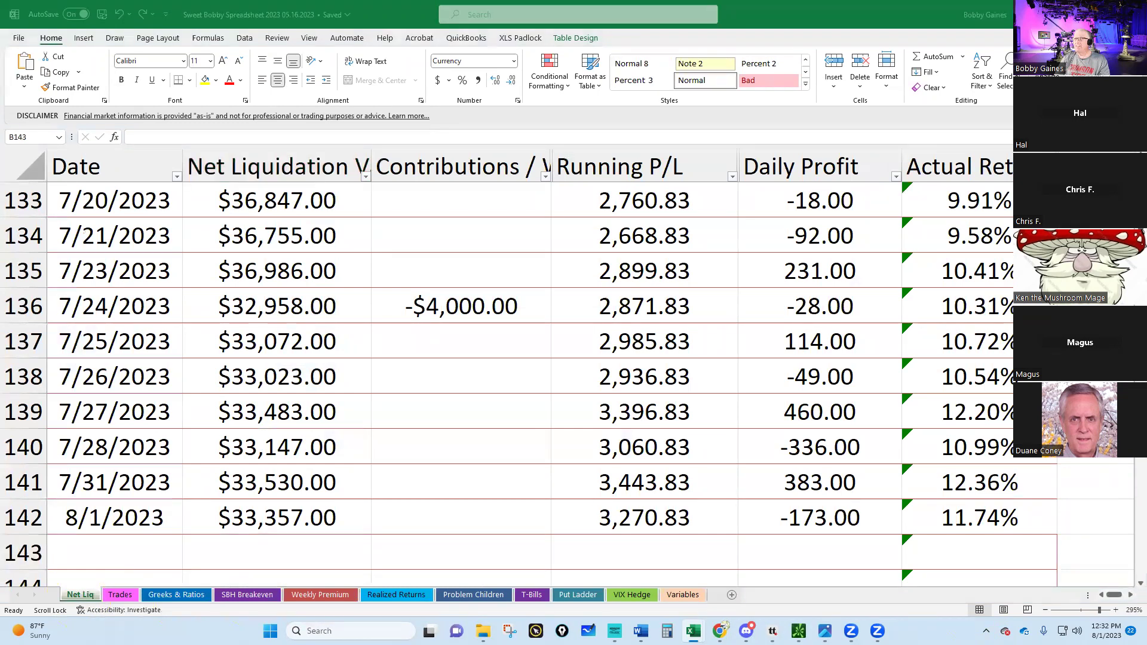